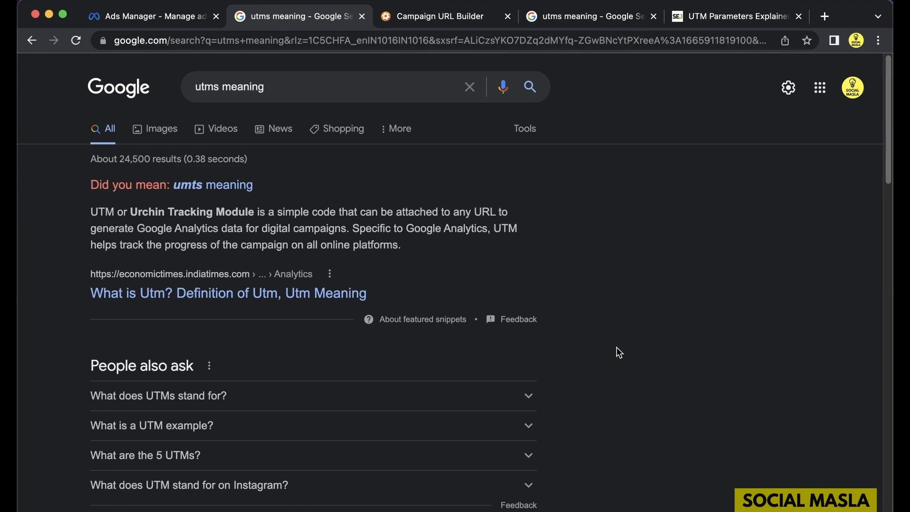
Search Google for "urchin analytics" in a new tab.
key(super+t)
text(urc)
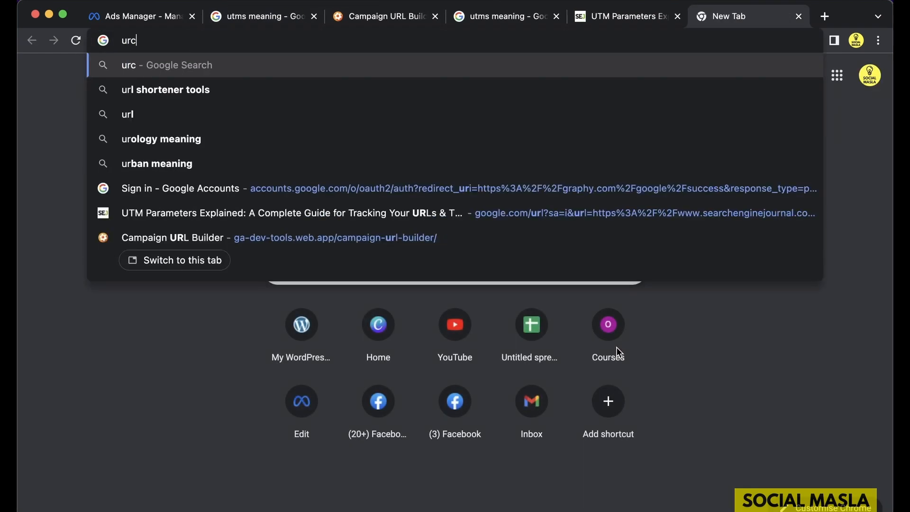
text(hin)
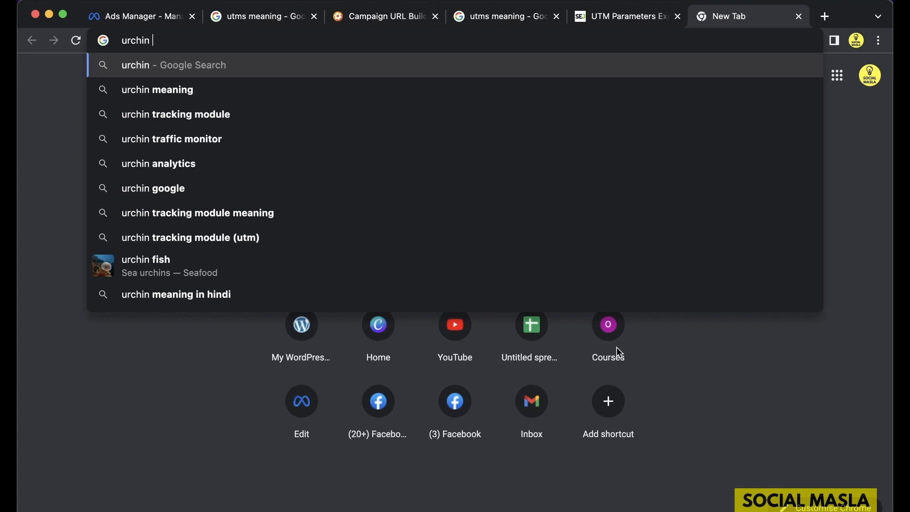
key(Down)
key(Down)
key(Down)
key(Down)
key(Return)
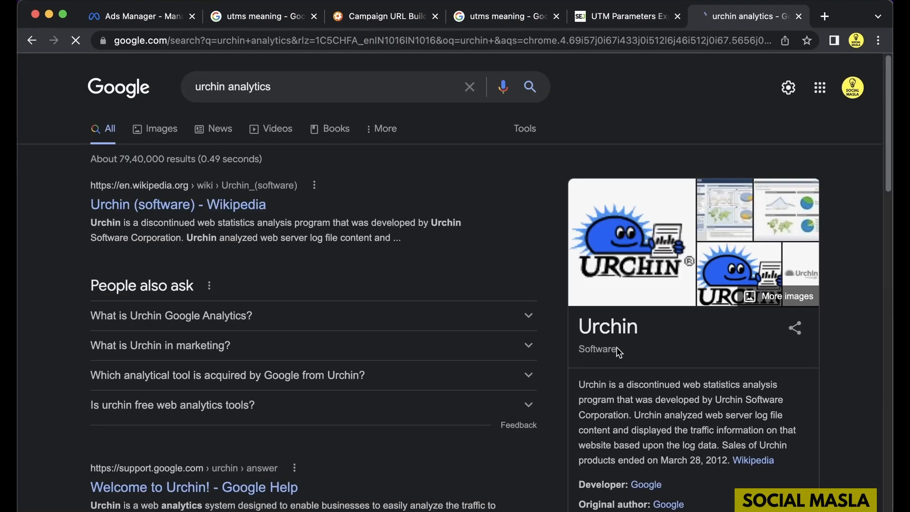
Show the image results for urchin analytics, preview the Urchin 7 dashboard screenshot, and look through the other images.
click(617, 348)
scroll(617, 348, down, 1)
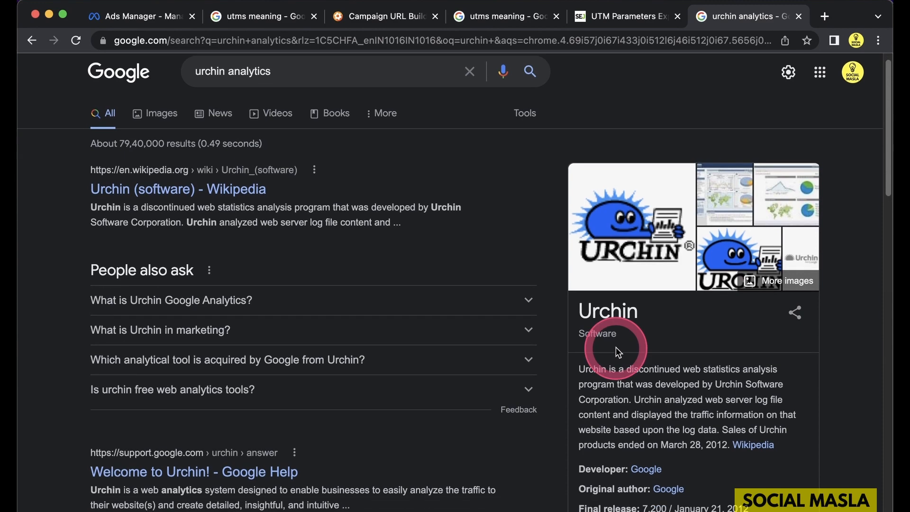
scroll(615, 347, down, 1)
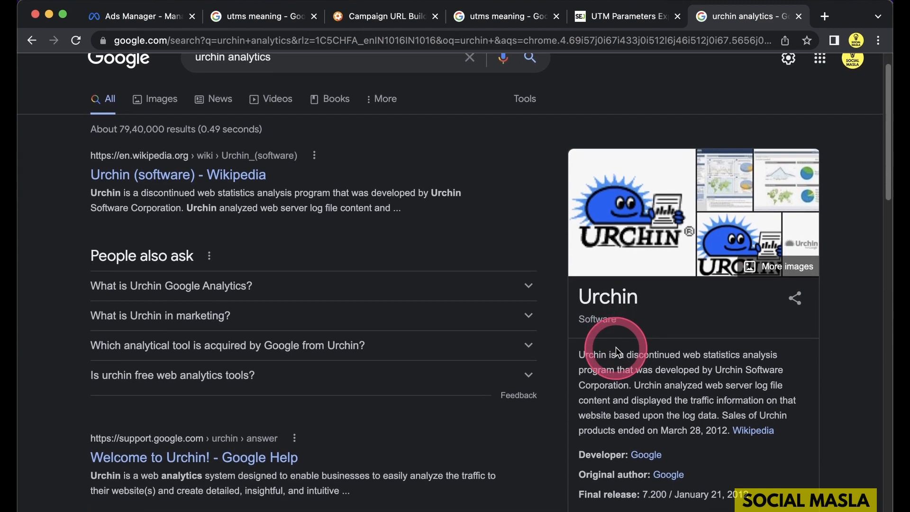
click(161, 104)
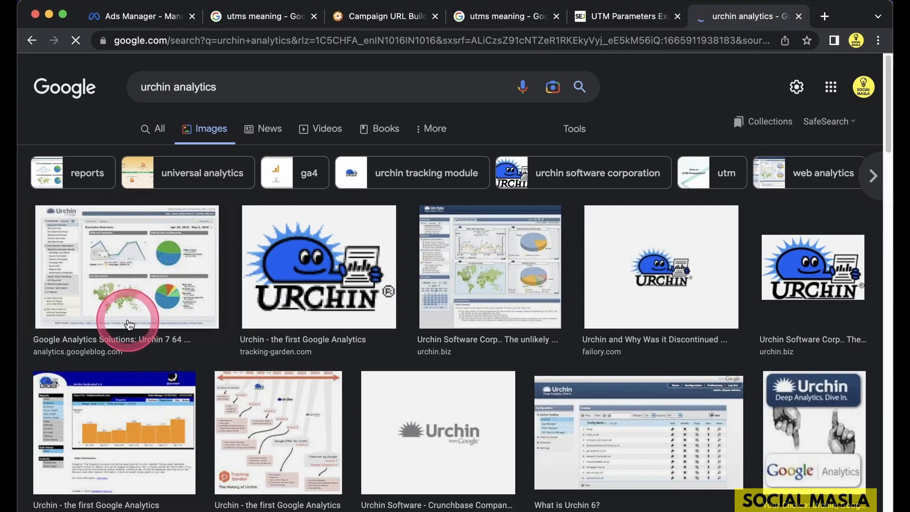
click(129, 324)
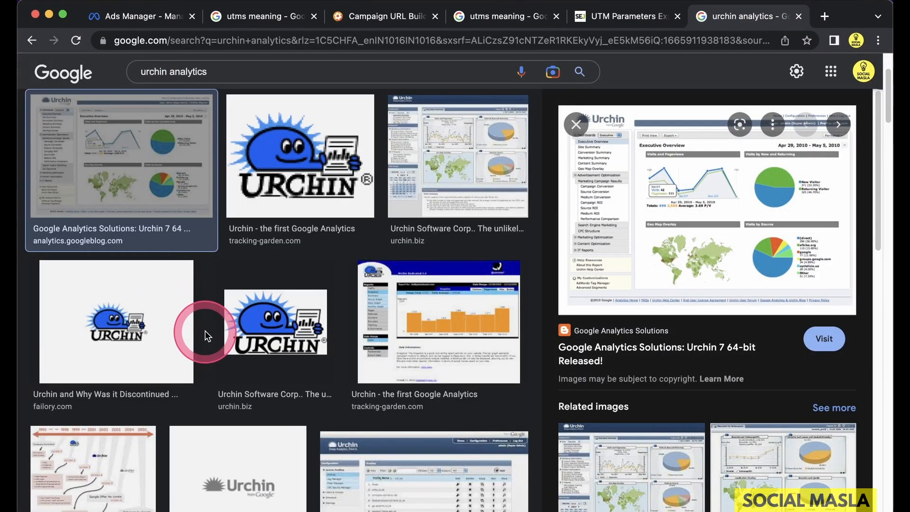
key(Right)
key(Left)
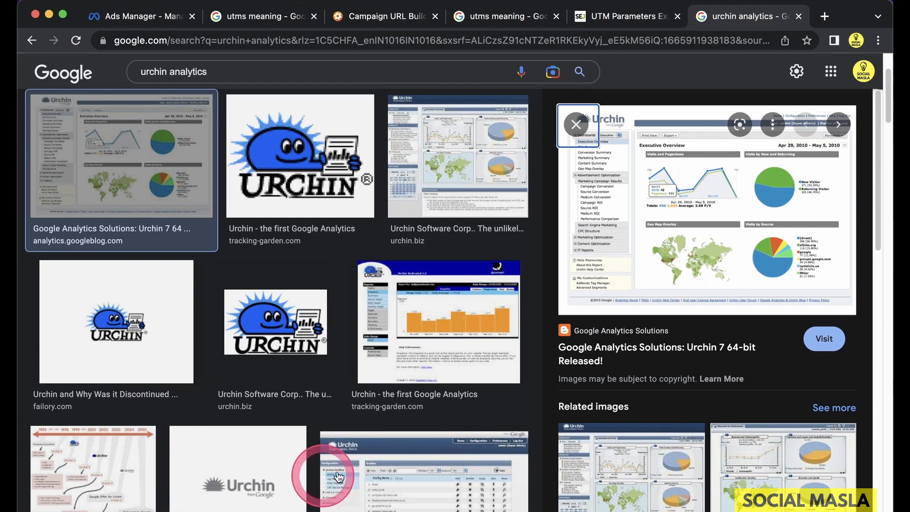
scroll(271, 306, down, 1)
scroll(271, 306, down, 4)
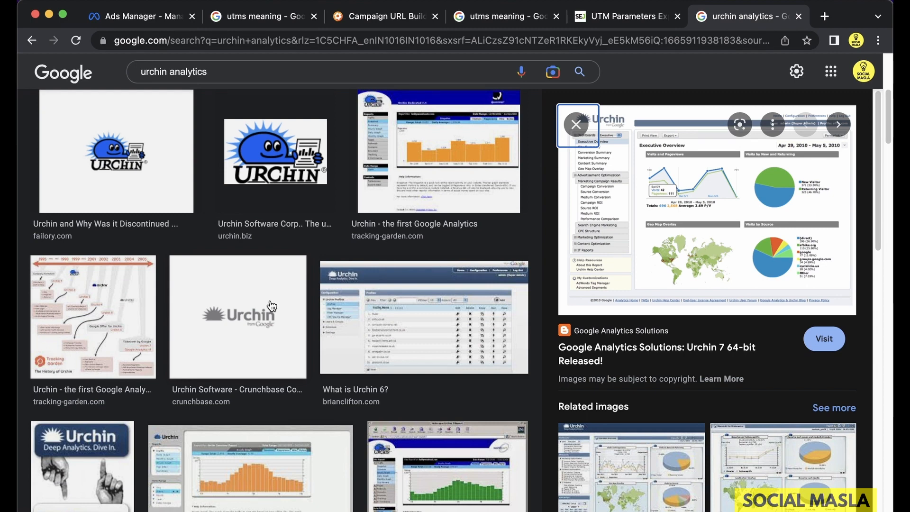
Search for "google analytics" in the same tab and open the Google Analytics site from the results.
click(417, 36)
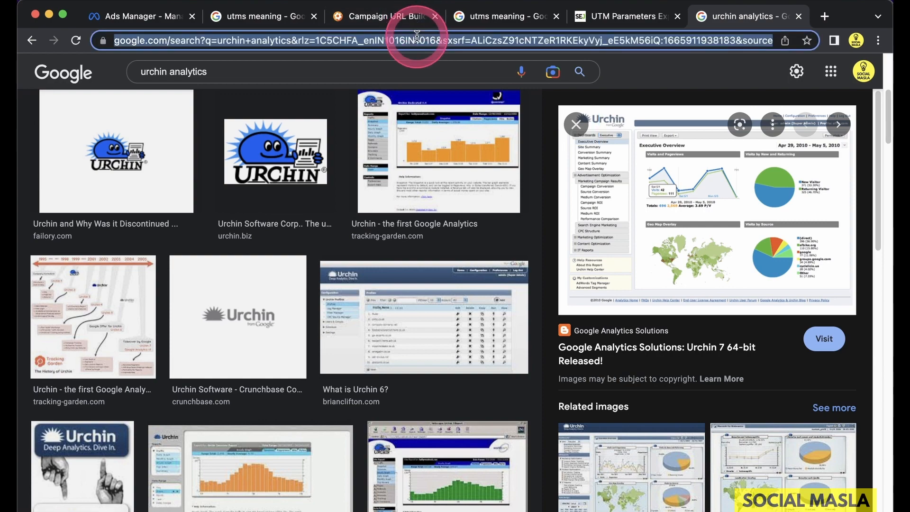
text(googl)
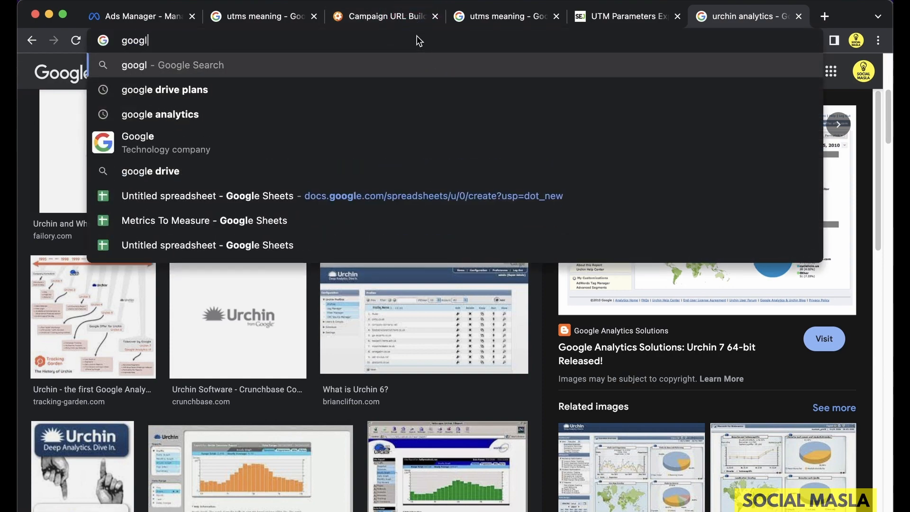
text(e ana)
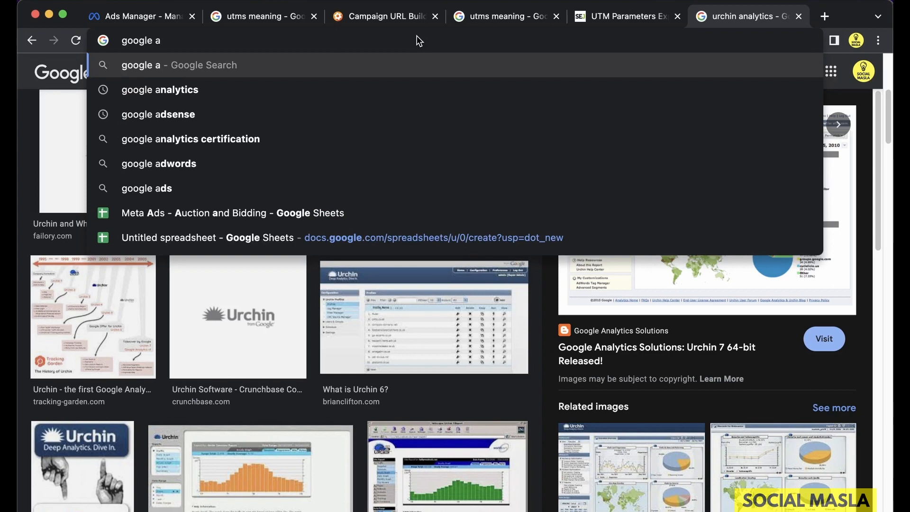
key(Return)
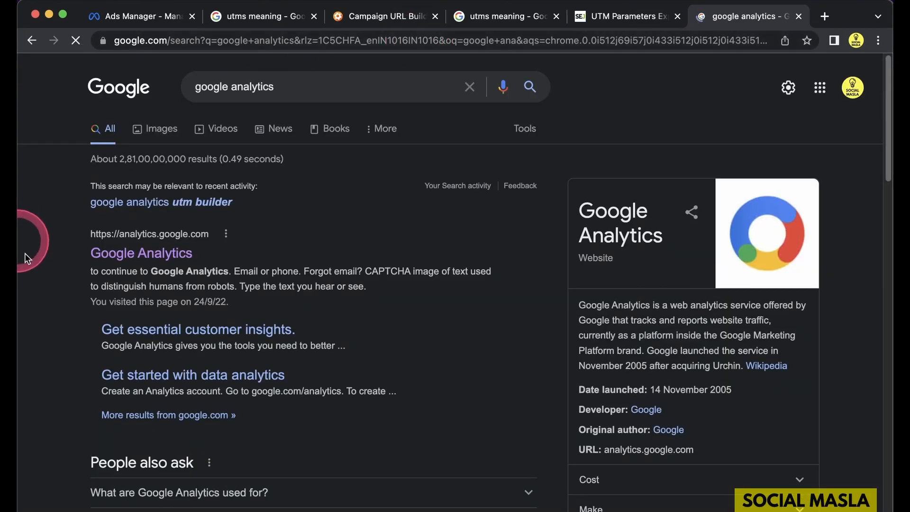
click(135, 255)
click(339, 234)
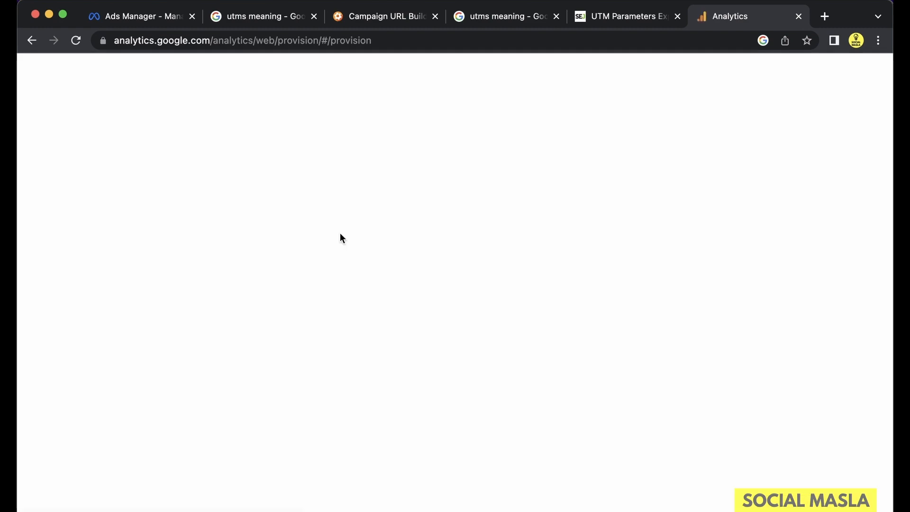
scroll(340, 238, down, 6)
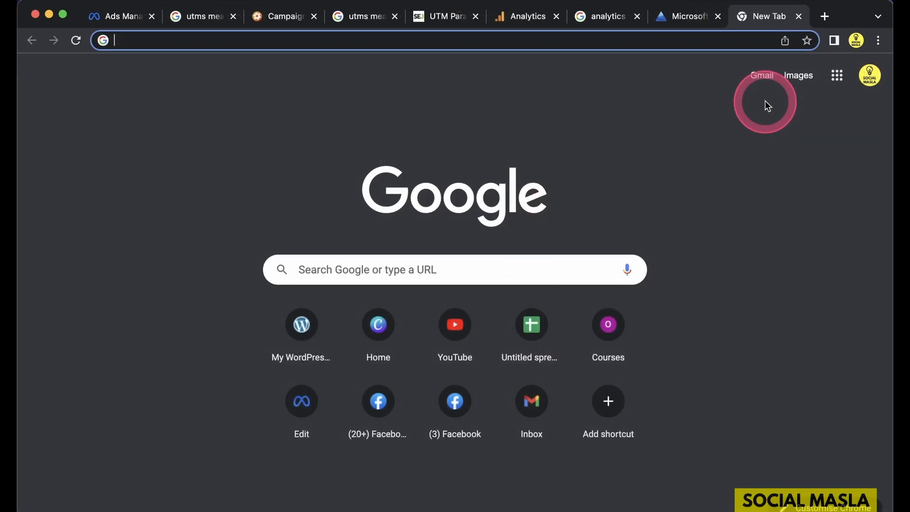
Search for "adobe analytics", open Adobe's product page for it, and look through the benefits and feature sections.
text(adobe a)
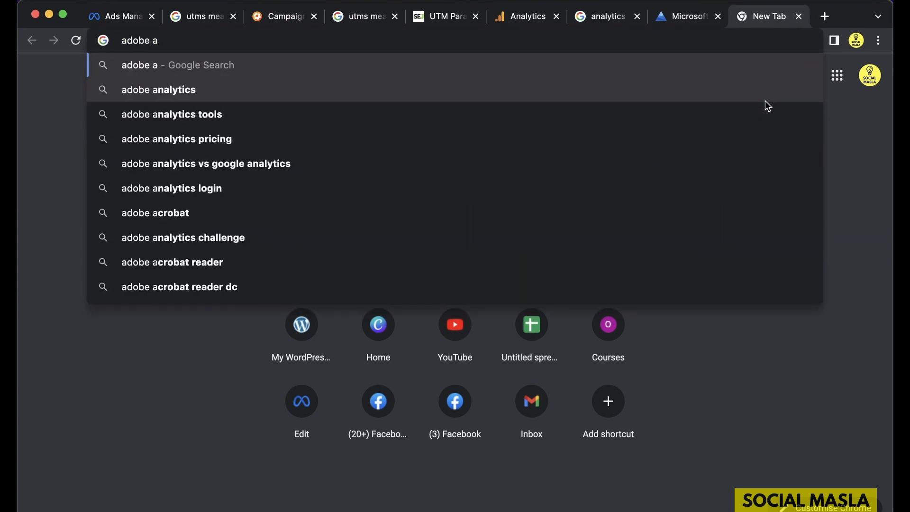
key(Down)
key(Return)
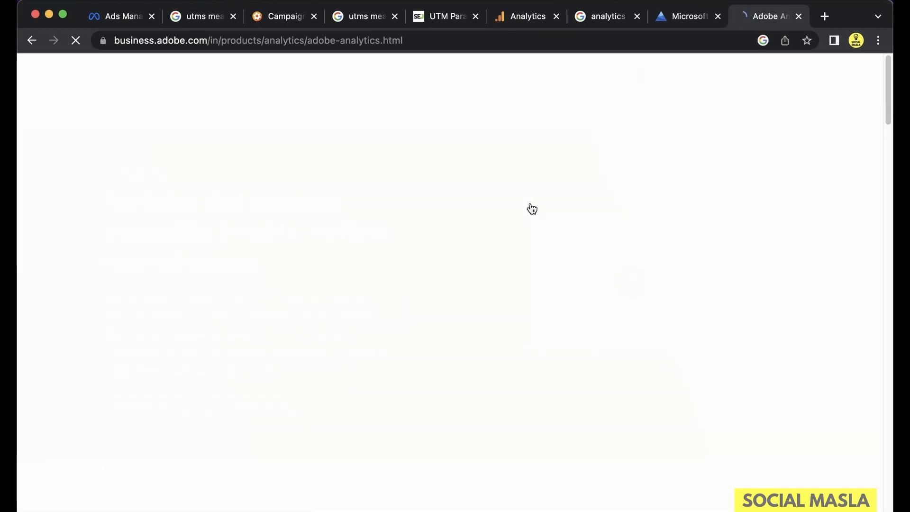
scroll(406, 186, down, 5)
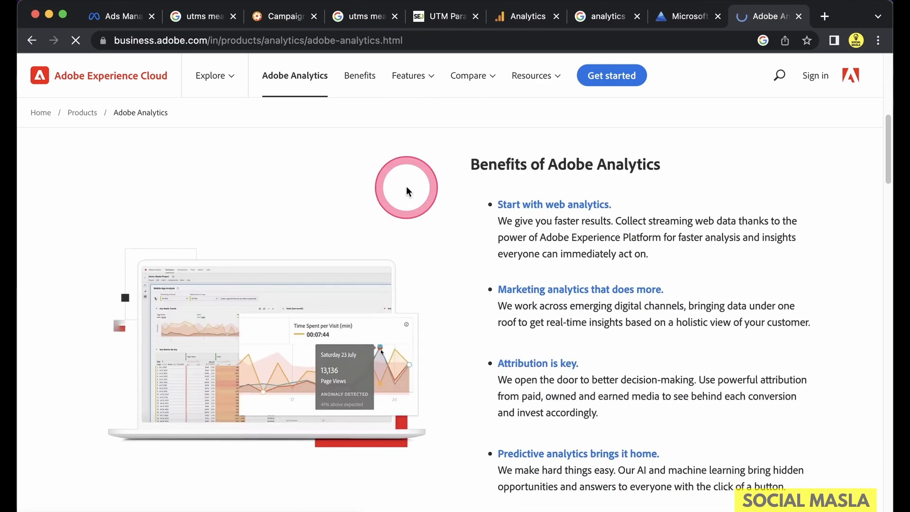
scroll(406, 186, down, 10)
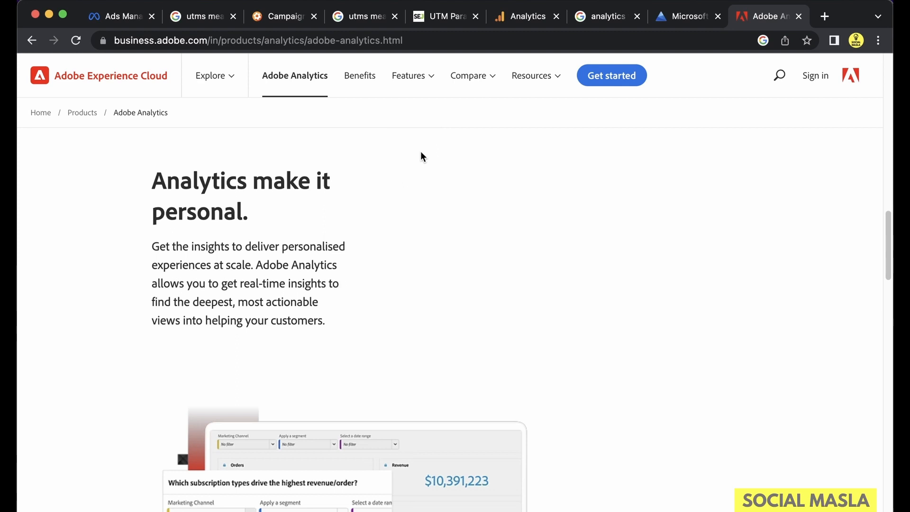
click(435, 161)
scroll(435, 163, down, 1)
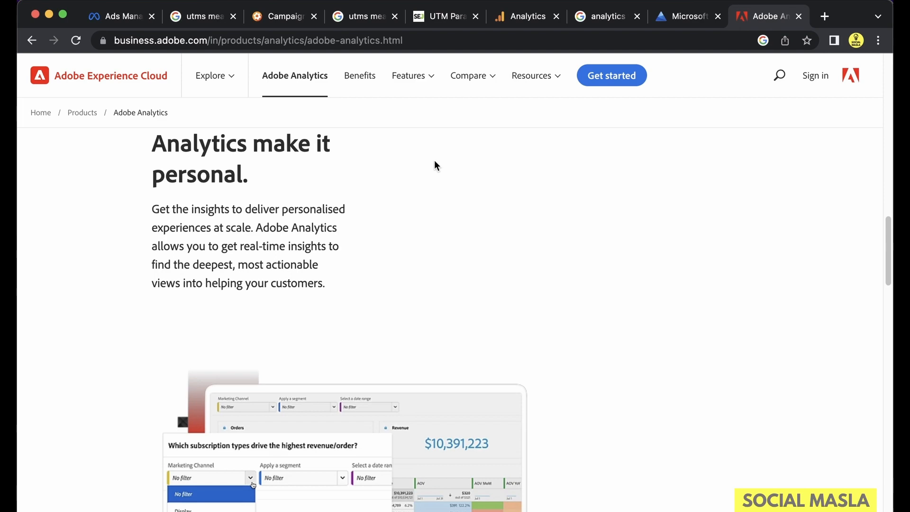
Return to the "analytics tools" search results, enlarge the page zoom to 125%, and bring the Microsoft Clarity ad into view.
click(586, 150)
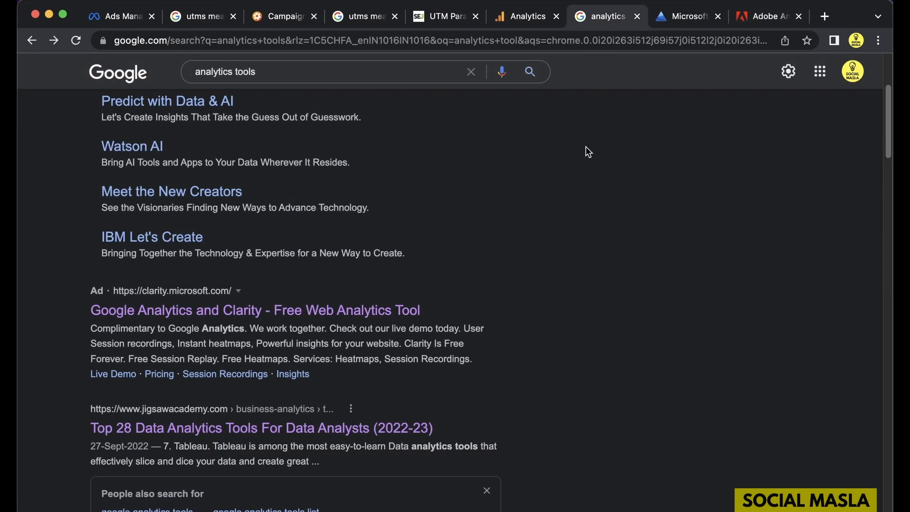
click(487, 153)
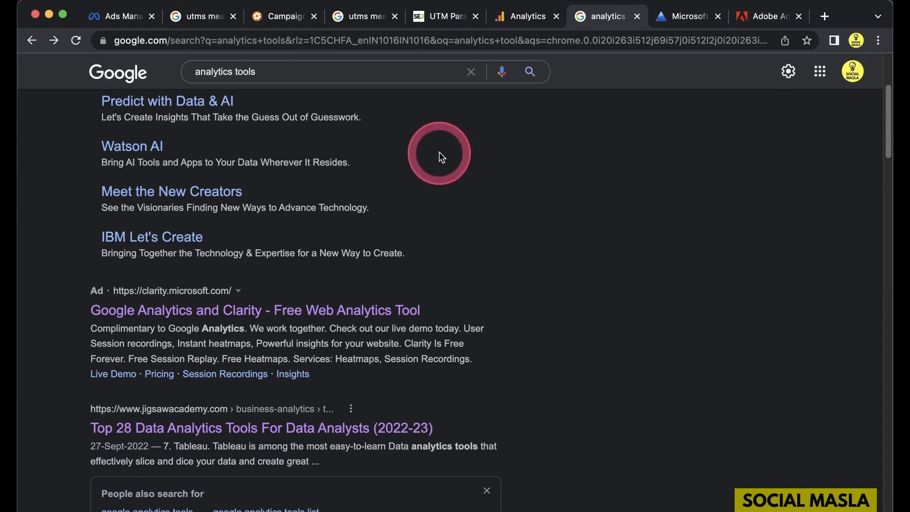
click(878, 41)
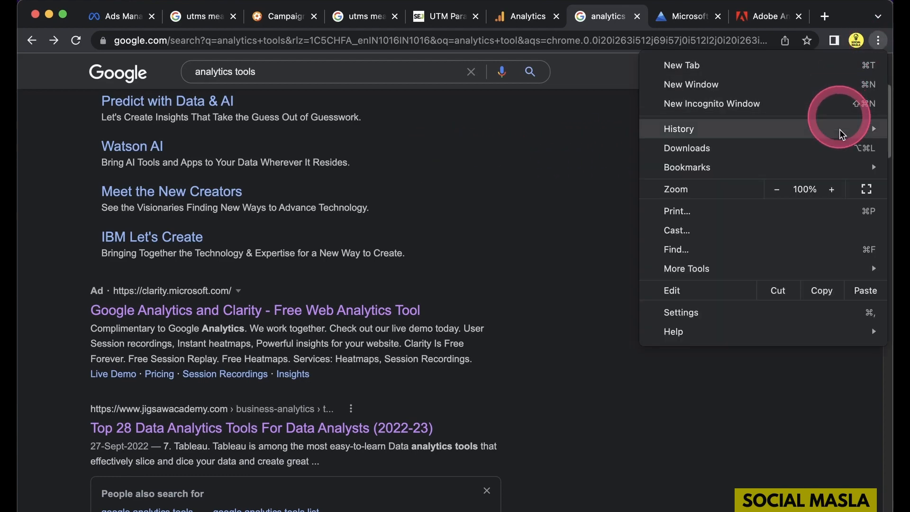
click(831, 189)
click(832, 189)
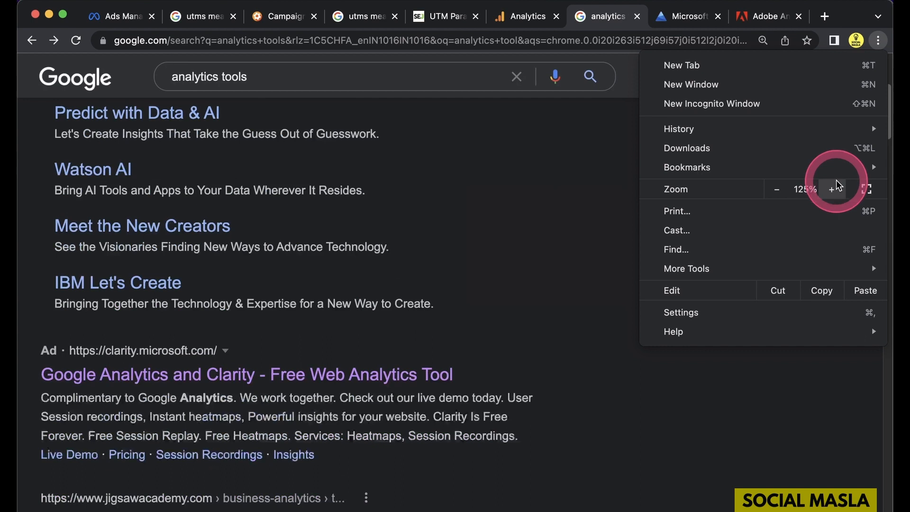
click(542, 231)
scroll(414, 206, down, 3)
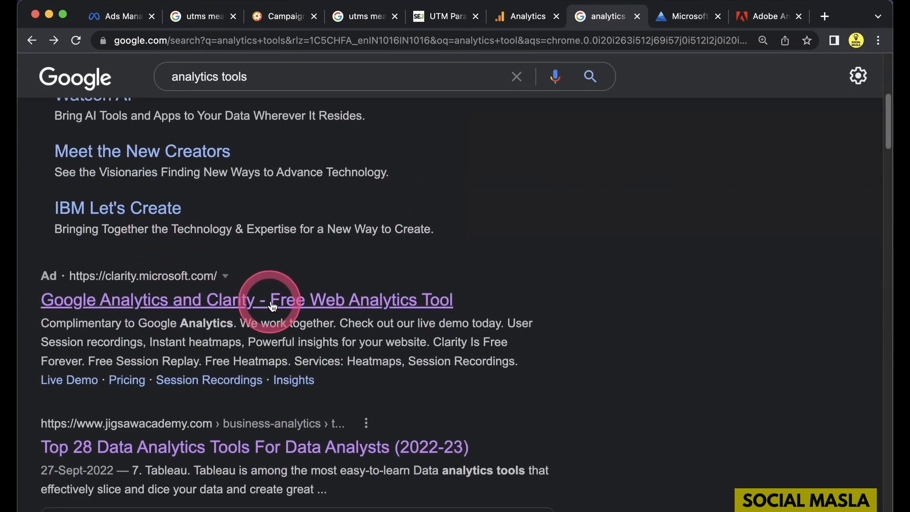
Open the Clarity ad in a background tab, close that duplicate, and copy the full UTM-tagged URL of the Clarity page already open.
super+click(324, 299)
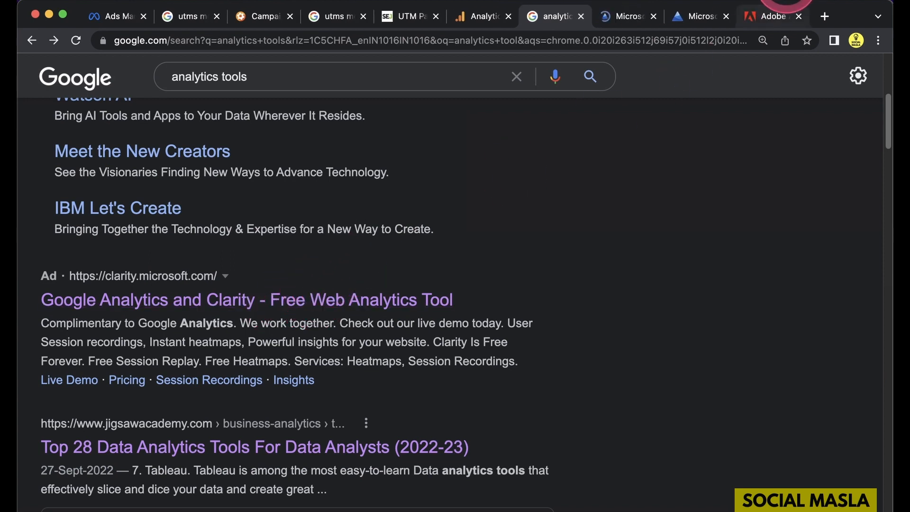
click(654, 16)
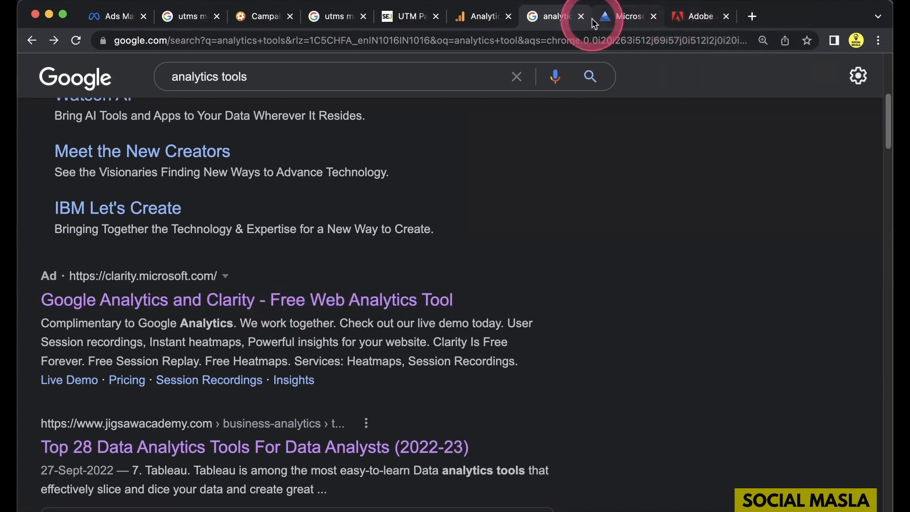
click(603, 19)
click(574, 39)
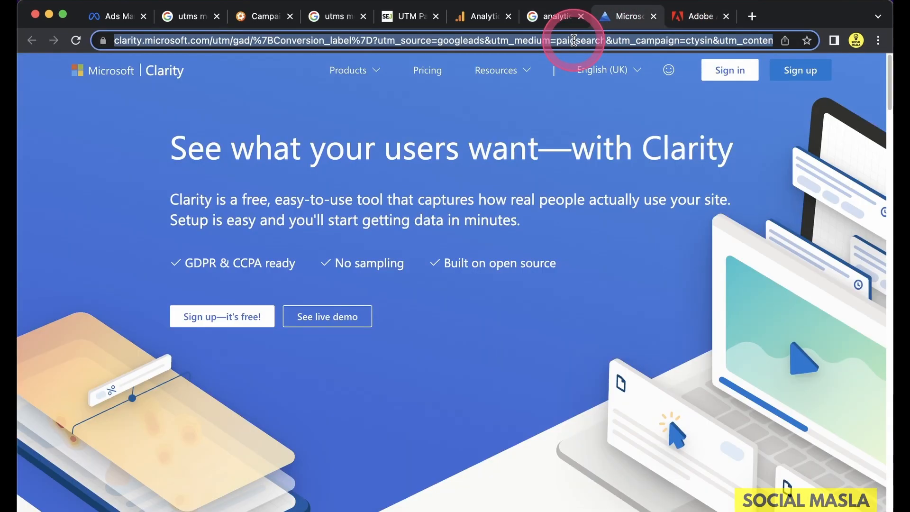
right_click(575, 40)
click(365, 133)
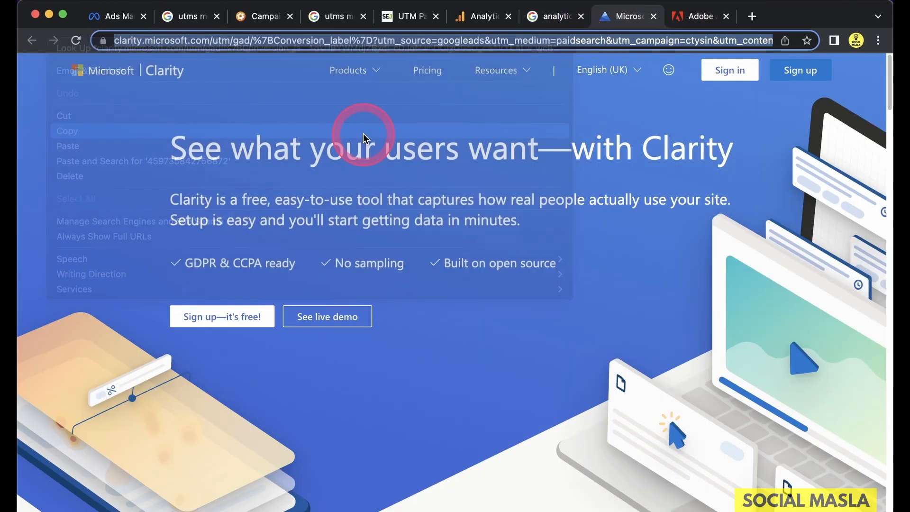
Search for "online notepad" in a new tab, open the rapidtables Notepad, and paste the copied Clarity URL into it.
click(820, 18)
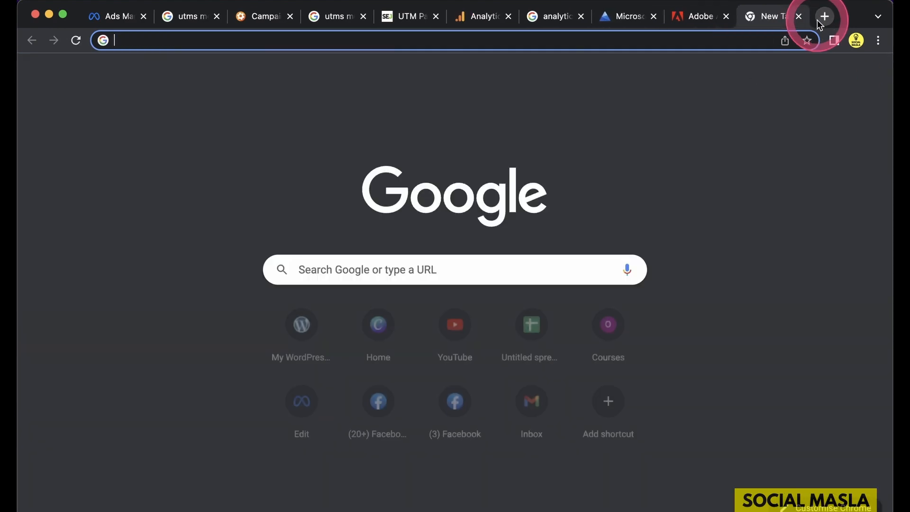
text(online note)
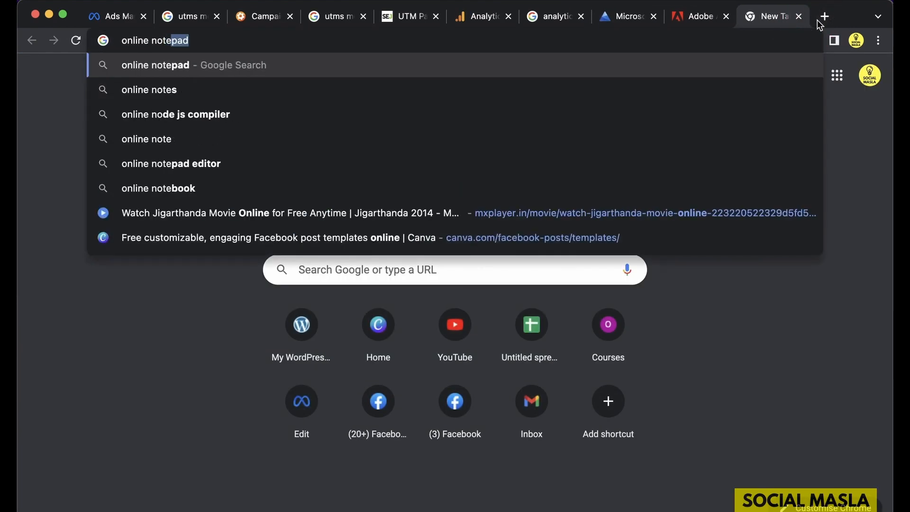
key(Return)
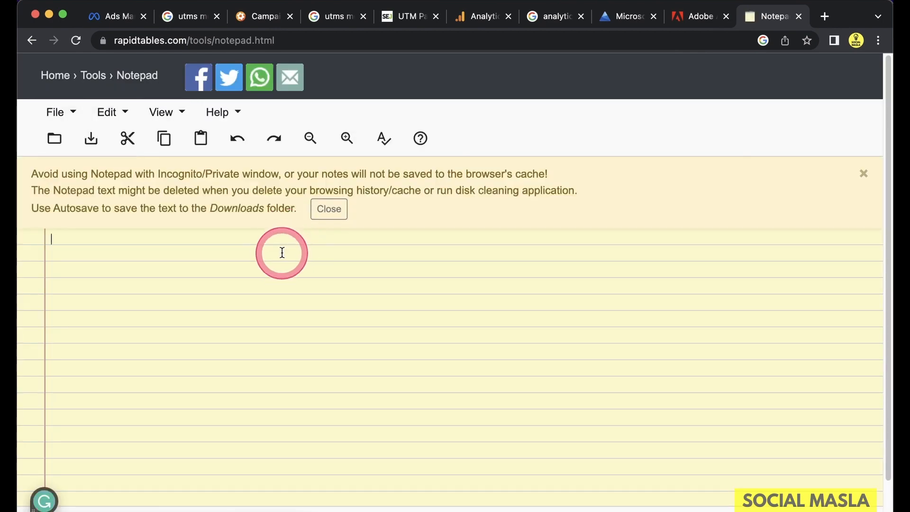
click(283, 269)
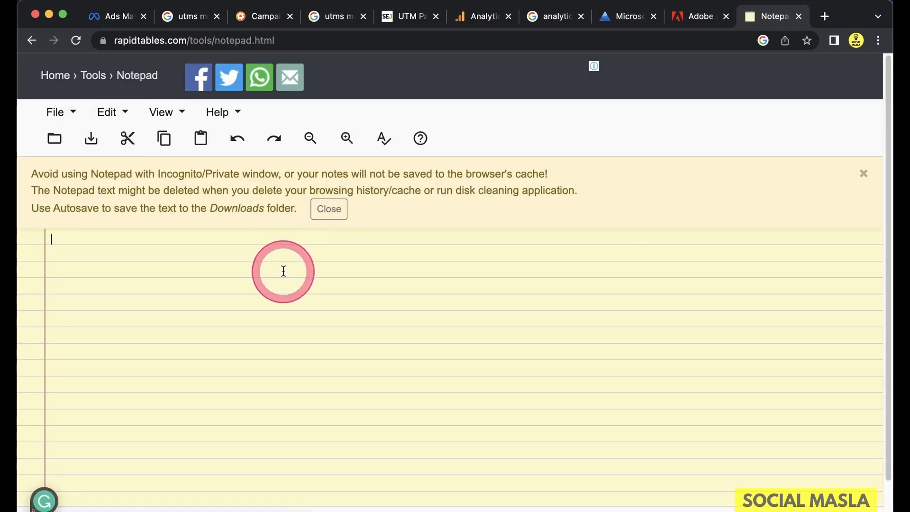
text(https://clarity.microsoft.com/utm/gad/%7BConversion_label%7D?utm_source=googleads&utm_medium=paidsearch&utm_campaign=ctysin&utm_content=googl1&gclid=Cj0KCQjw166aBhDEARIsAMEyZh6wsEux_1CzAa1bmQAnlaAqkUBYWMdjZBxdi-cDJqNwhDQIzG9oQ_caAlrXEALw_wcB)
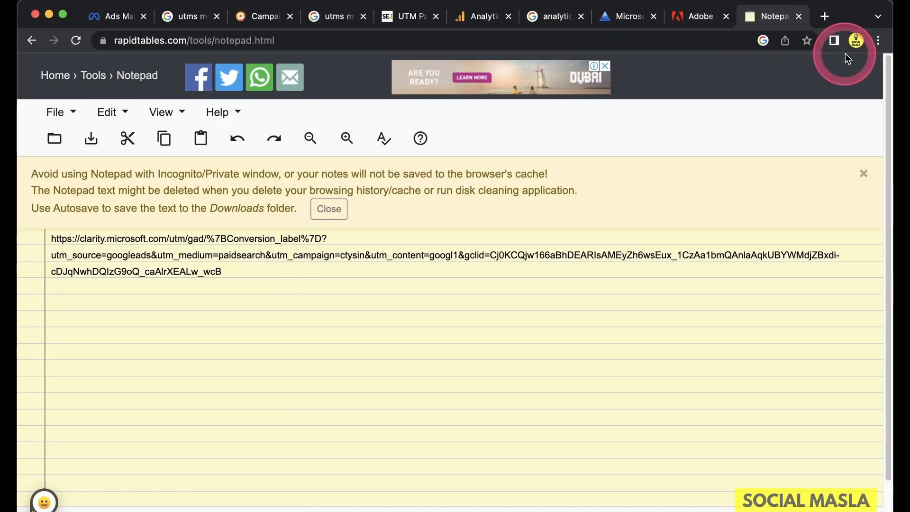
Enlarge the notepad page's zoom one level beyond 125% and bring the pasted Clarity URL fully into view.
click(878, 42)
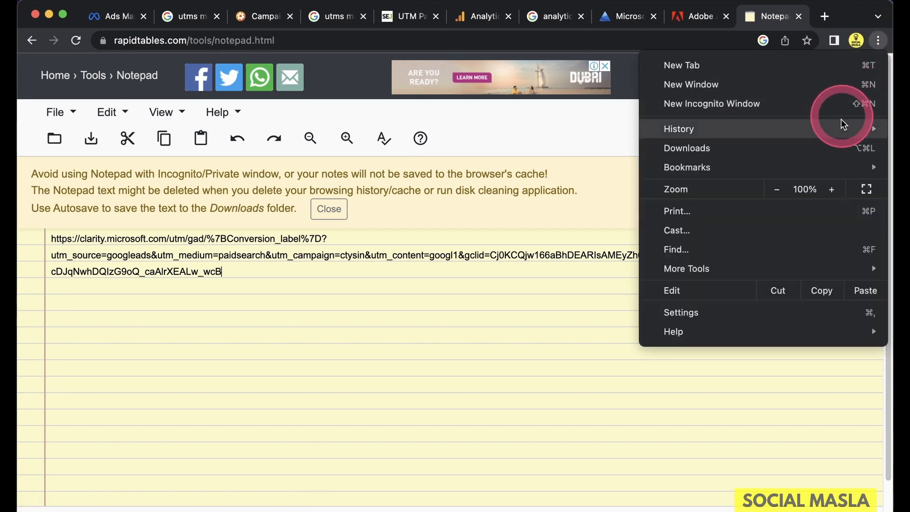
click(831, 190)
click(832, 189)
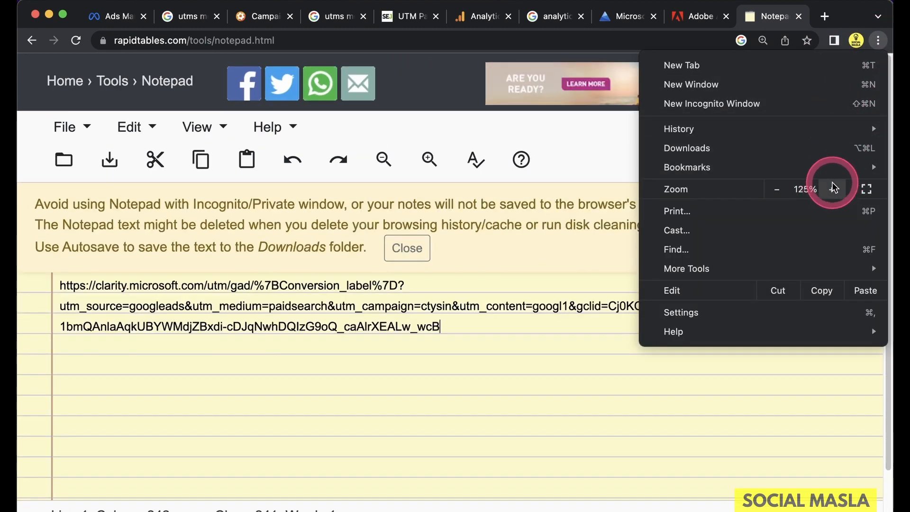
click(832, 189)
click(531, 356)
scroll(471, 345, down, 2)
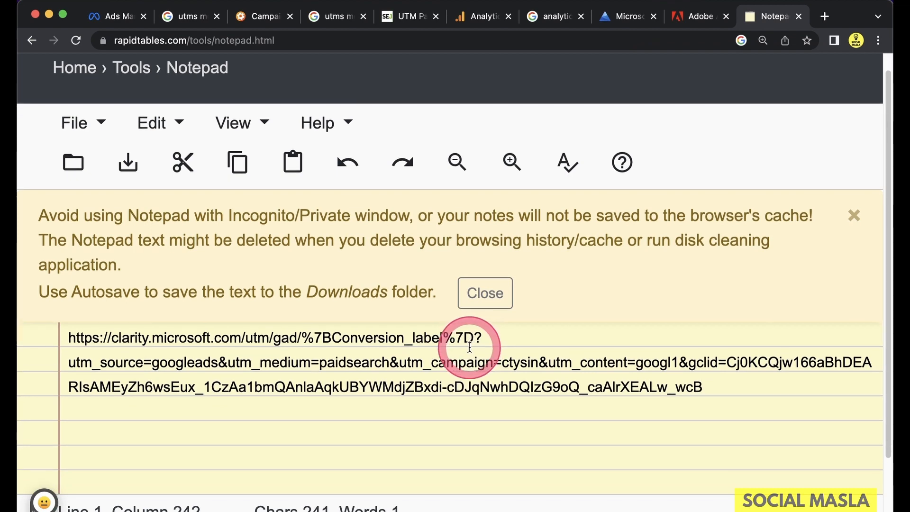
scroll(469, 348, down, 1)
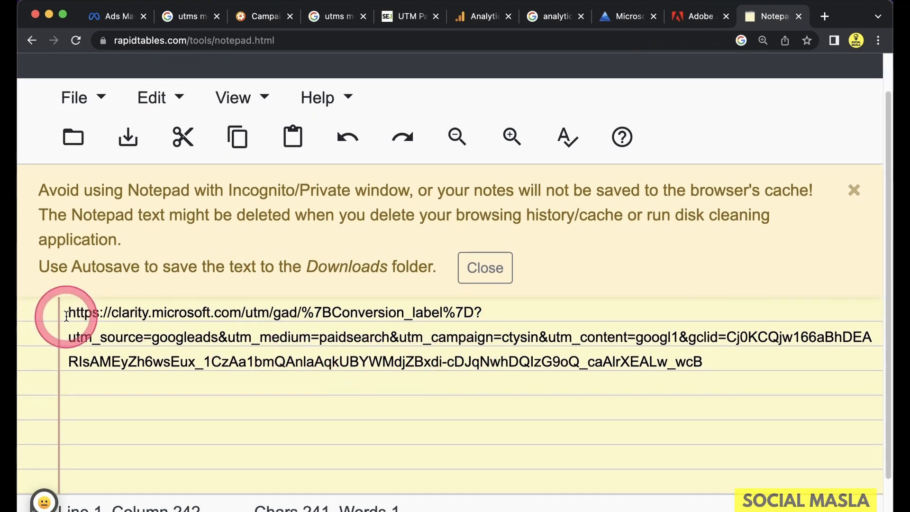
drag(69, 315, 249, 312)
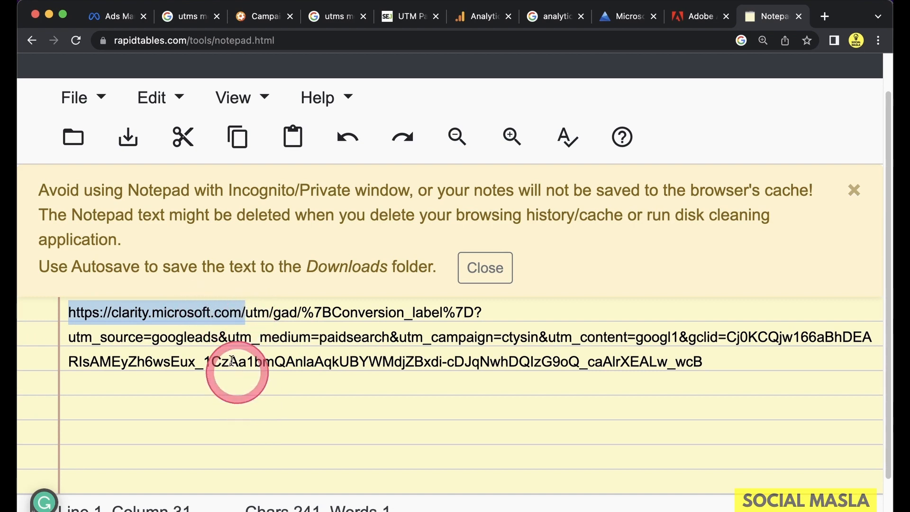
right_click(216, 315)
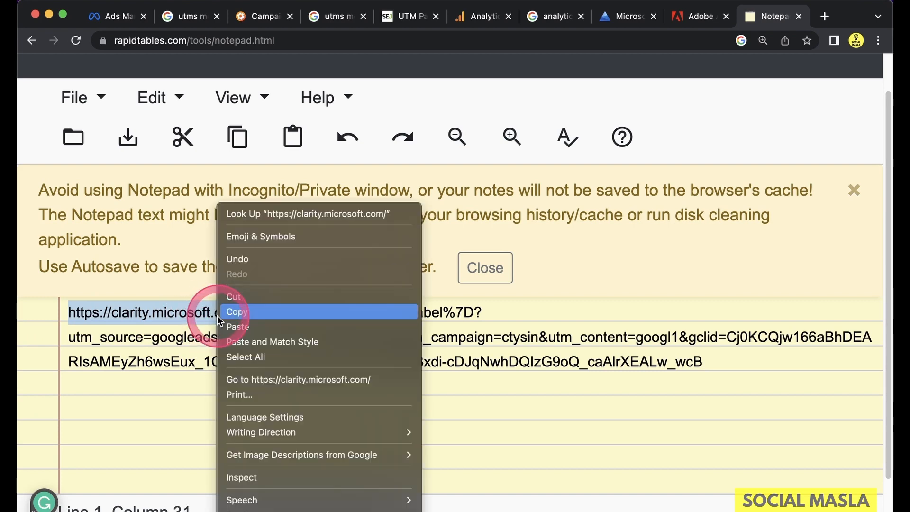
click(251, 375)
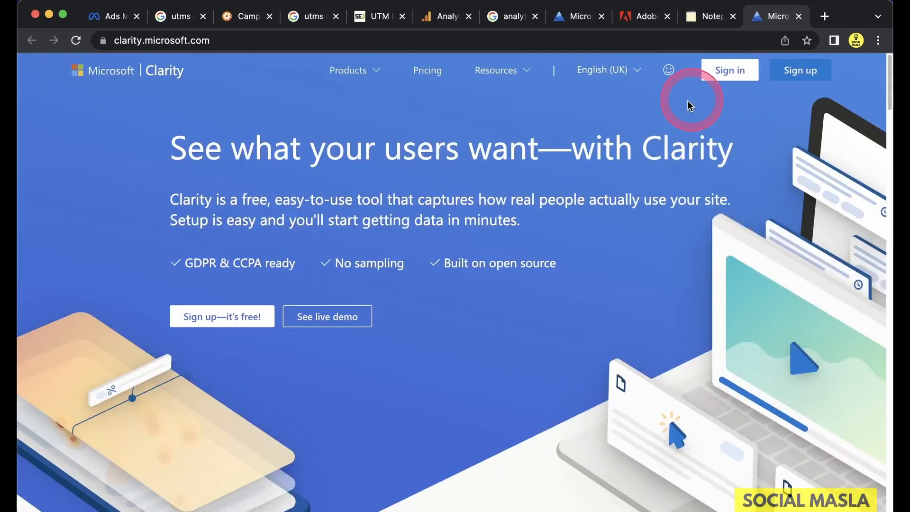
click(583, 23)
drag(754, 29, 637, 19)
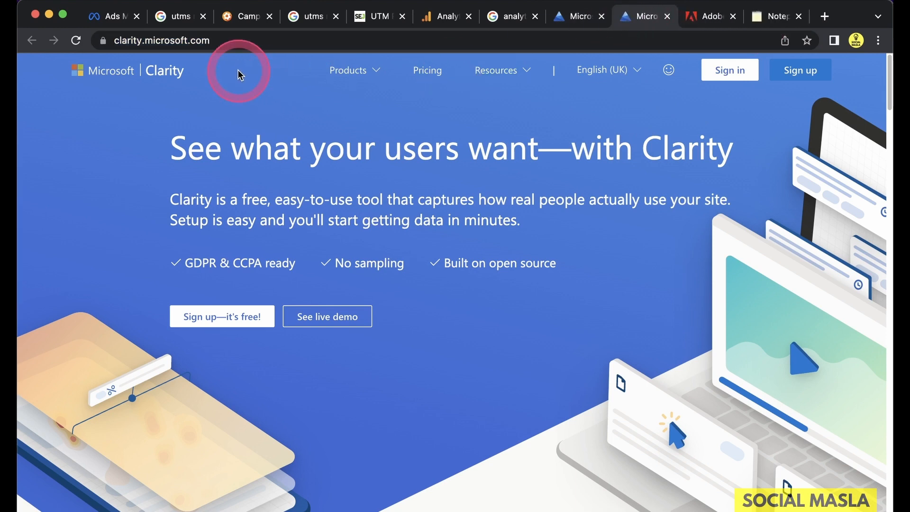
Compare the address of the plain Clarity page with that of the UTM-tagged page, and return to the notepad.
click(237, 40)
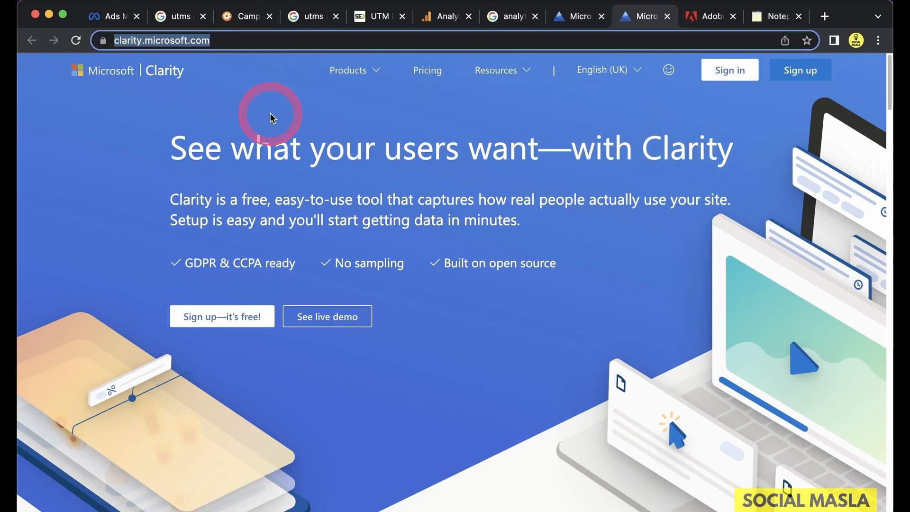
click(577, 16)
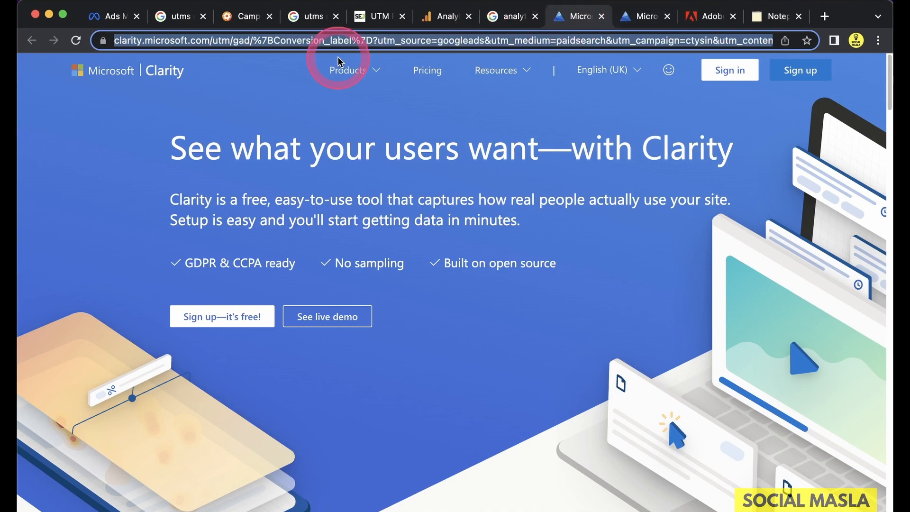
click(758, 16)
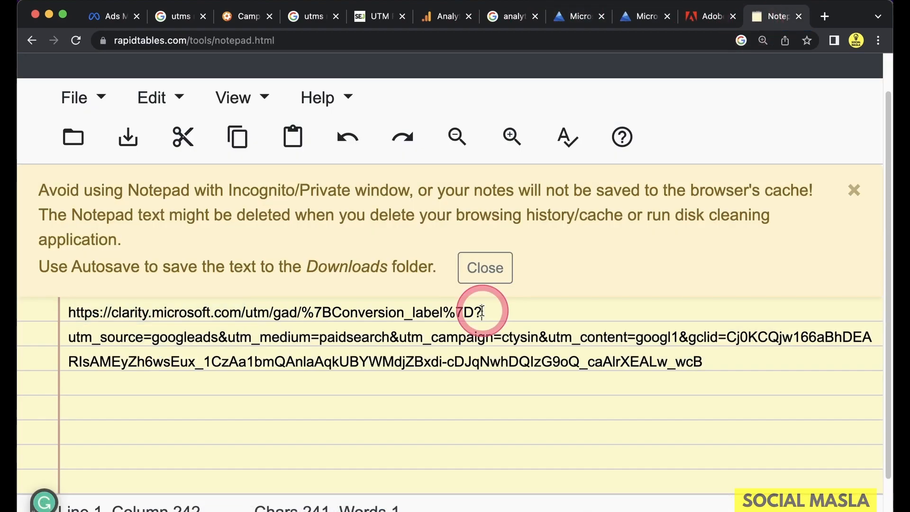
Highlight the tracking string after the question mark in the notepad URL, including its individual UTM parameters.
click(483, 312)
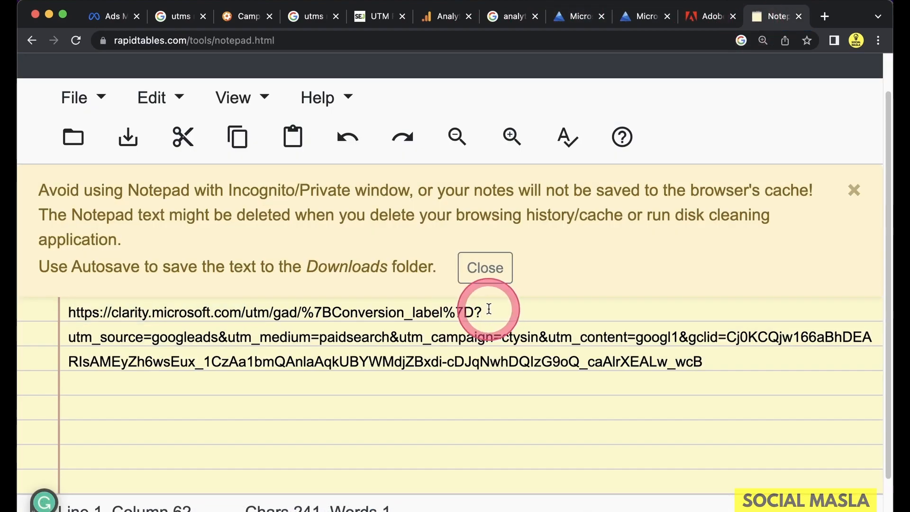
drag(489, 309, 697, 361)
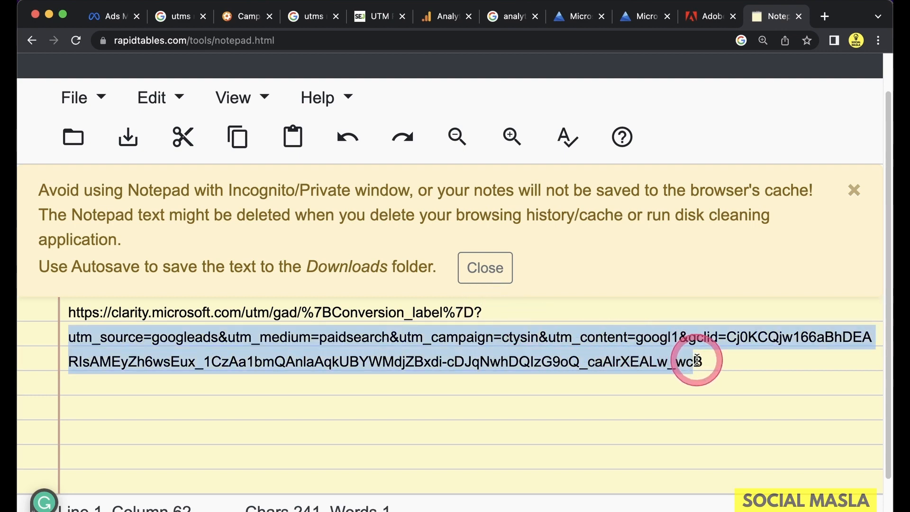
click(294, 408)
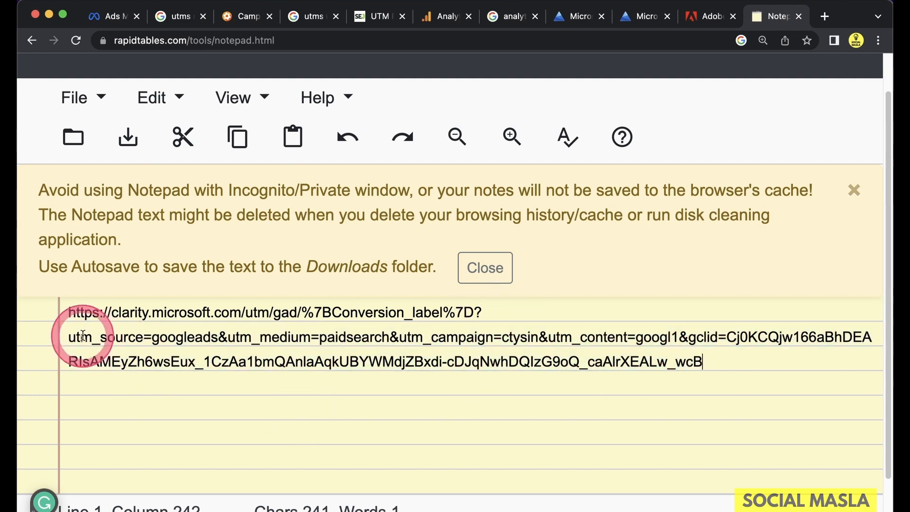
drag(70, 337, 493, 340)
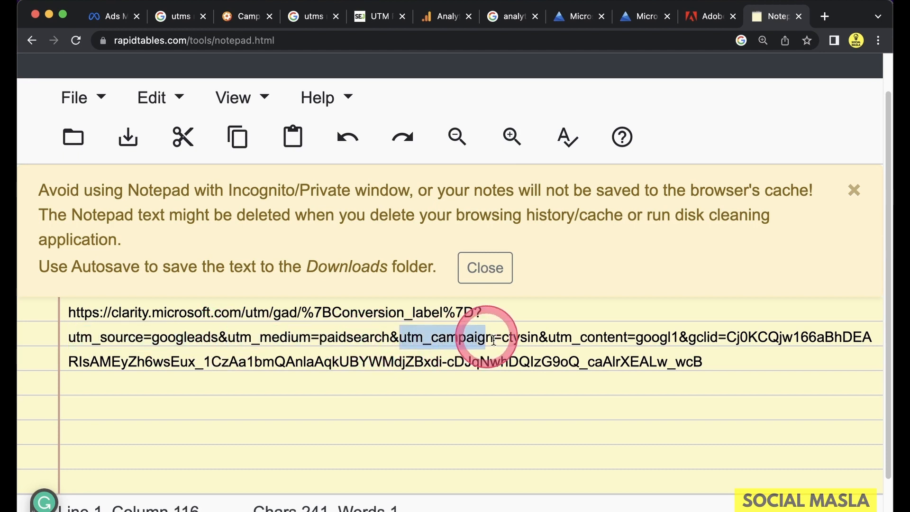
drag(555, 338, 643, 339)
Separate the UTM parameters into their own block, with blank lines between them, the base URL and the gclid part, and highlight that block.
click(685, 338)
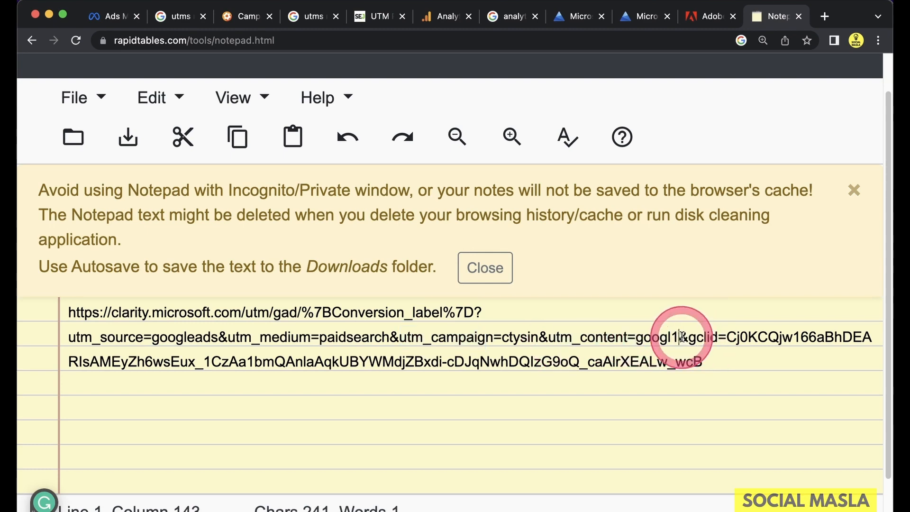
key(Return)
key(Return)
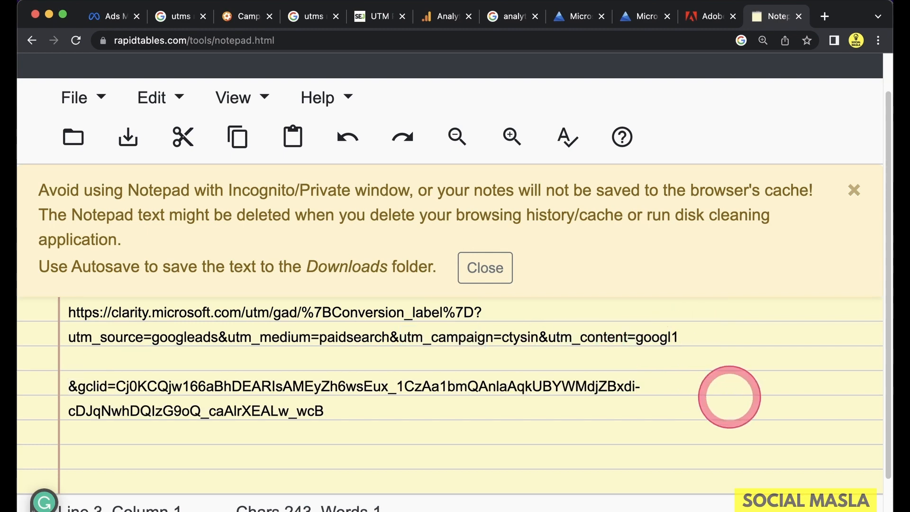
key(Up)
key(Up)
key(Return)
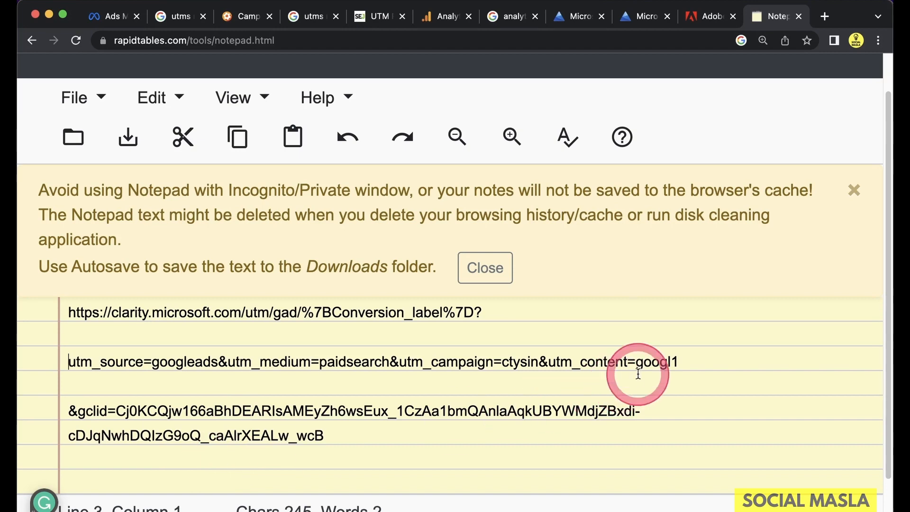
drag(686, 366, 48, 360)
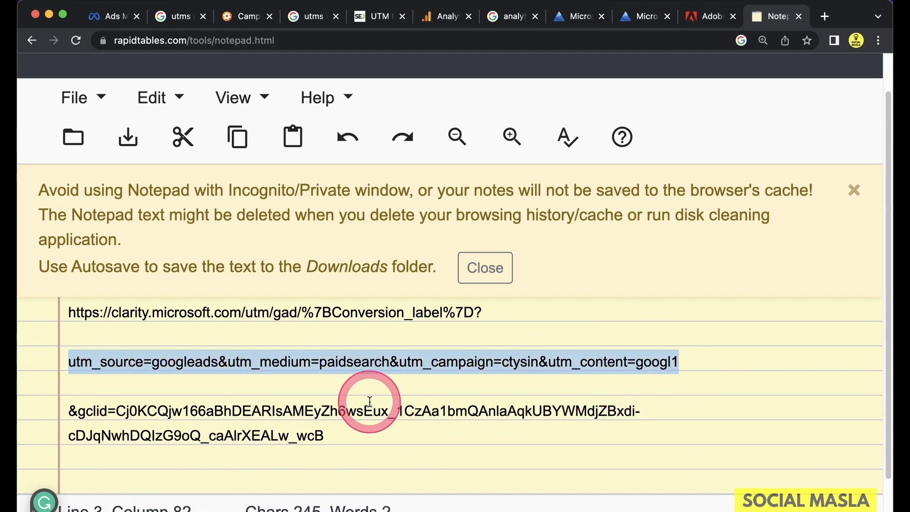
click(251, 382)
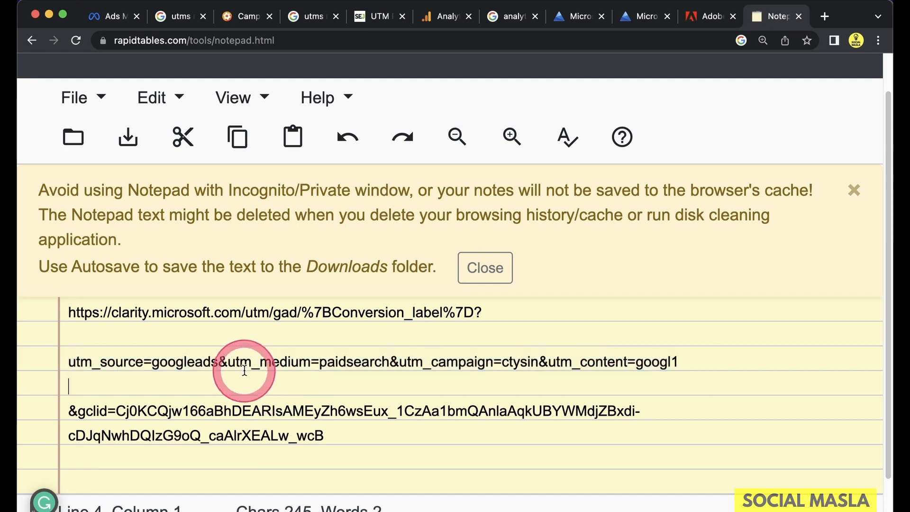
Break the UTM block so that utm_source, utm_medium, utm_campaign and utm_content each stand on their own line.
click(221, 363)
key(Return)
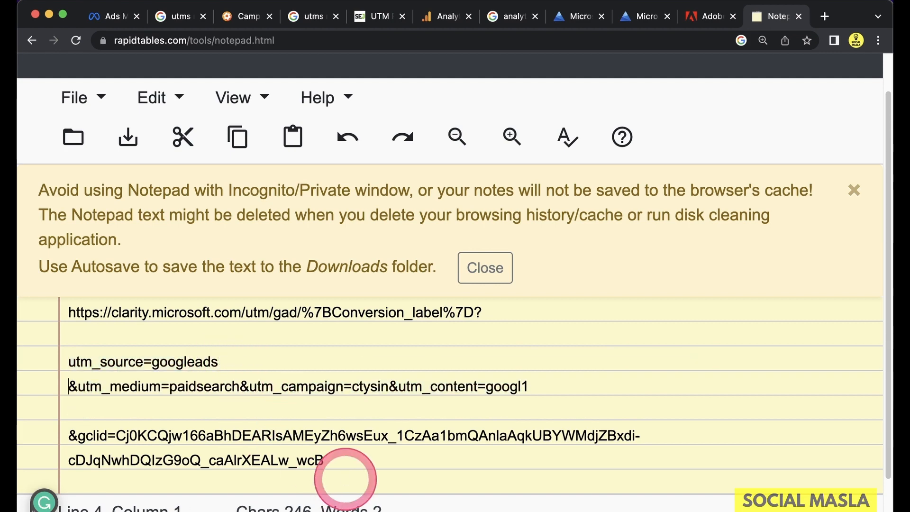
key(Right)
key(Right)
key(Right)
key(Right)
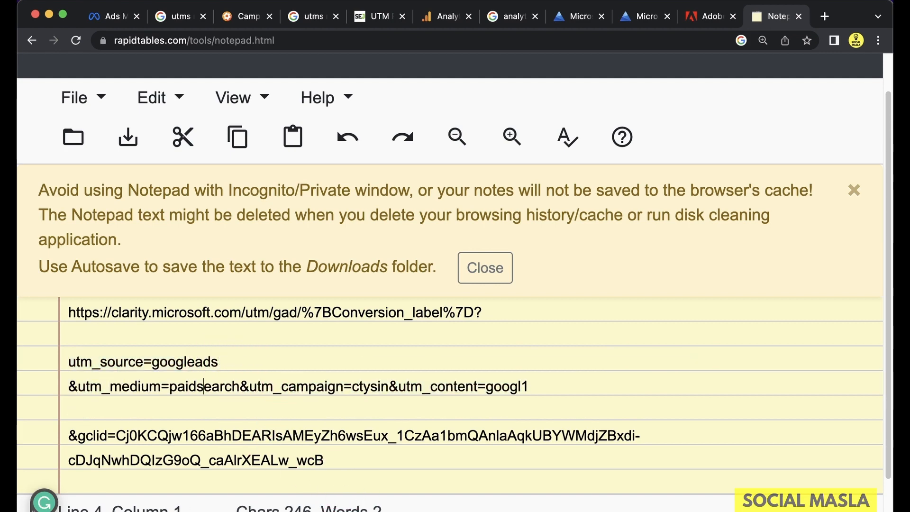
key(Return)
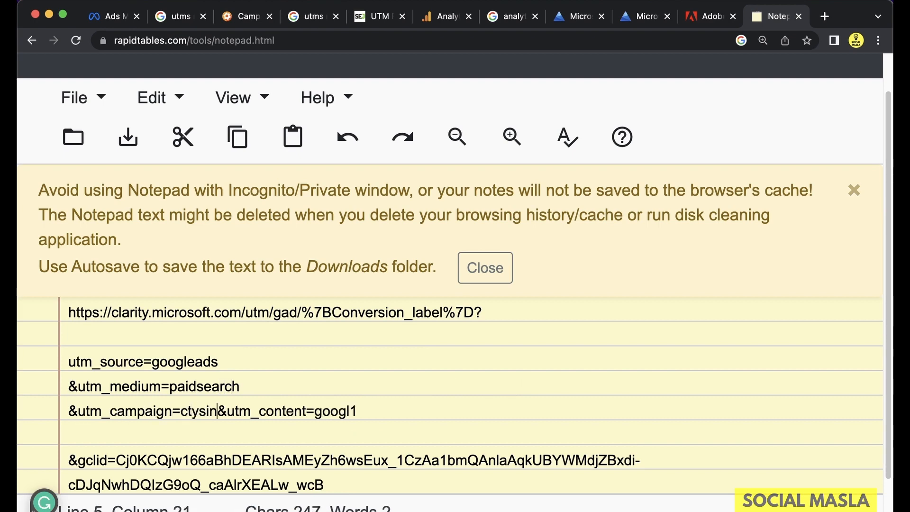
key(Return)
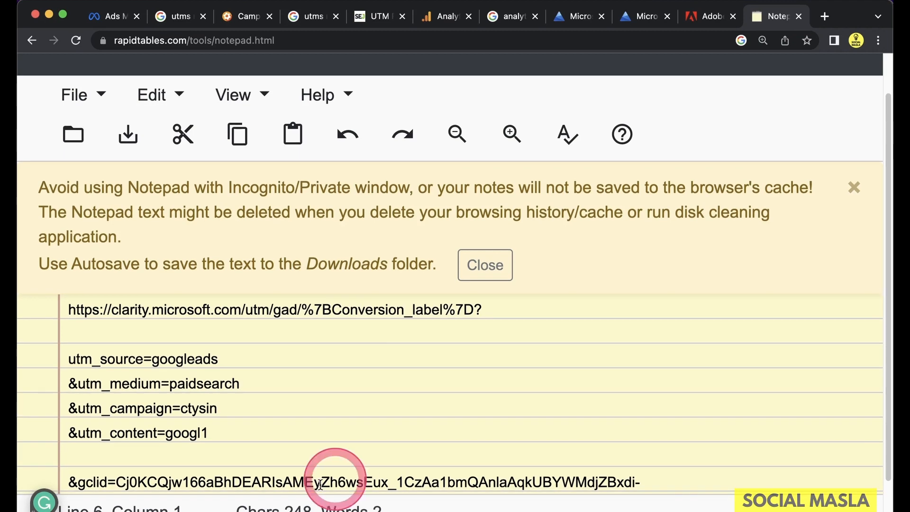
Examine the four UTM parameter lines in the notepad one by one against the UTM Parameters graphic in the Search Engine Journal article.
scroll(248, 451, down, 1)
scroll(257, 454, down, 1)
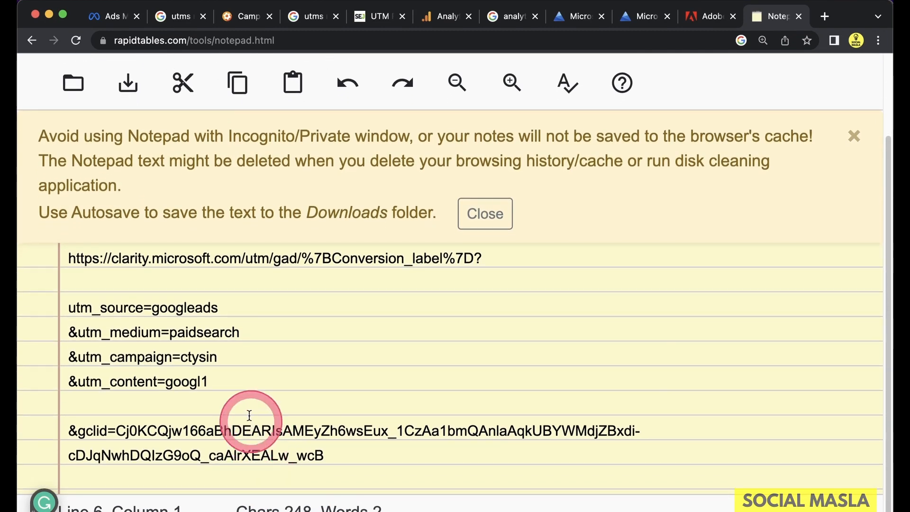
drag(245, 377, 92, 320)
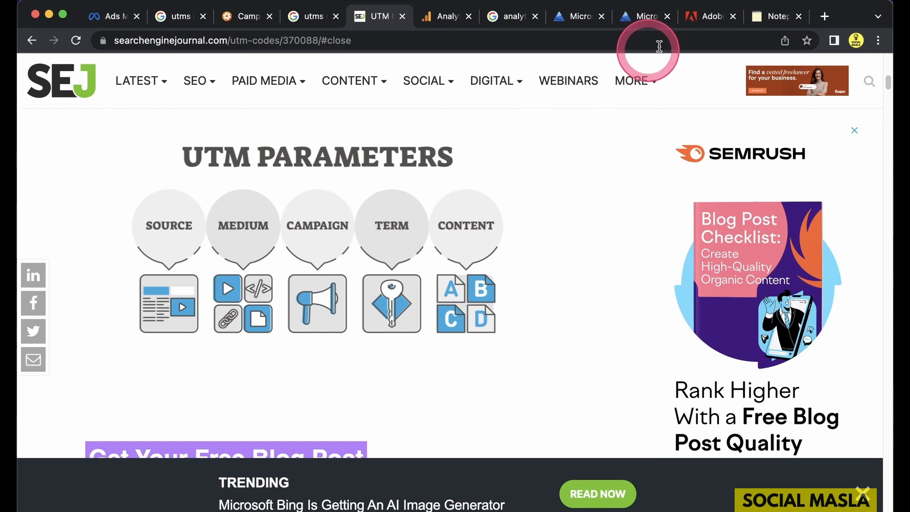
click(776, 17)
click(246, 322)
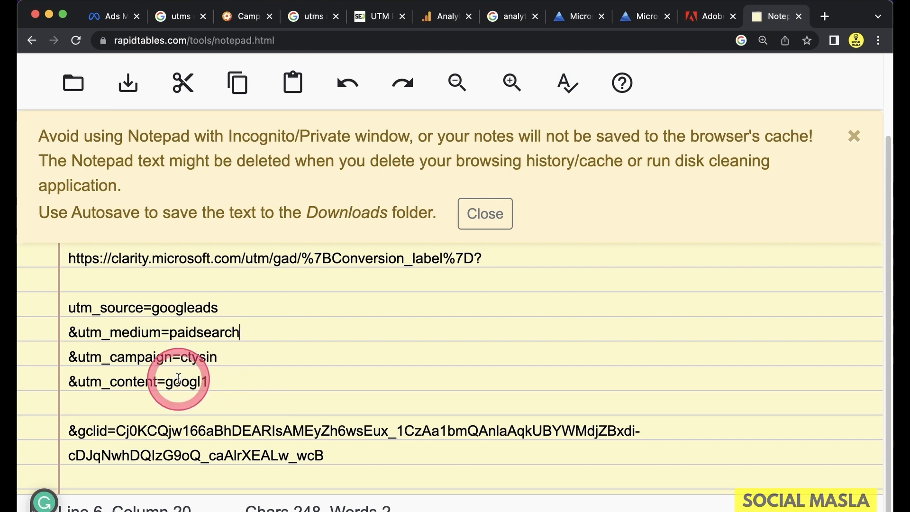
click(127, 311)
click(120, 334)
click(120, 358)
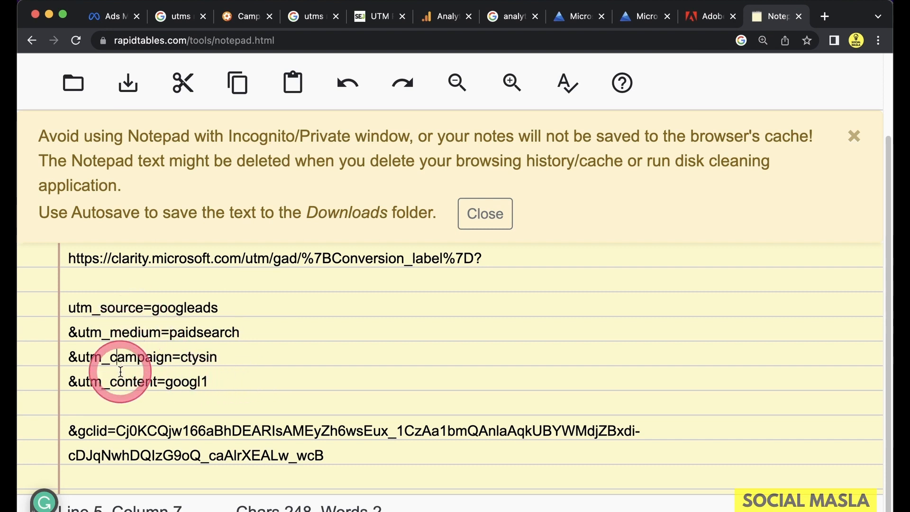
click(120, 383)
click(254, 382)
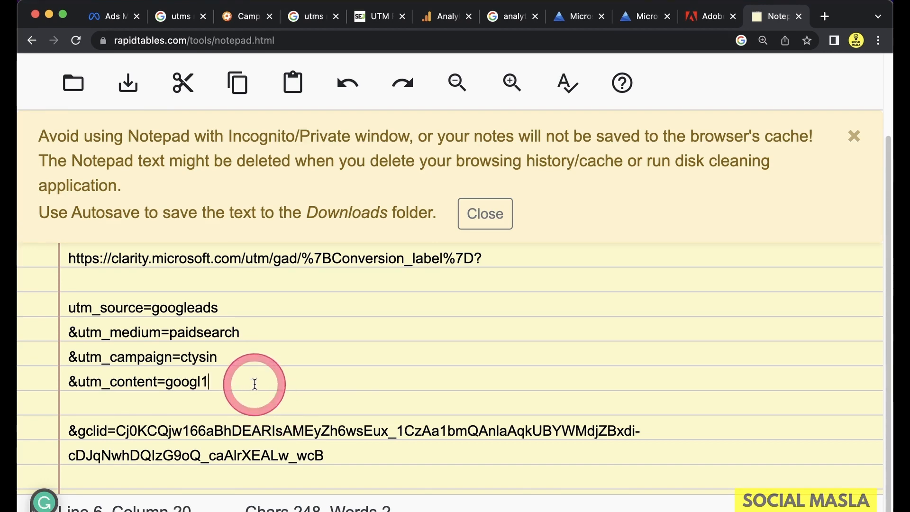
Check the Search Engine Journal UTM article again, and review the source, medium and content lines in the notepad.
click(368, 19)
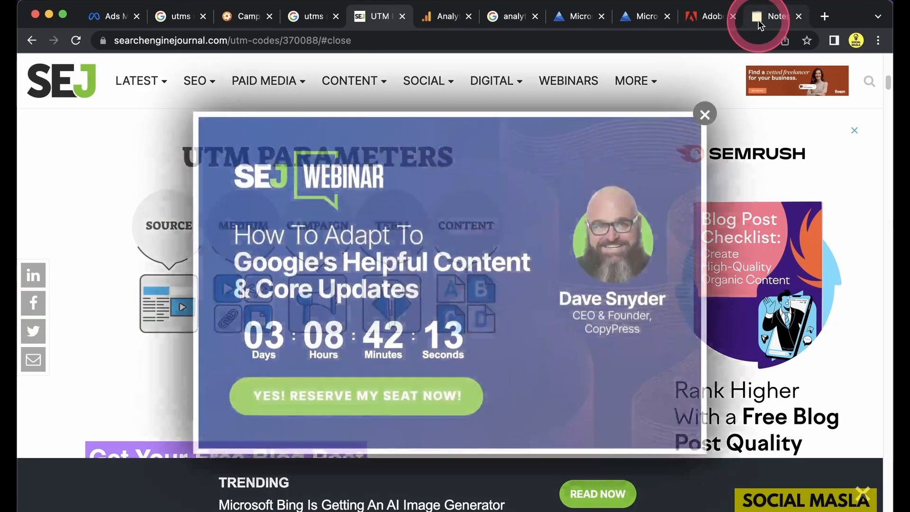
click(758, 19)
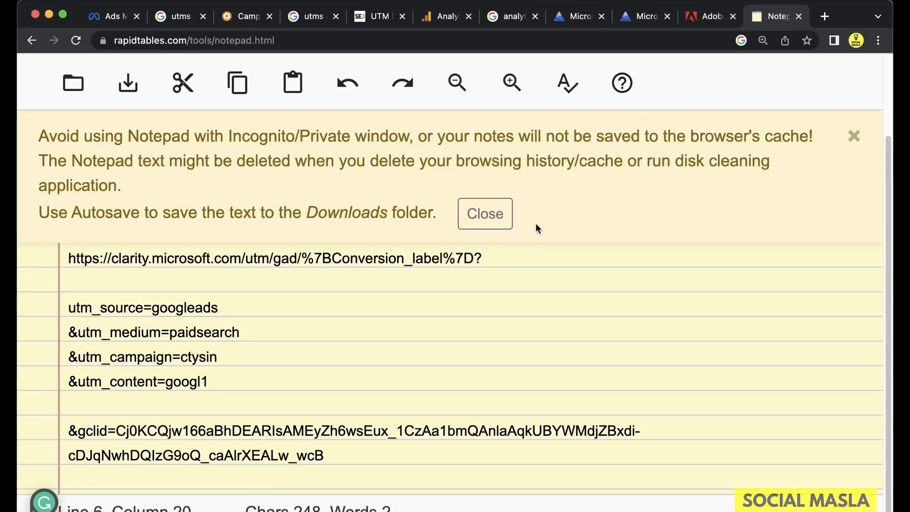
click(328, 298)
click(248, 312)
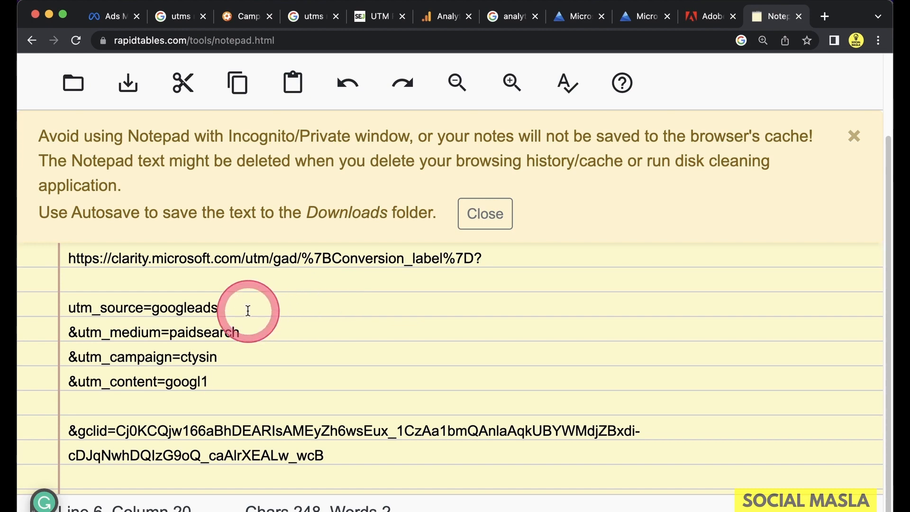
click(223, 329)
click(222, 381)
click(302, 384)
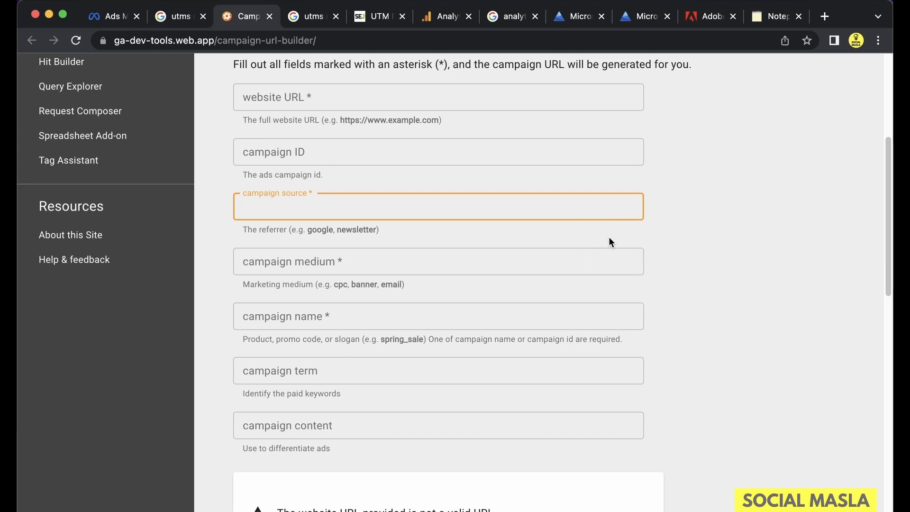
Switch to the Campaign URL Builder, highlight the spring_sale example under campaign name, and activate the campaign name field.
drag(643, 337, 420, 340)
click(392, 336)
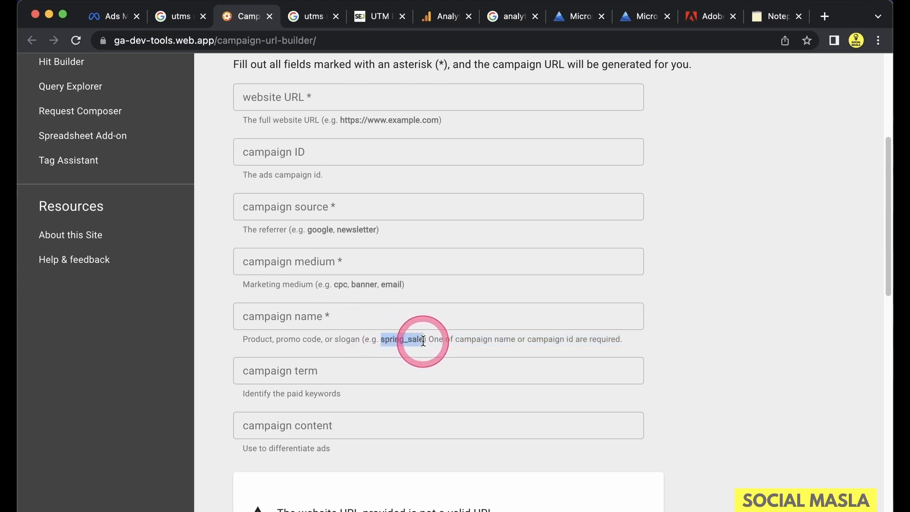
click(367, 310)
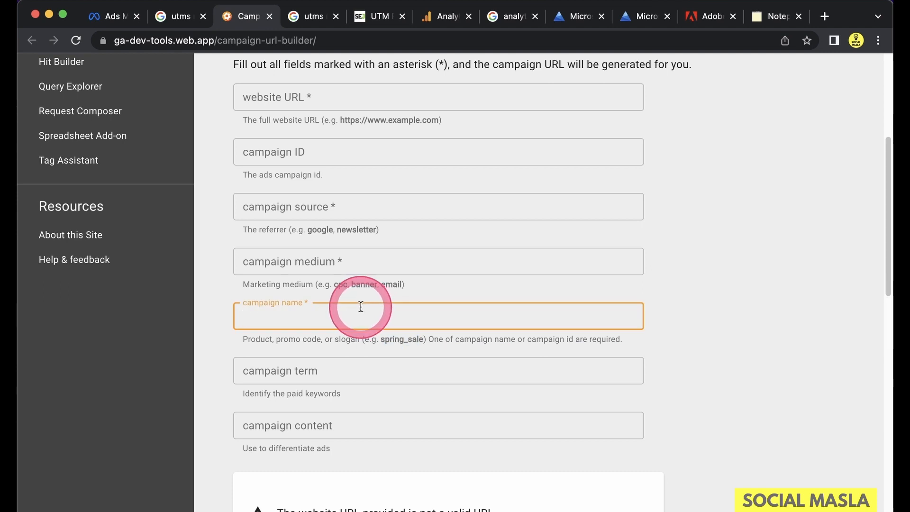
Review the campaign medium field and highlight its cpc, banner and email examples in the Campaign URL Builder.
click(352, 262)
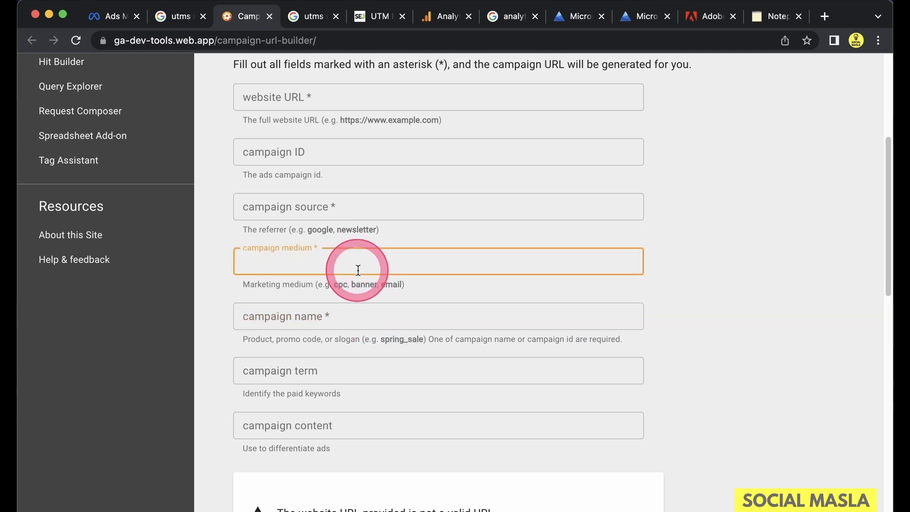
drag(414, 283, 294, 264)
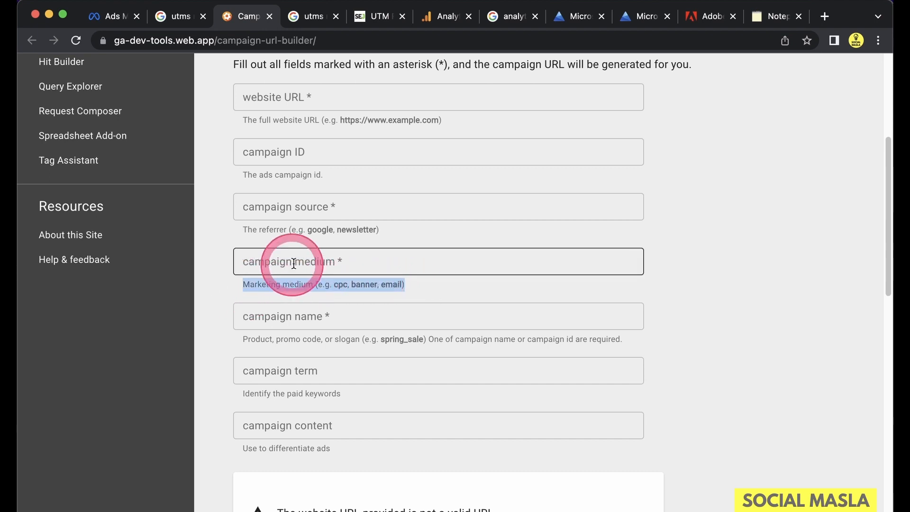
click(294, 264)
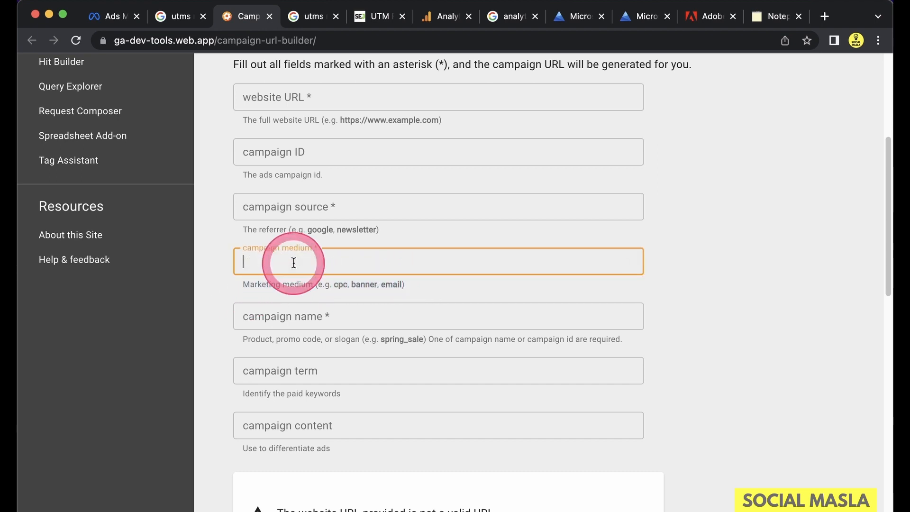
double_click(383, 284)
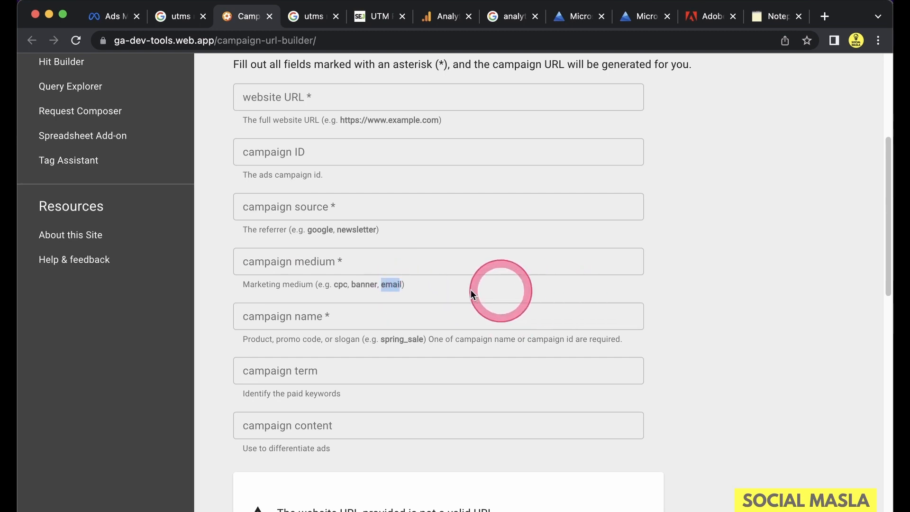
drag(351, 283, 378, 284)
click(404, 289)
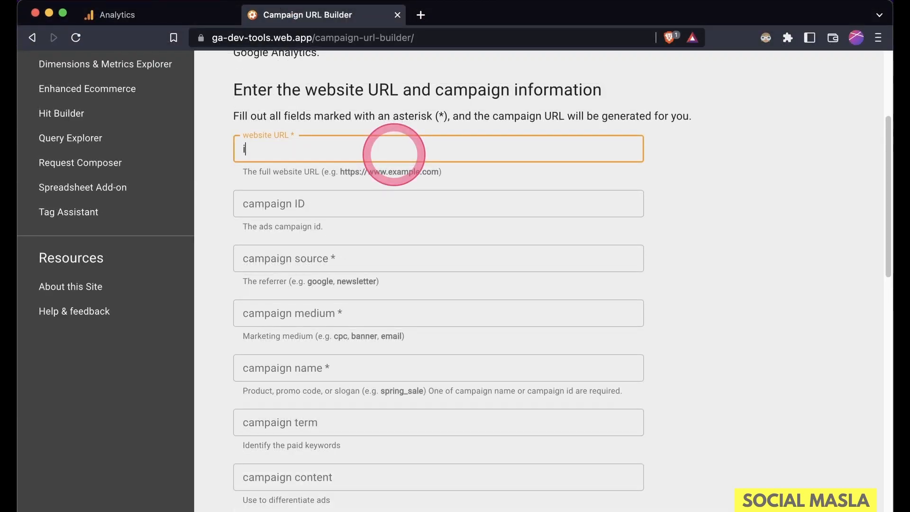
Enter ieltsmadeeasy.com as the website URL in the Campaign URL Builder.
key(BackSpace)
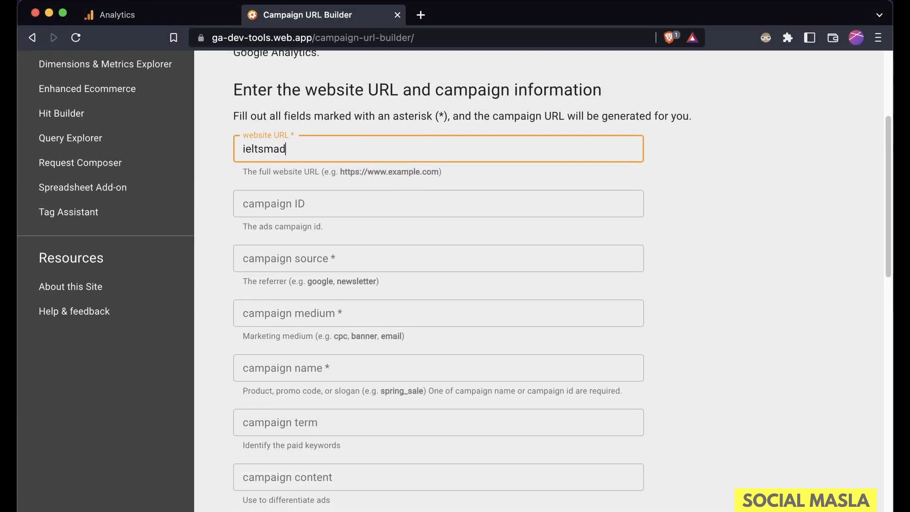
text(madea)
key(BackSpace)
text(easy.com)
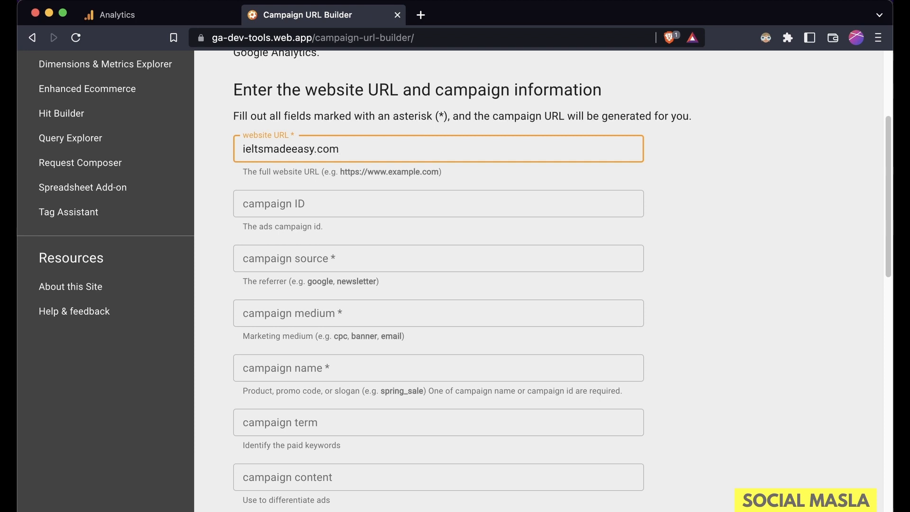
key(Tab)
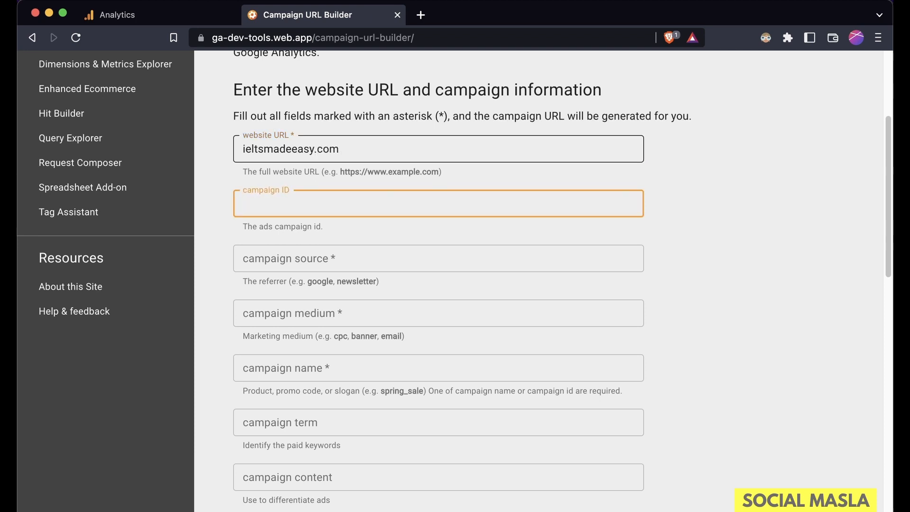
Leave the campaign ID empty and set the campaign source to fb_ads, medium to conversion and name to interestbased.
key(Tab)
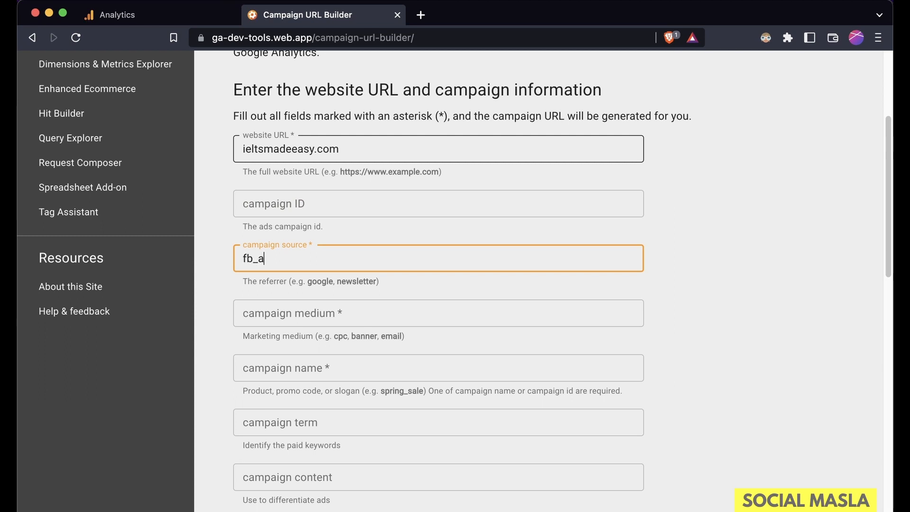
key(Tab)
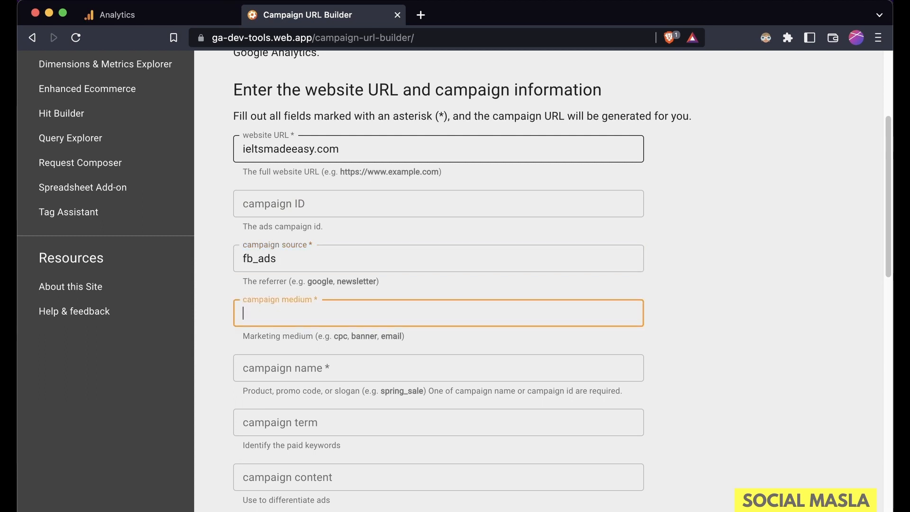
text(conversion)
key(Tab)
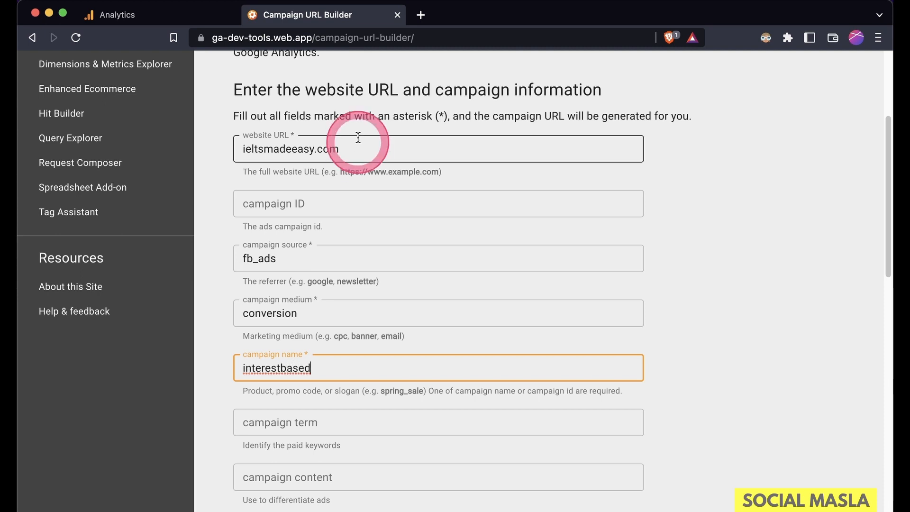
click(383, 152)
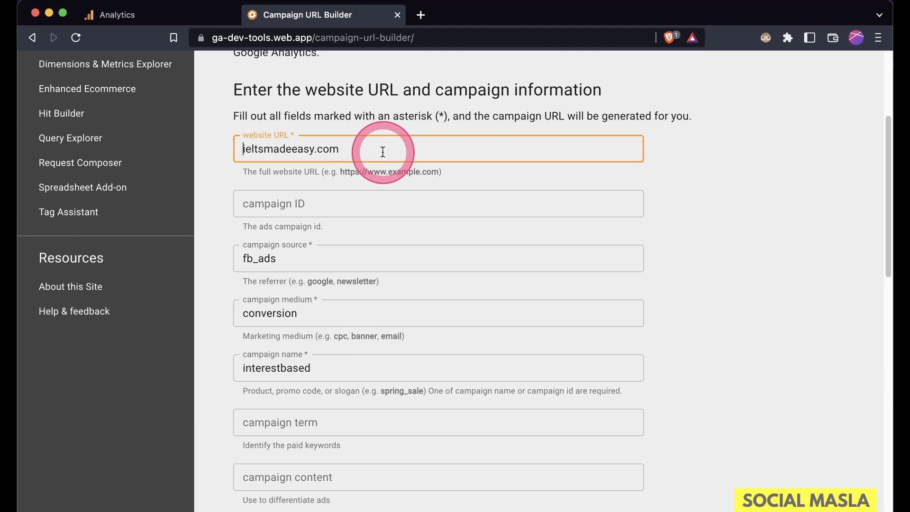
text(https)
text(://www)
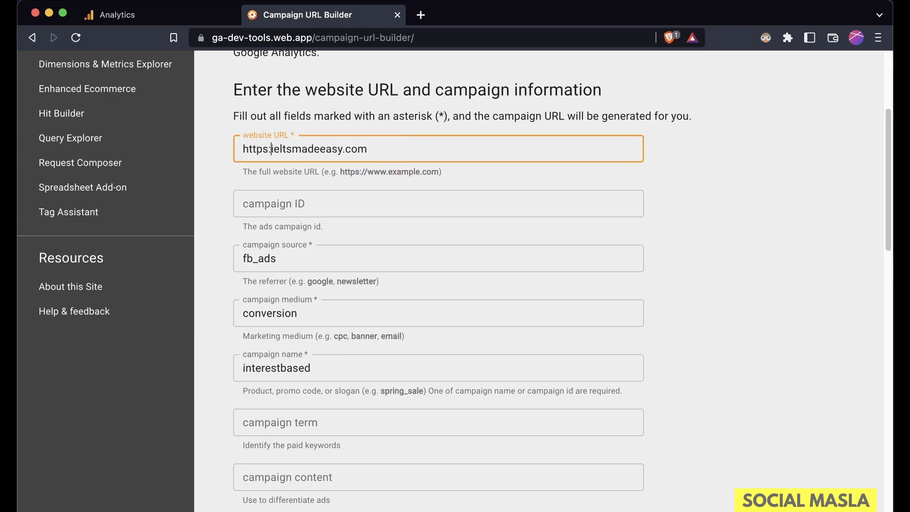
text(.)
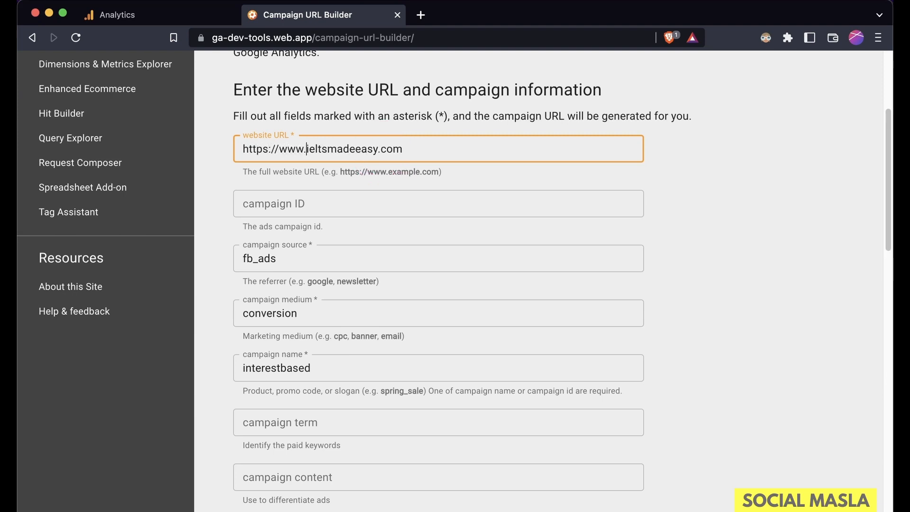
click(684, 221)
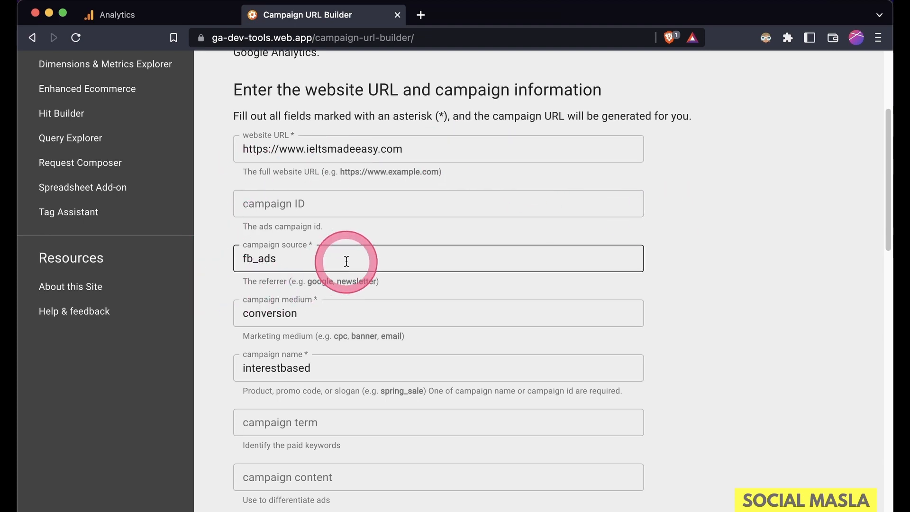
Copy the generated campaign URL and open it in a new browser tab.
scroll(345, 260, down, 7)
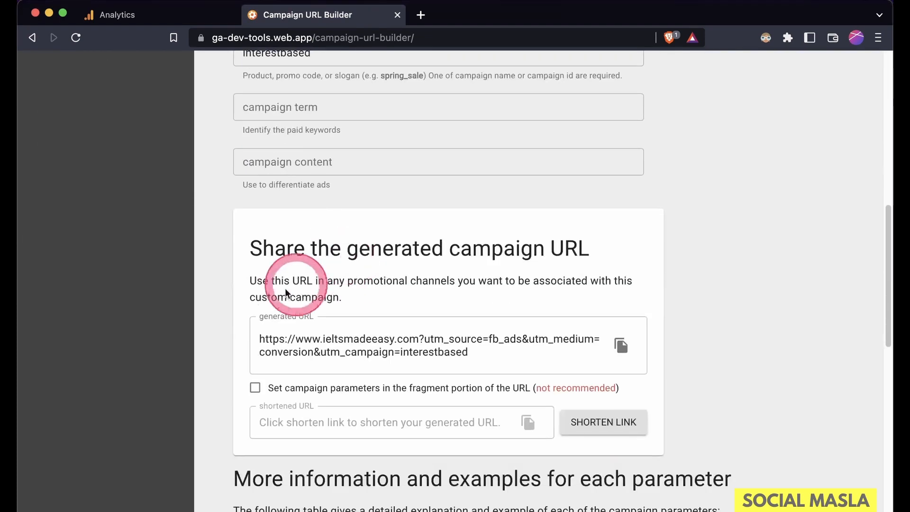
click(620, 345)
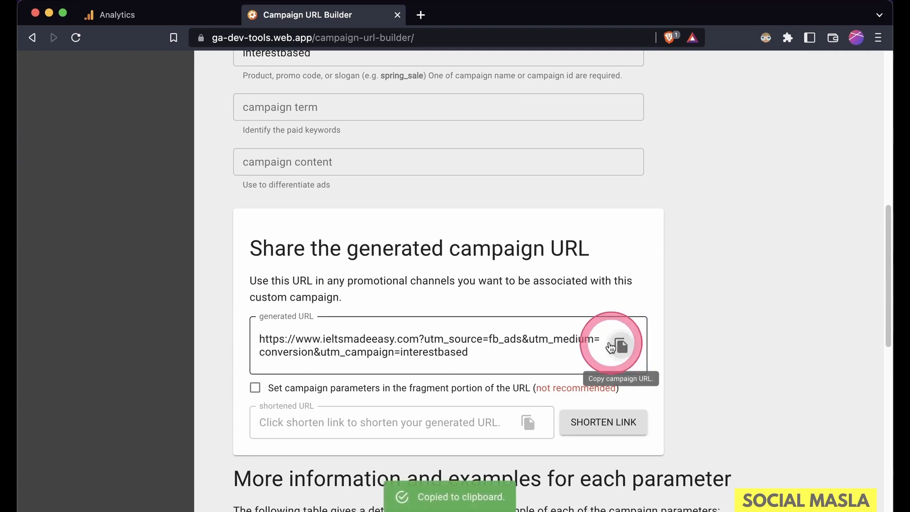
click(421, 15)
right_click(371, 38)
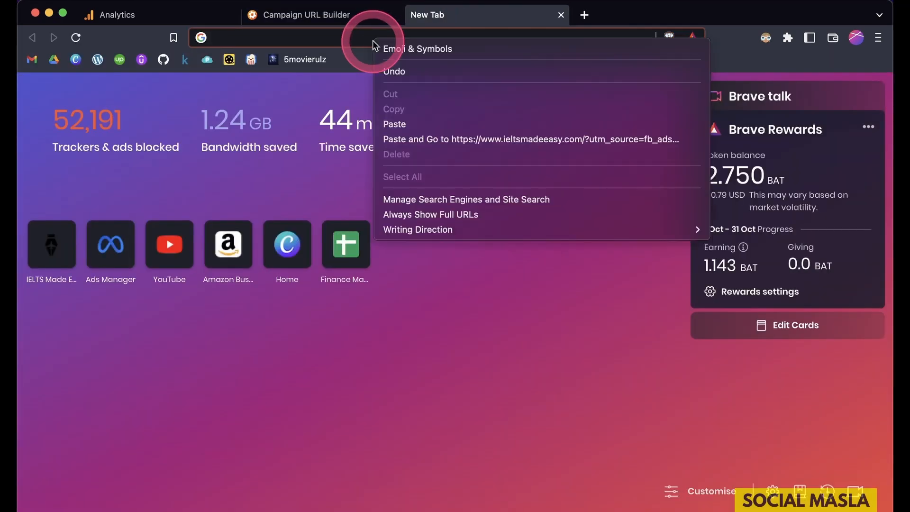
click(440, 139)
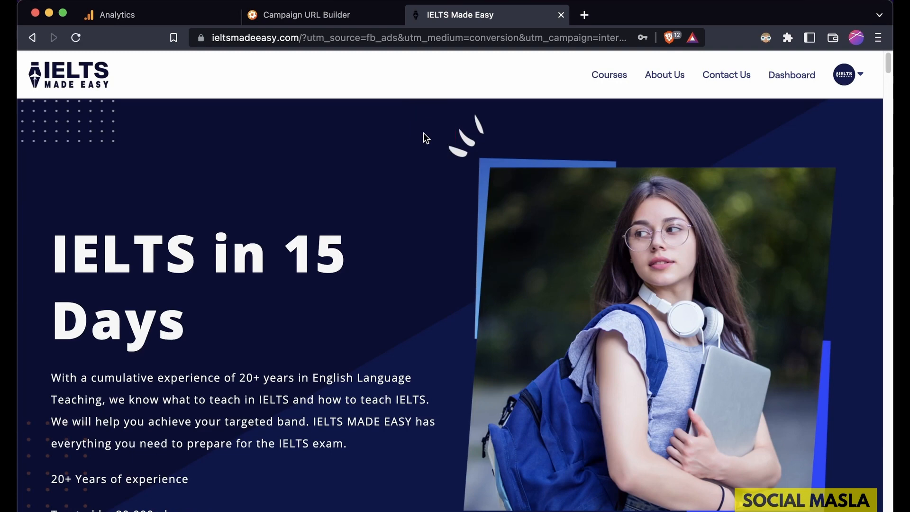
Examine the opened page's full address, highlighting the UTM parameters from utm_source to the end of utm_campaign.
click(378, 125)
click(303, 38)
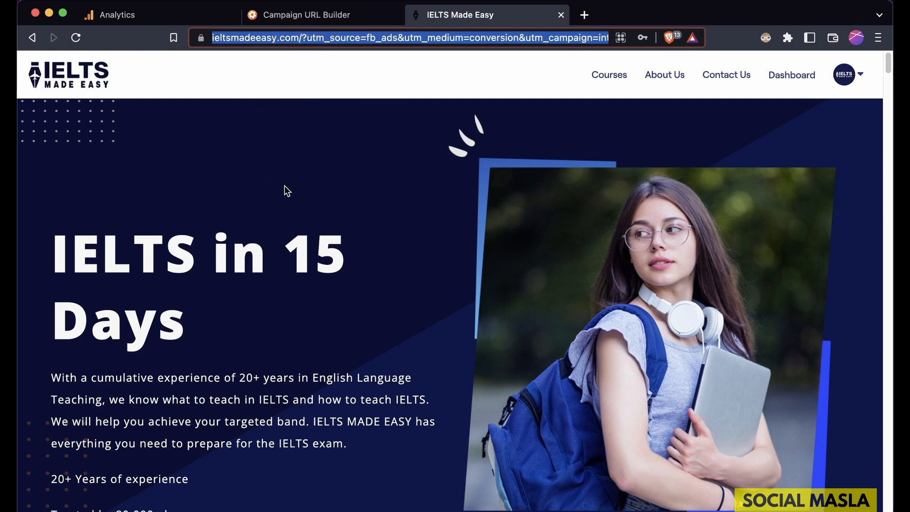
click(304, 44)
click(304, 43)
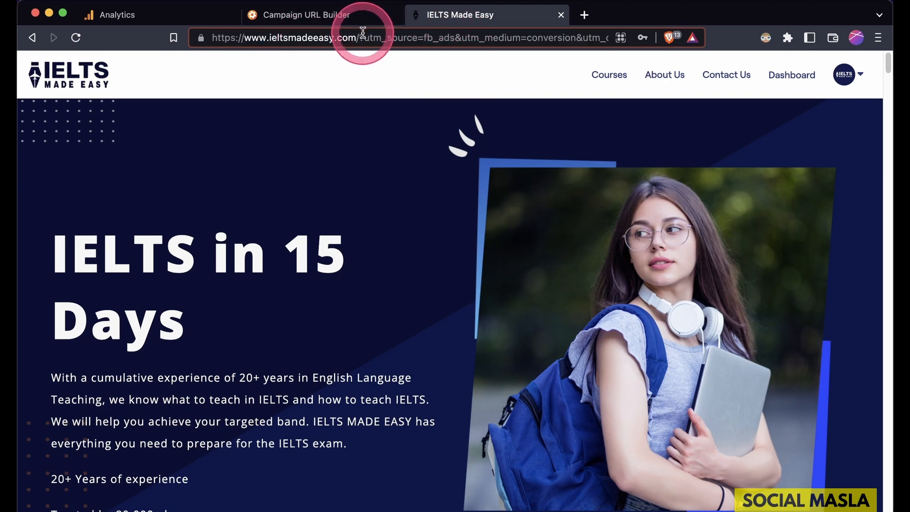
drag(364, 38, 548, 119)
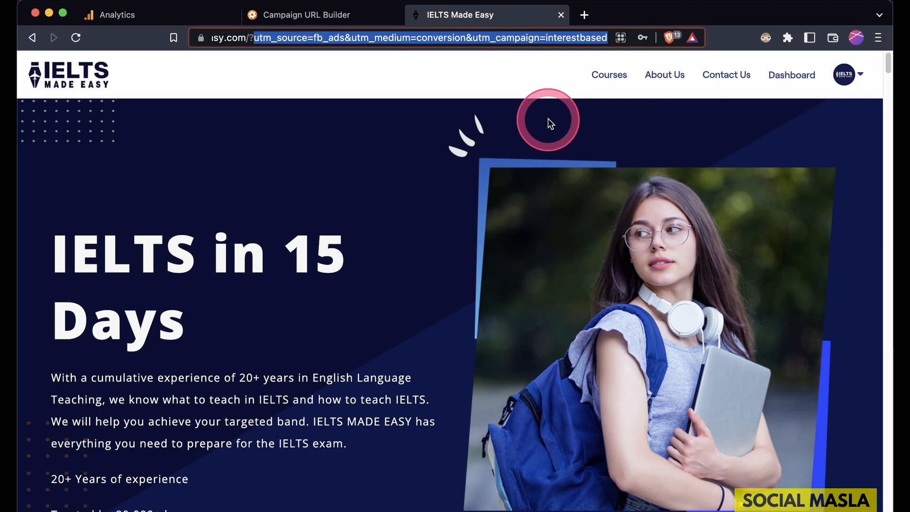
click(349, 40)
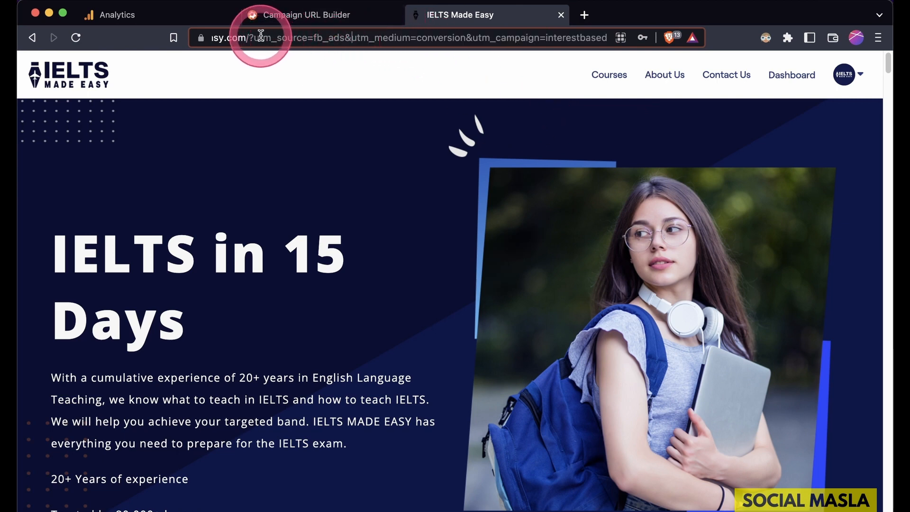
drag(253, 38, 615, 28)
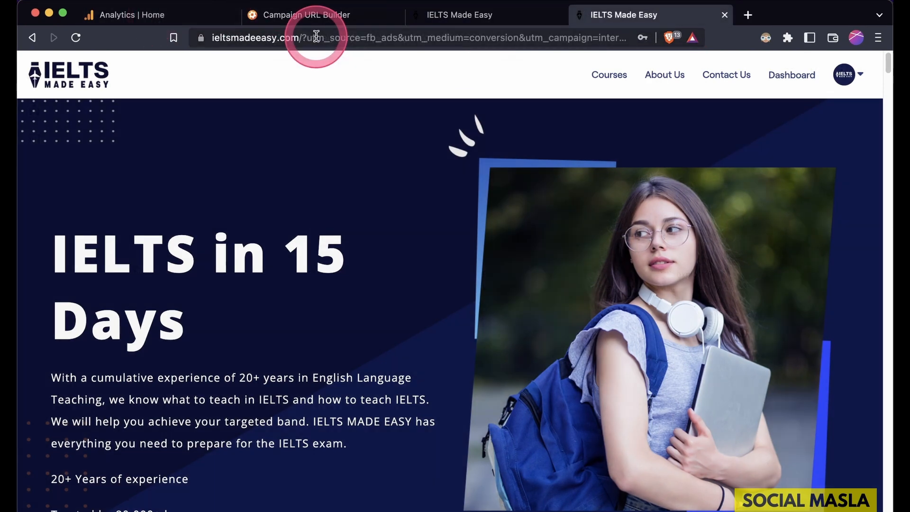
Switch to Google Analytics and open the Realtime report for ieltsmadeeasy.com.
click(159, 19)
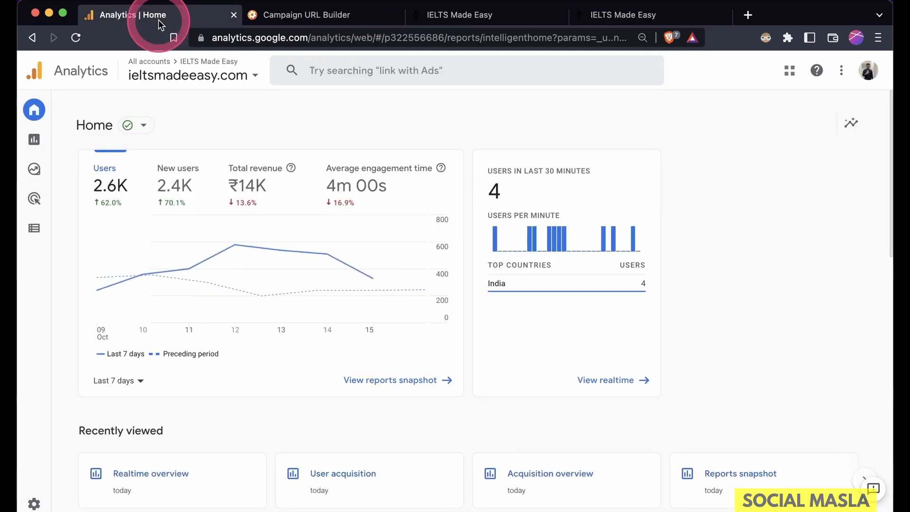
click(42, 141)
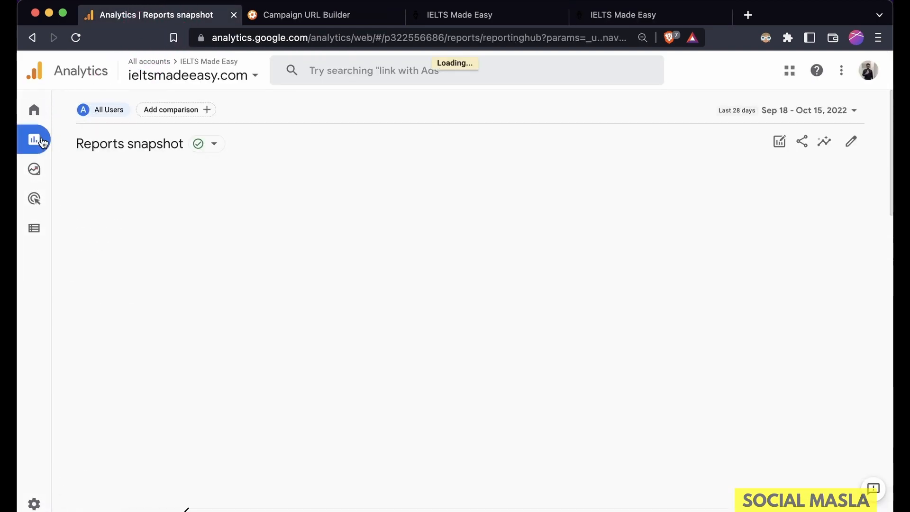
click(97, 172)
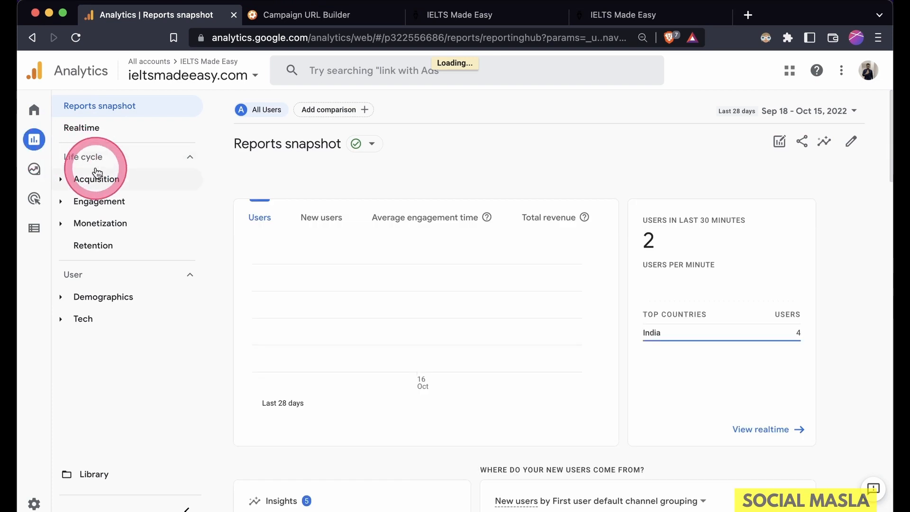
click(63, 181)
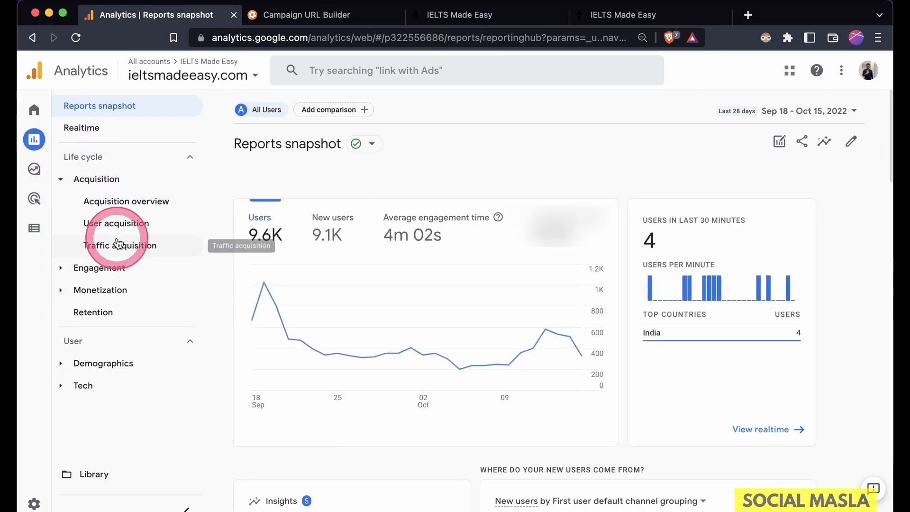
click(109, 138)
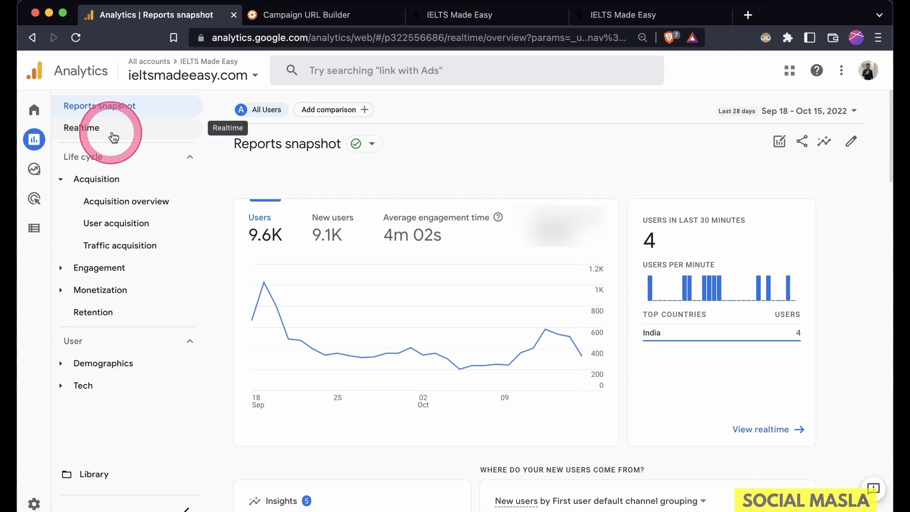
Break down the realtime Users card by First user campaign to check for the interestbased campaign.
scroll(416, 240, down, 5)
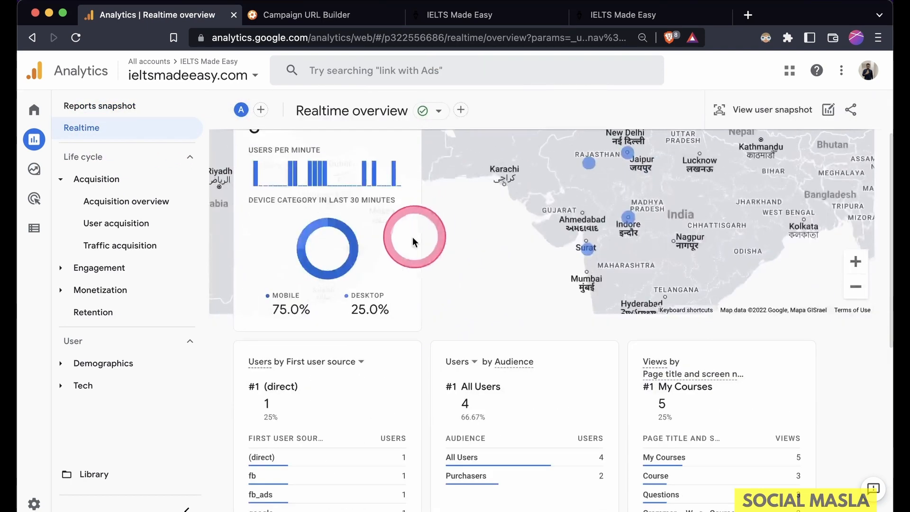
click(360, 262)
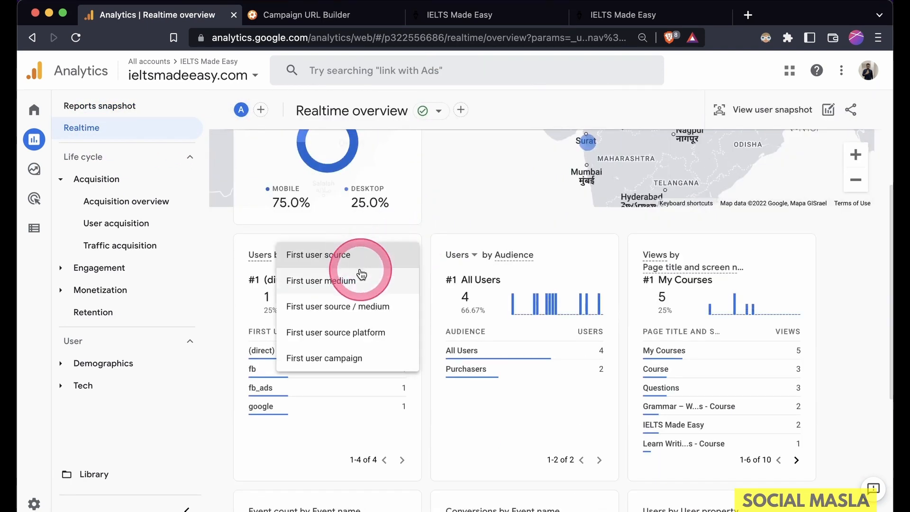
click(358, 358)
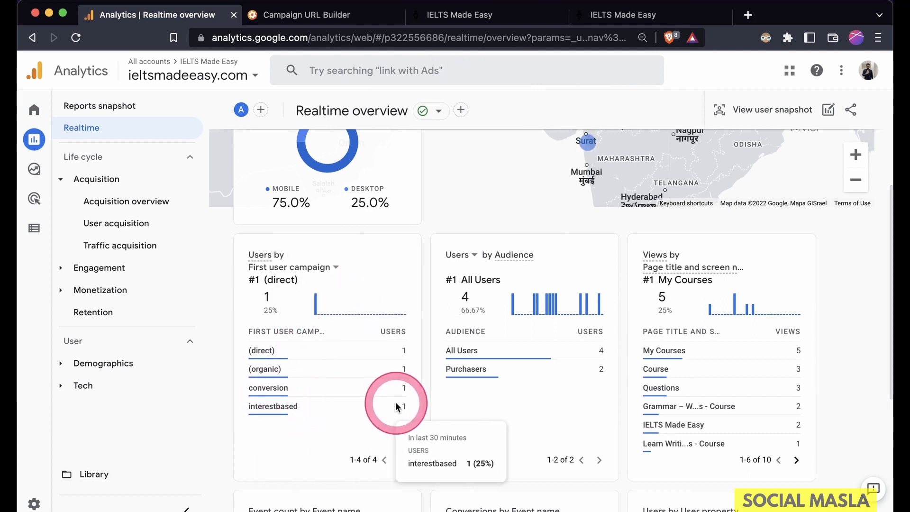
Change the Users card's breakdown to First user source / medium and look for the fb_ads / conversion entry.
drag(407, 397, 306, 251)
click(330, 268)
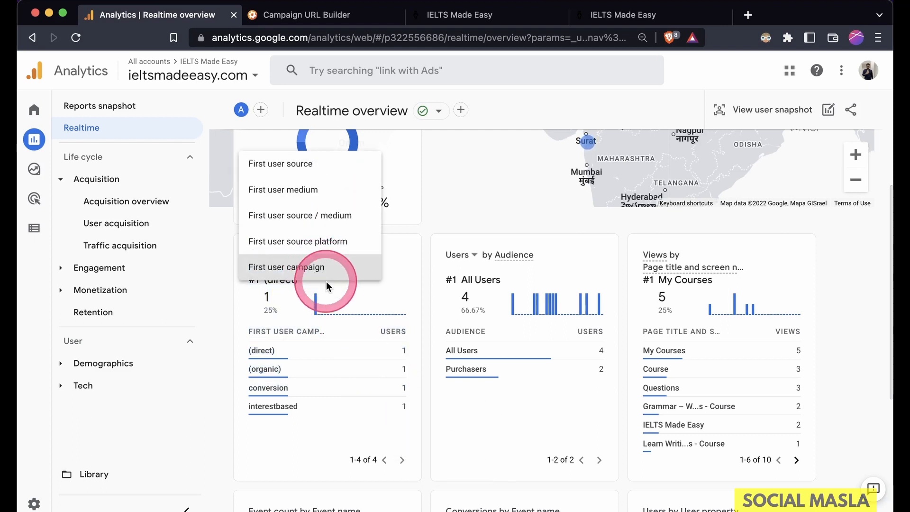
click(327, 216)
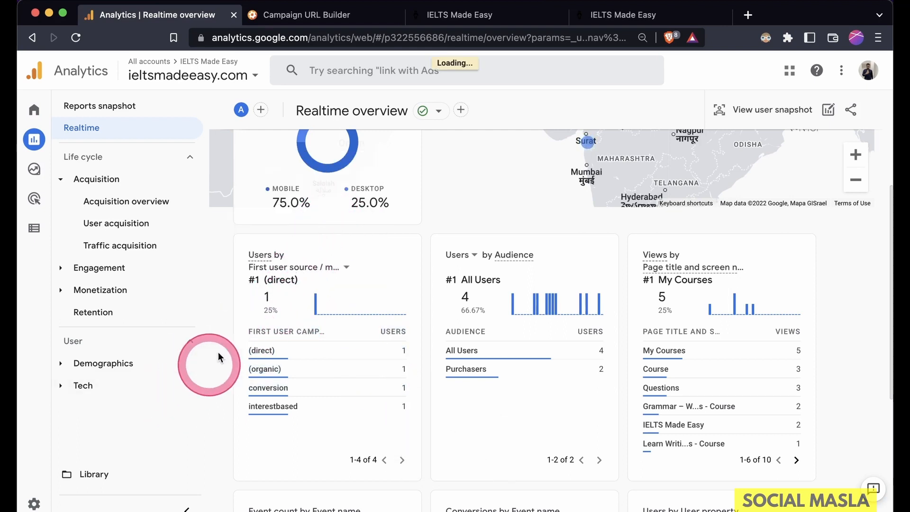
scroll(214, 335, down, 3)
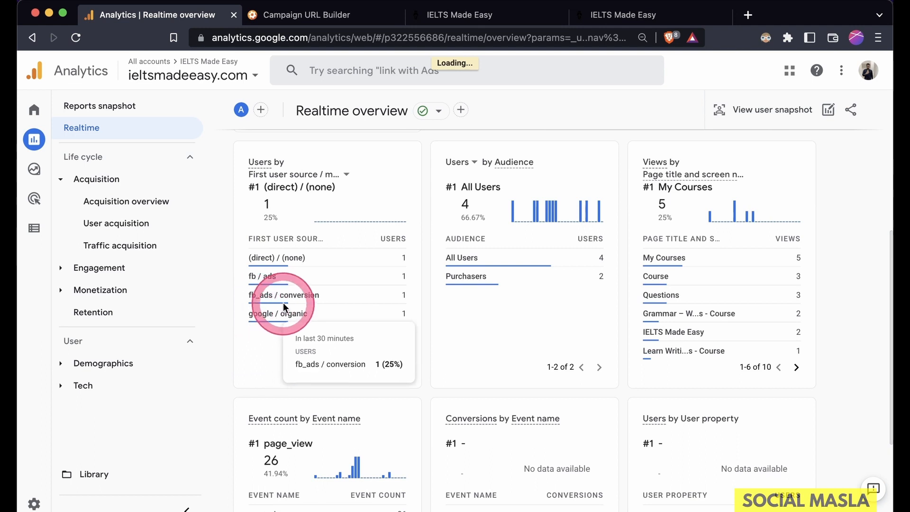
Compare the Users card's fb_ads / conversion entry with the campaign source and campaign medium values in the Campaign URL Builder.
drag(401, 295, 406, 296)
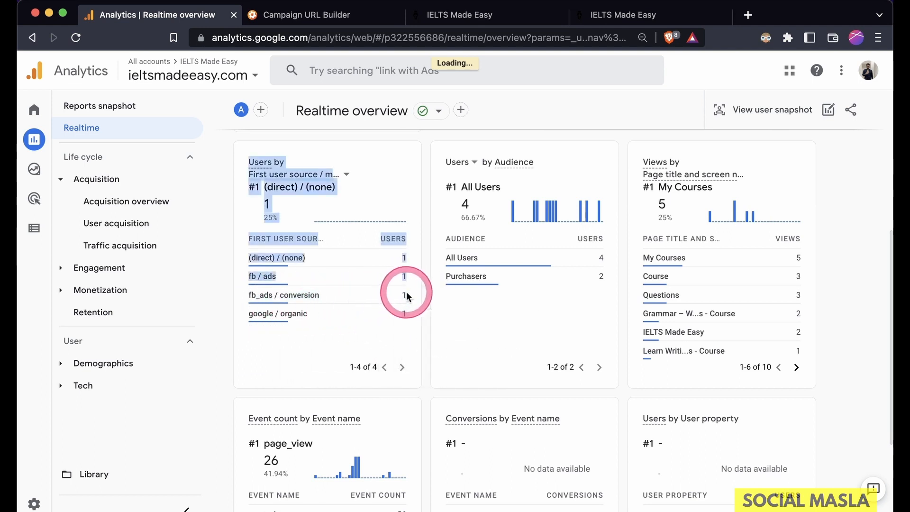
click(407, 297)
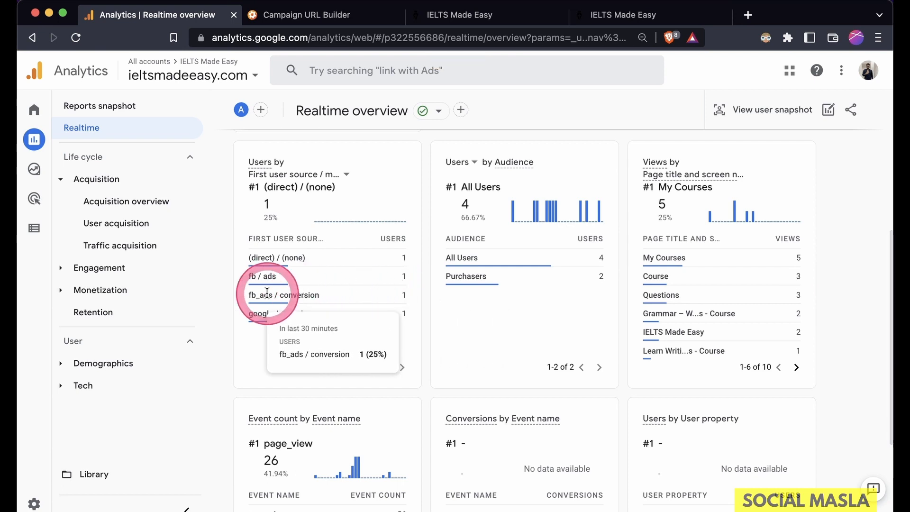
click(322, 15)
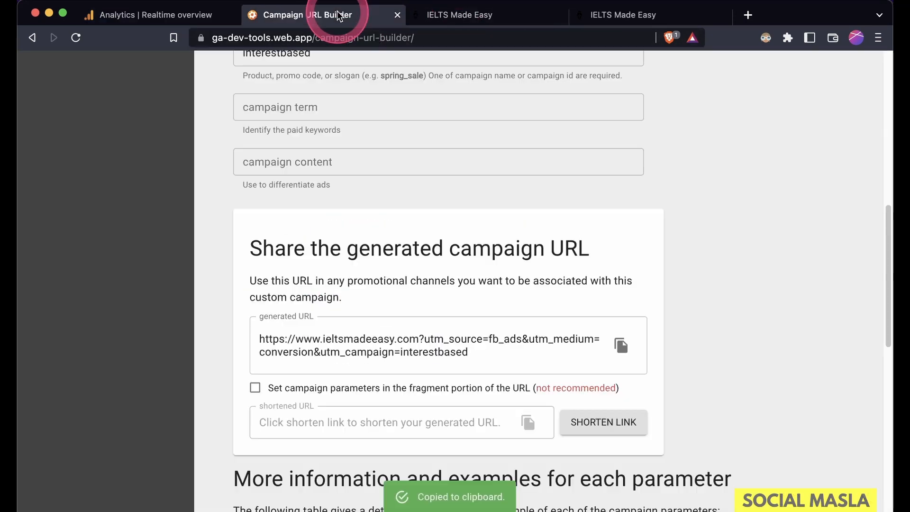
scroll(317, 245, up, 2)
scroll(316, 246, up, 5)
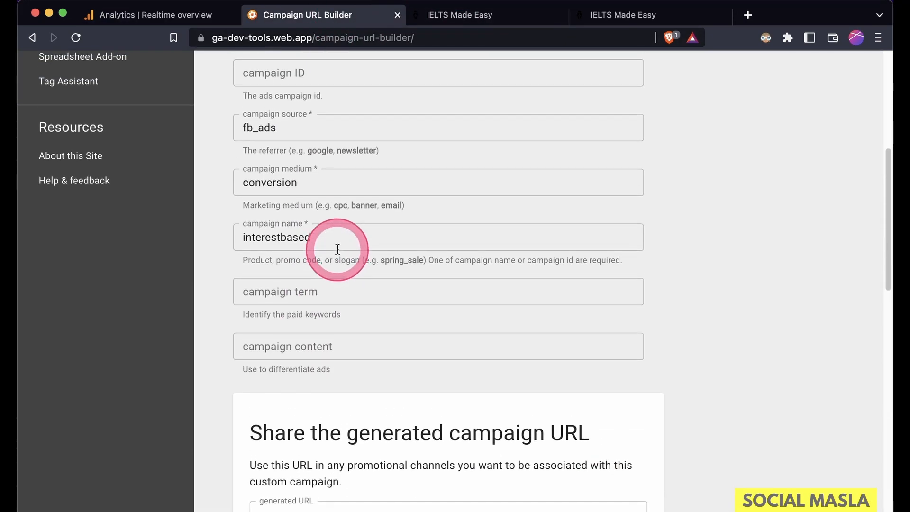
click(304, 148)
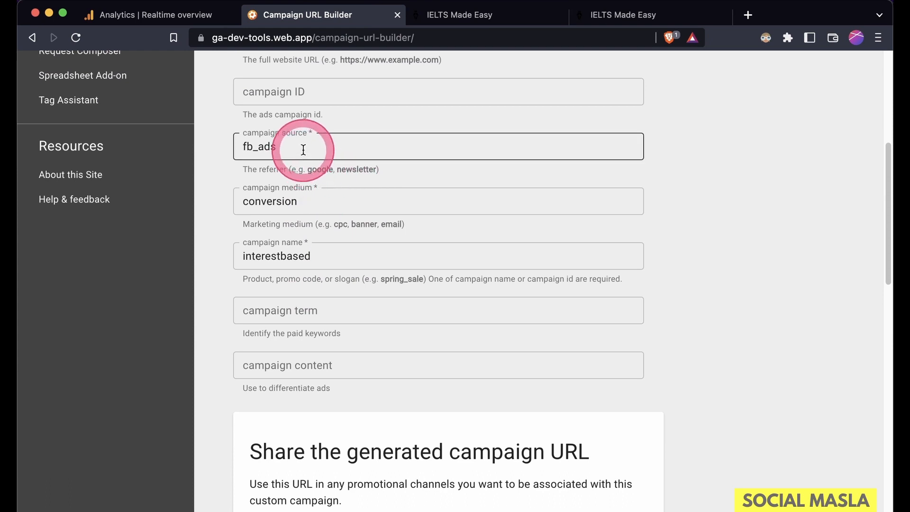
click(316, 212)
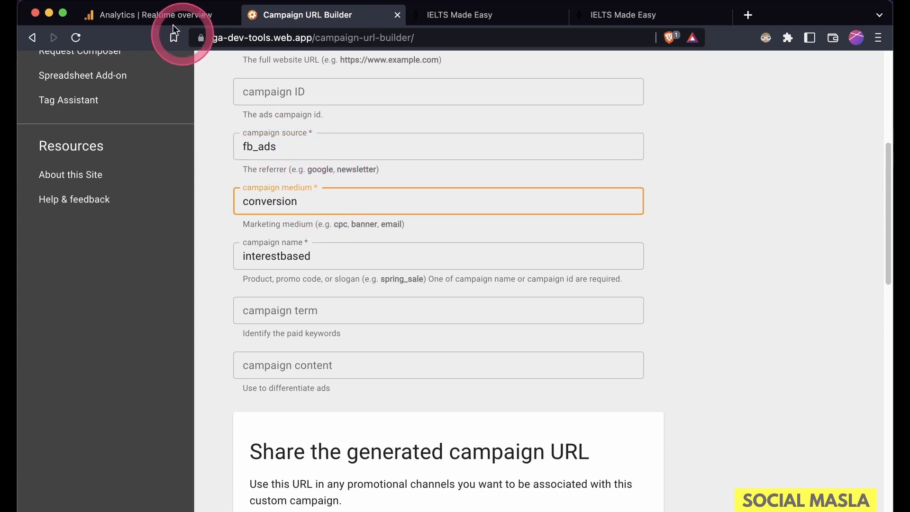
Return to the Google Analytics Realtime report and review the Users card's breakdown options, keeping First user source / medium.
click(138, 8)
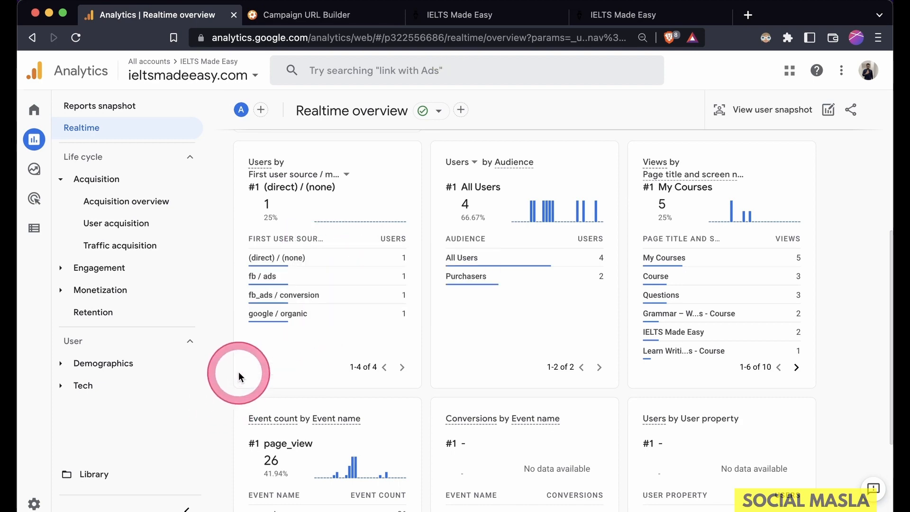
scroll(238, 371, down, 3)
scroll(256, 356, up, 5)
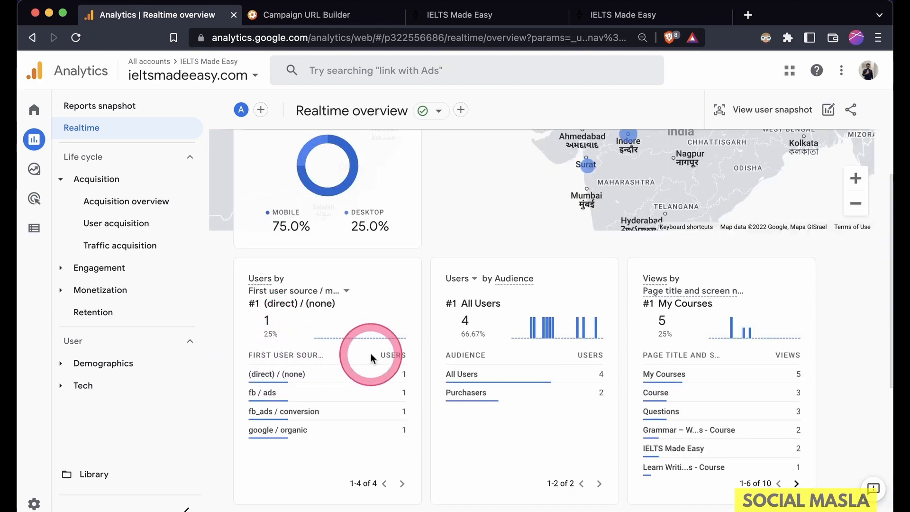
scroll(372, 353, up, 4)
scroll(374, 357, down, 2)
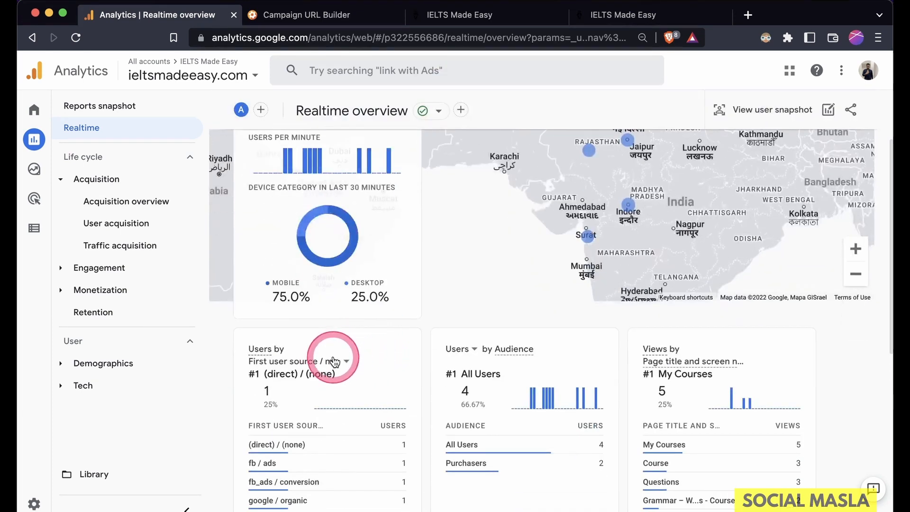
click(345, 362)
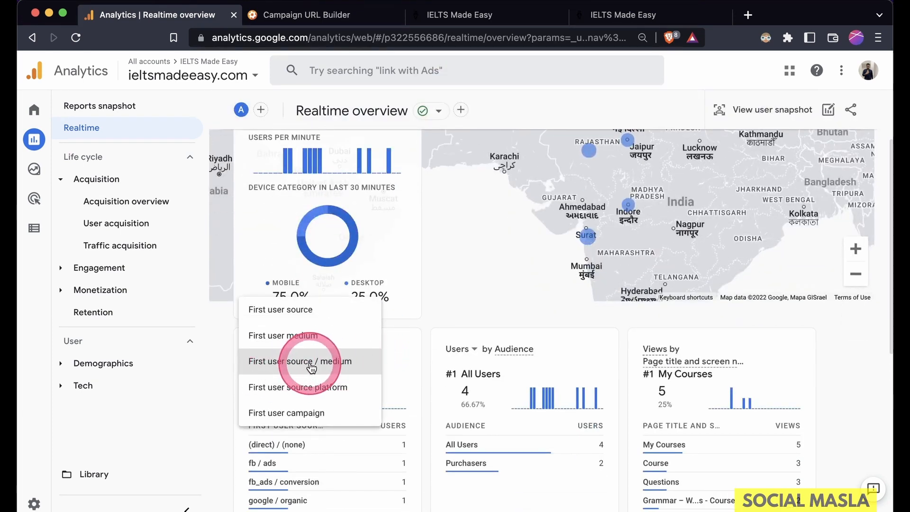
click(343, 361)
scroll(221, 400, down, 2)
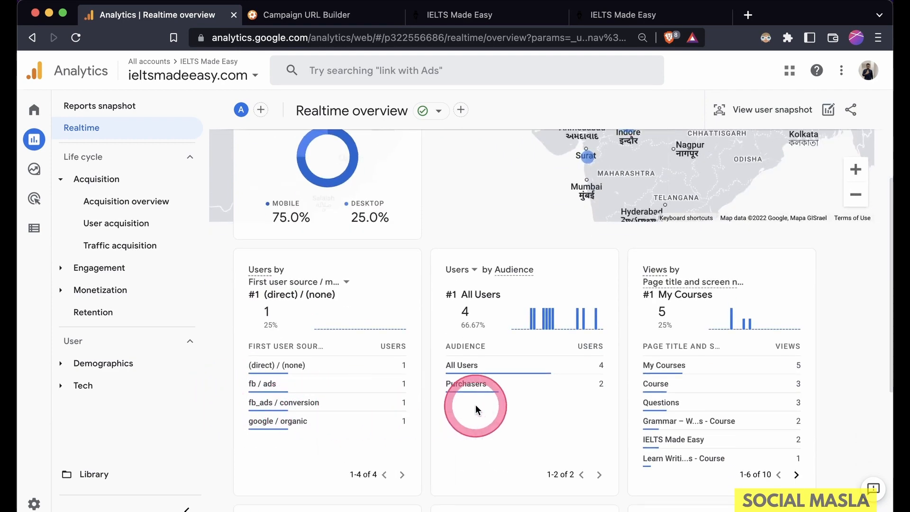
mouse_move(467, 388)
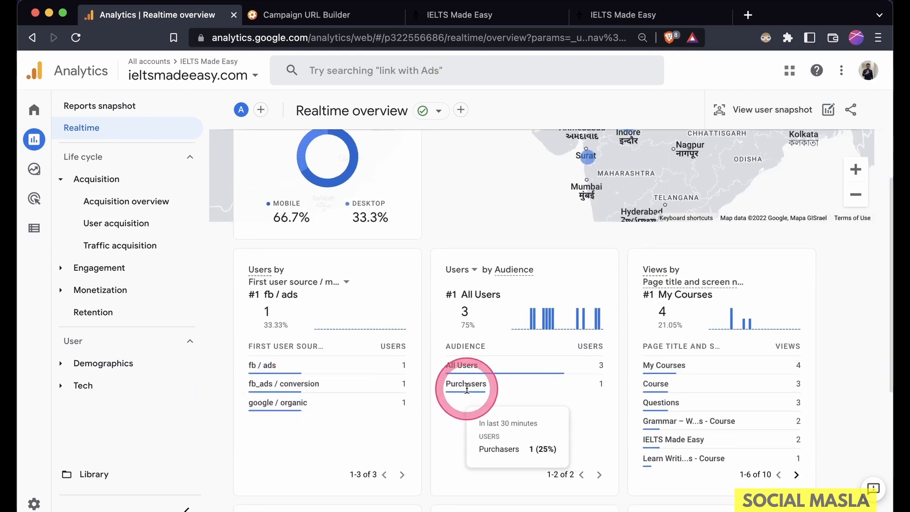
Open the Acquisition overview report and examine its new users, sessions and lifetime value cards.
click(301, 5)
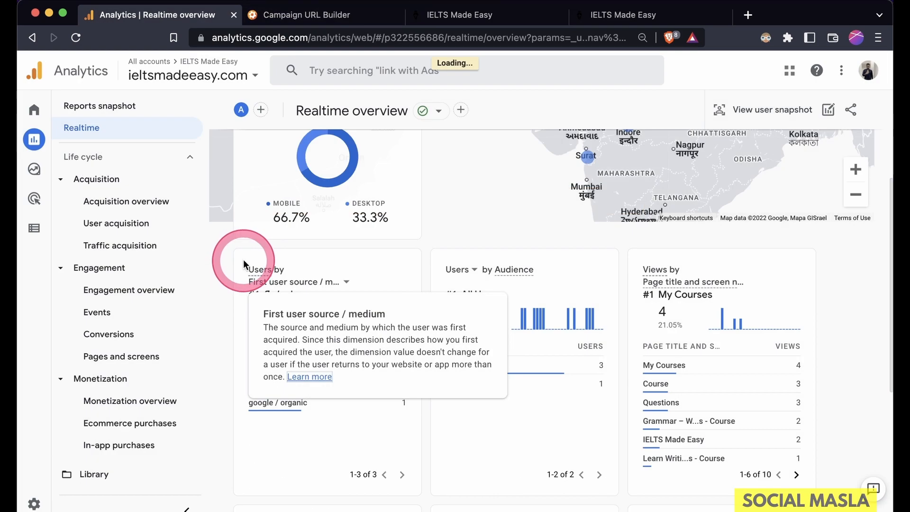
click(246, 260)
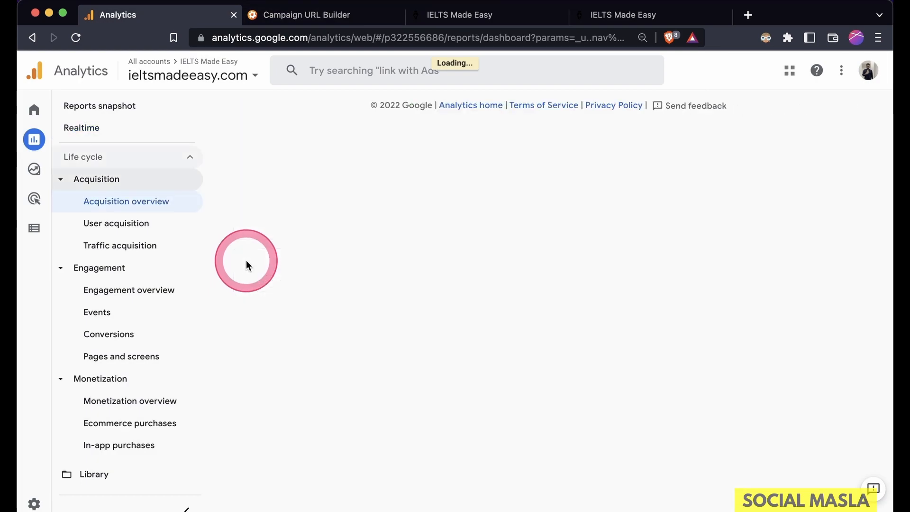
mouse_move(324, 291)
scroll(324, 291, down, 6)
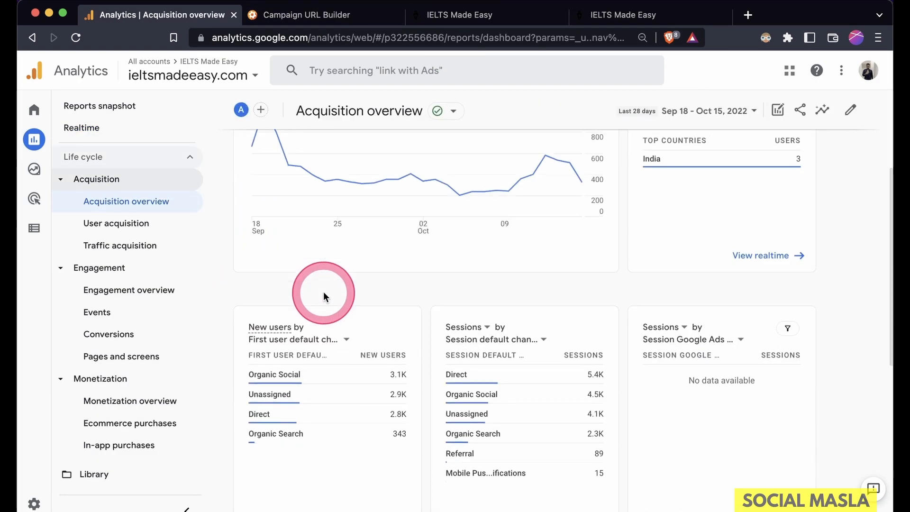
scroll(317, 291, down, 4)
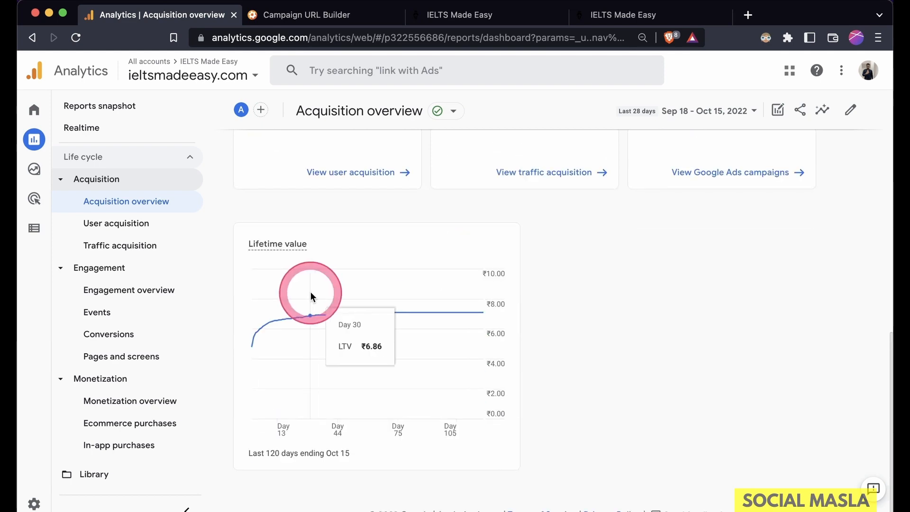
scroll(308, 292, up, 9)
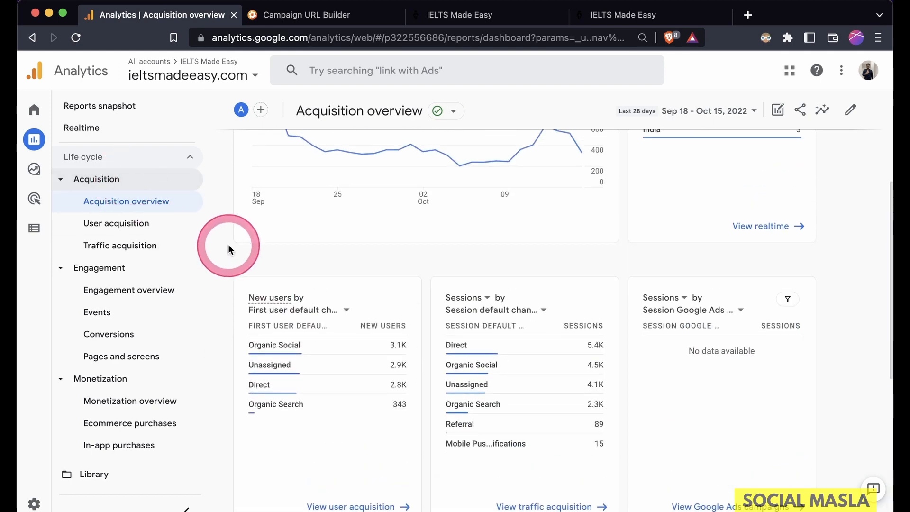
scroll(332, 298, down, 3)
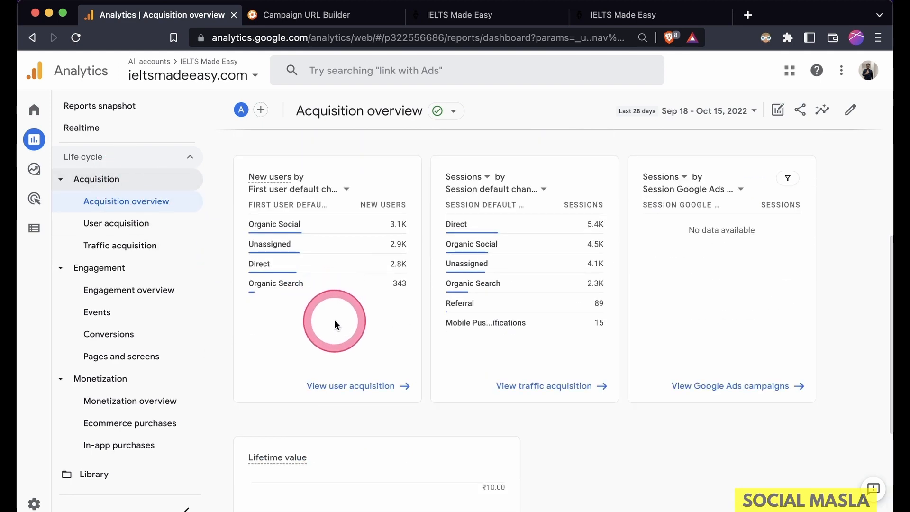
scroll(334, 323, down, 5)
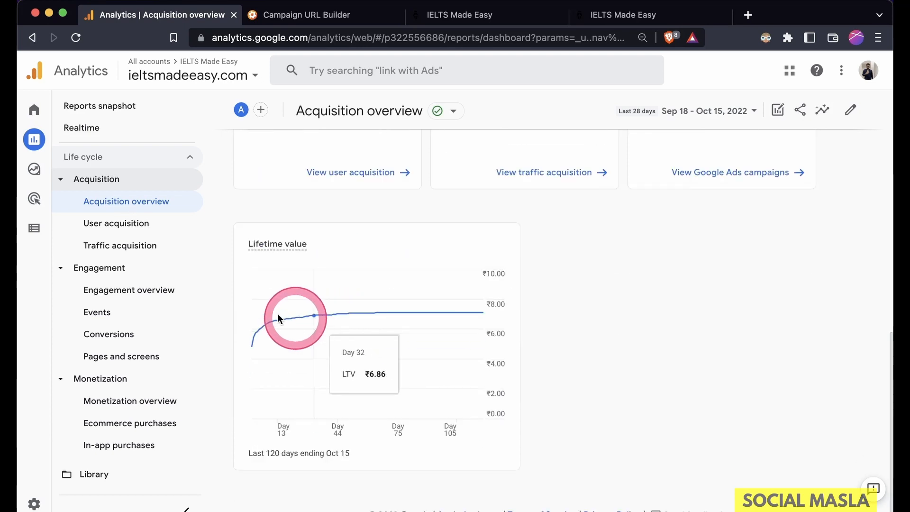
Open the User acquisition report and frame its table by First user default channel grouping.
click(135, 227)
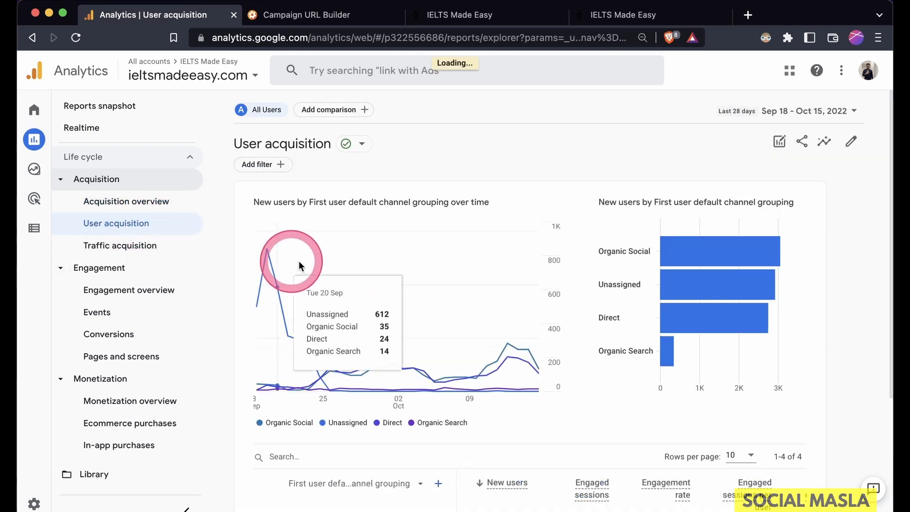
scroll(300, 265, down, 5)
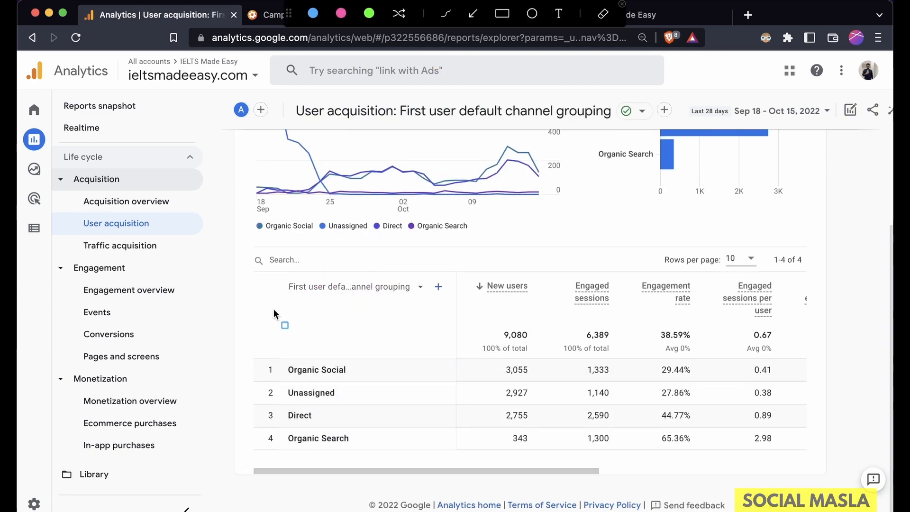
mouse_move(253, 321)
mouse_down()
mouse_move(841, 510)
mouse_move(807, 433)
mouse_move(803, 453)
mouse_up()
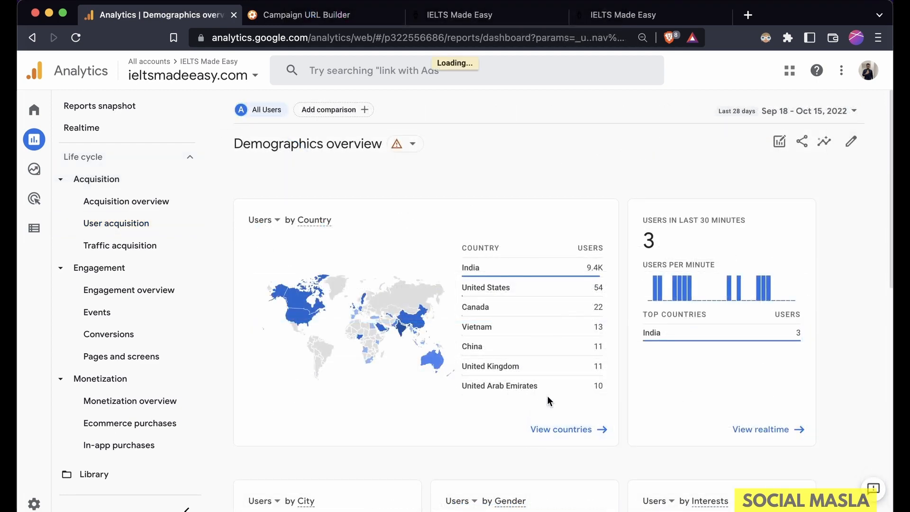
Open the Demographic details report by Country and check which secondary dimensions its table offers.
click(507, 347)
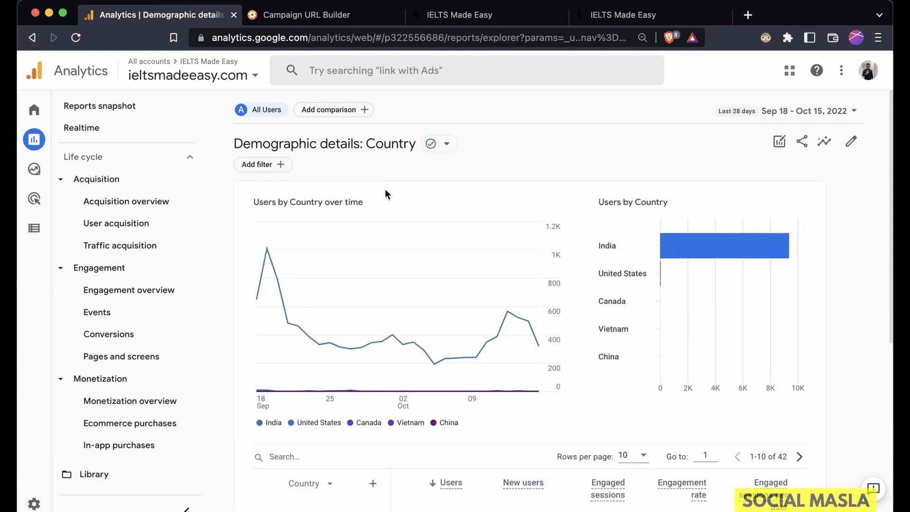
scroll(385, 188, down, 5)
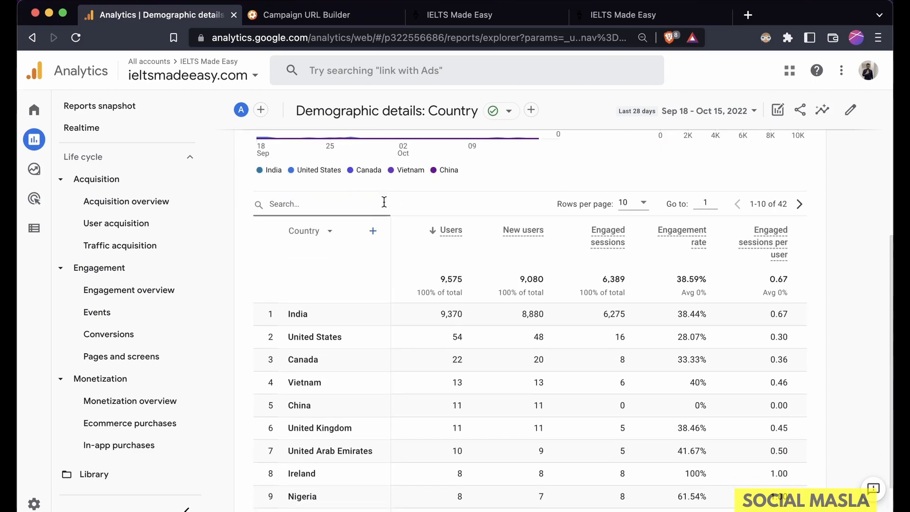
click(373, 231)
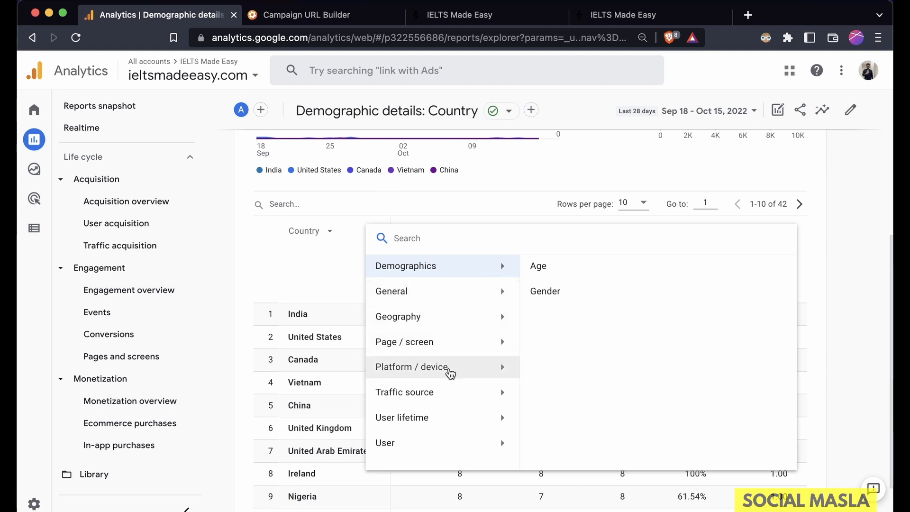
click(436, 201)
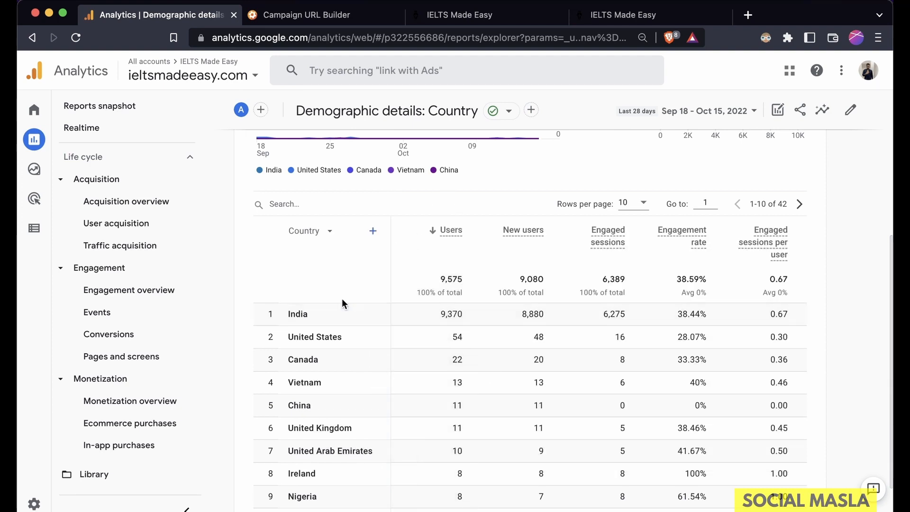
Add First user source / medium as the Country table's secondary dimension and sort by New users to find India's fb_ads / conversion row.
click(373, 231)
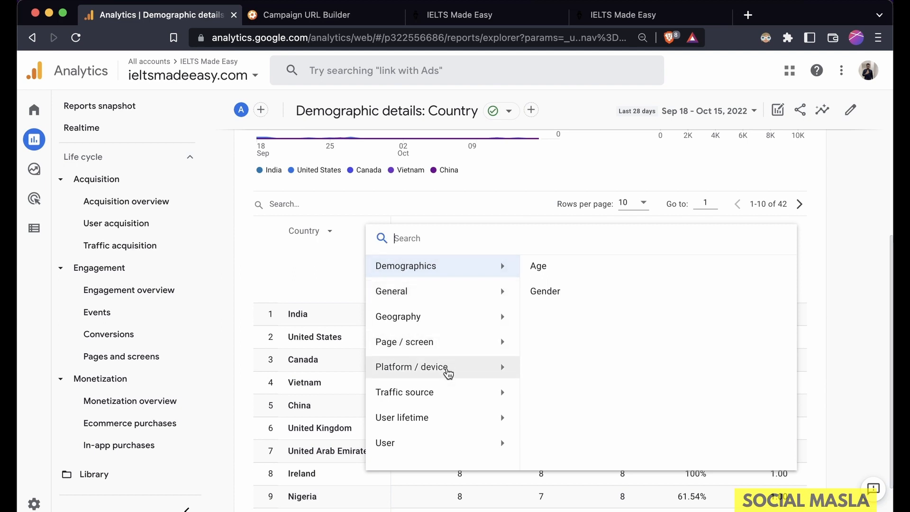
click(451, 392)
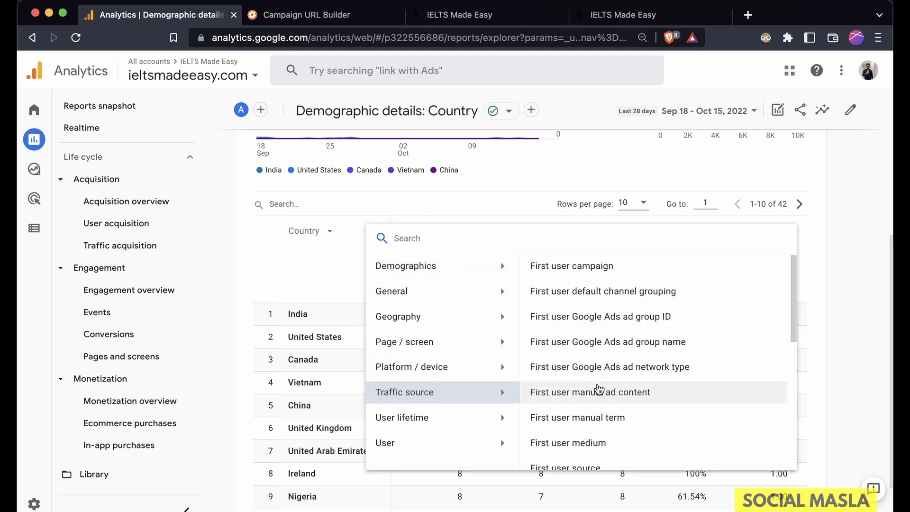
scroll(598, 392, down, 3)
click(596, 392)
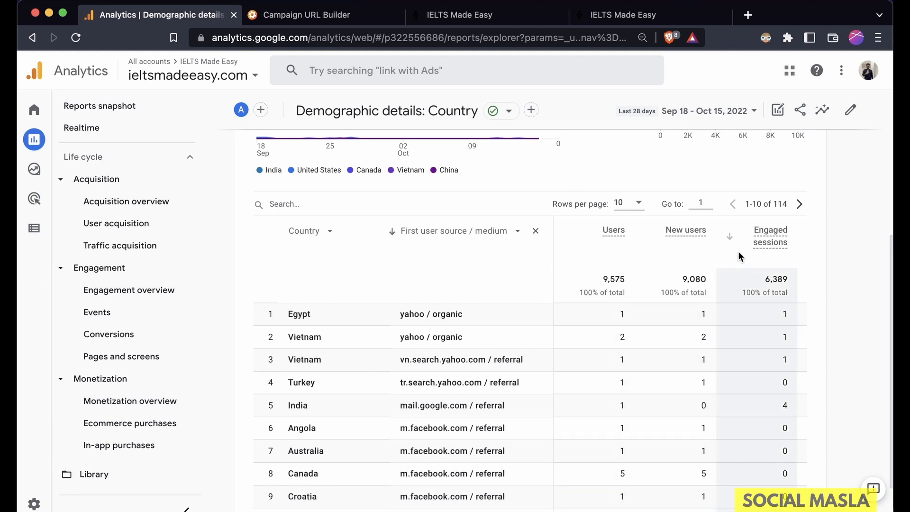
click(667, 253)
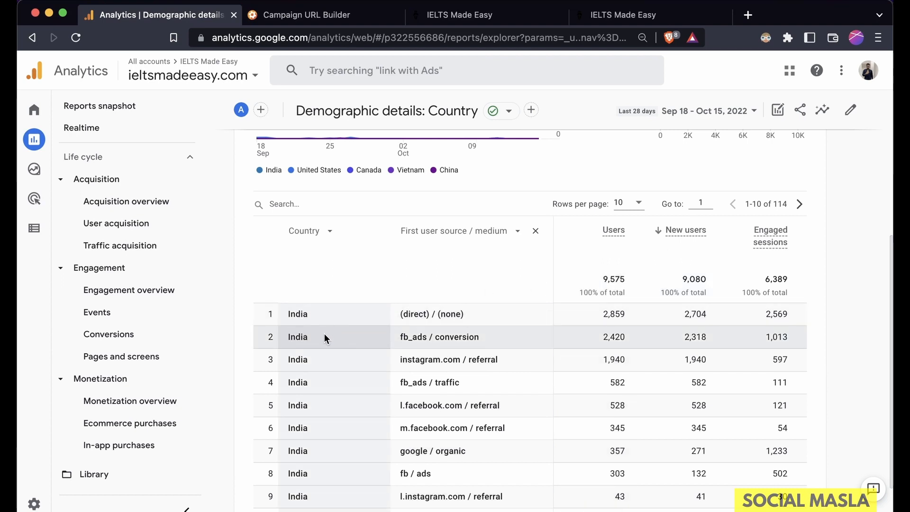
drag(401, 337, 465, 338)
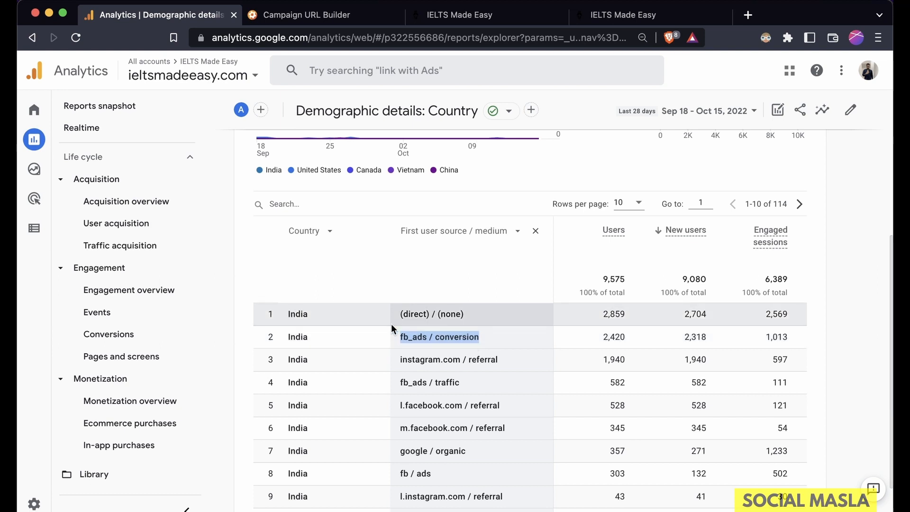
Change the demographic table's primary dimension to City and add First user source / medium as its secondary dimension.
click(332, 233)
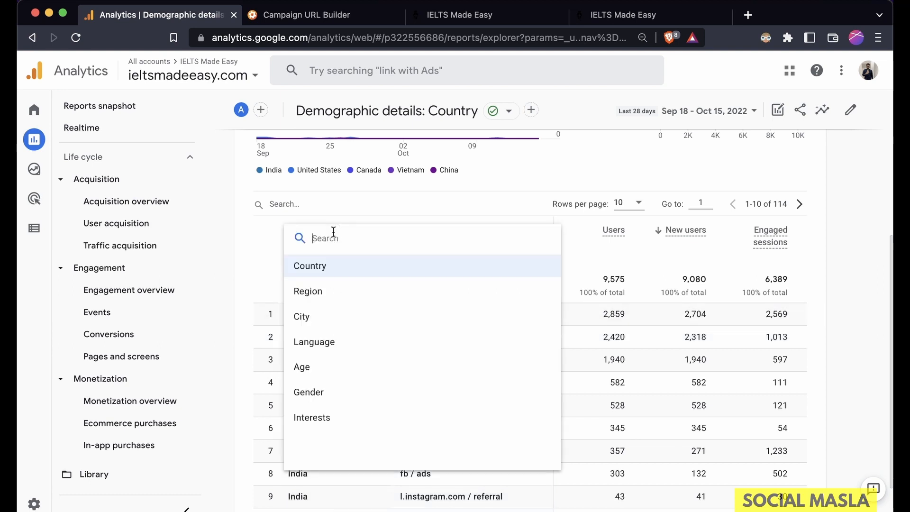
click(329, 318)
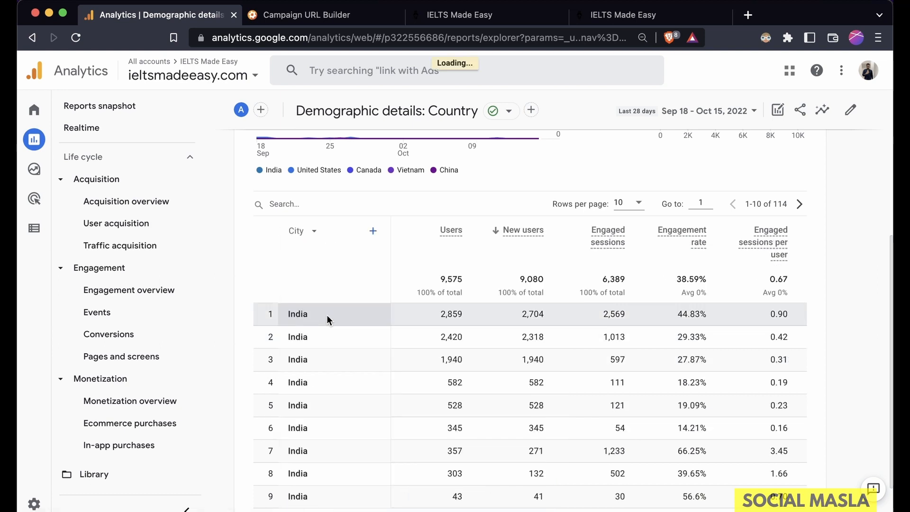
click(373, 232)
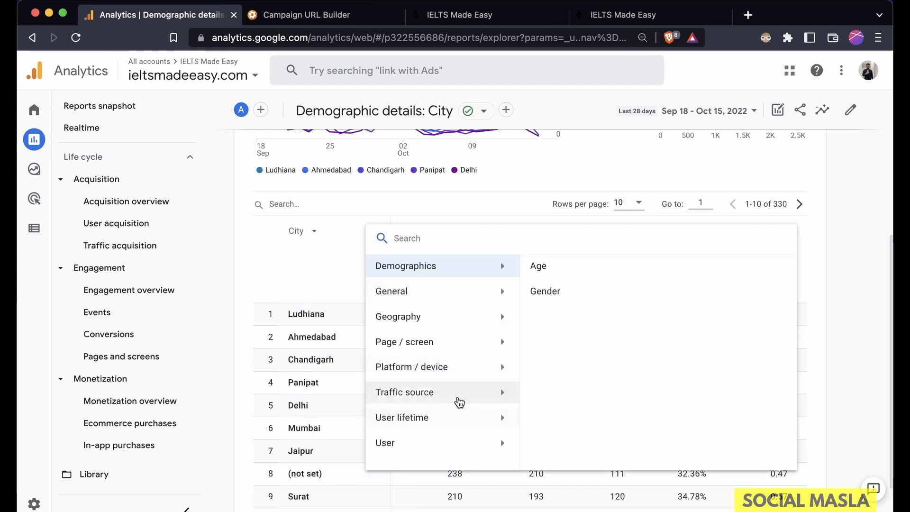
click(459, 399)
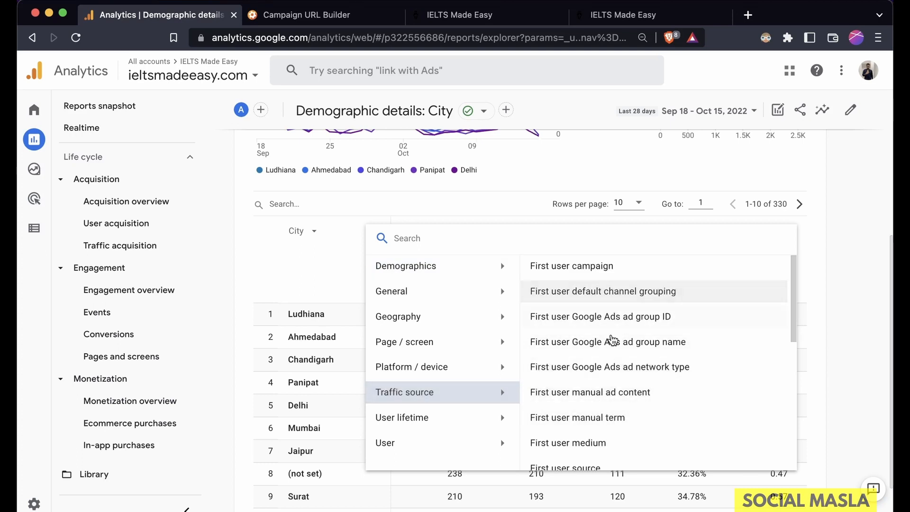
scroll(613, 367, down, 2)
scroll(613, 366, down, 3)
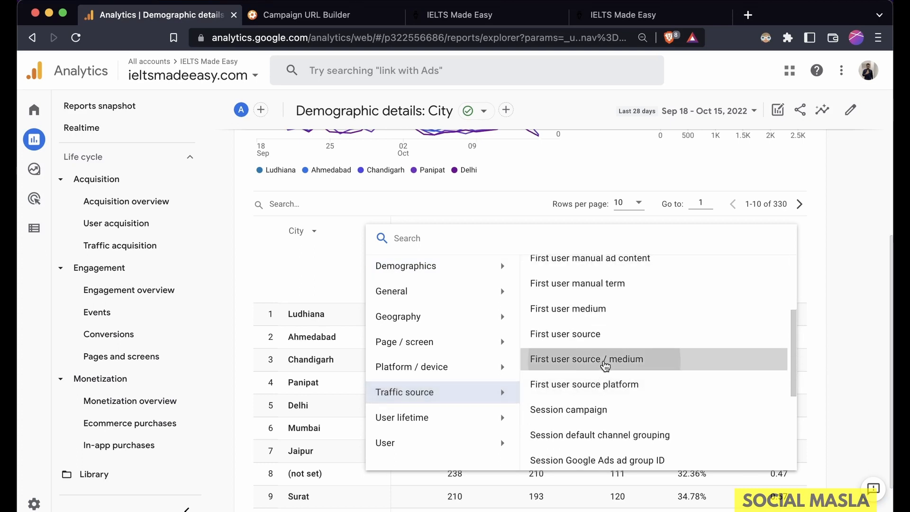
click(588, 358)
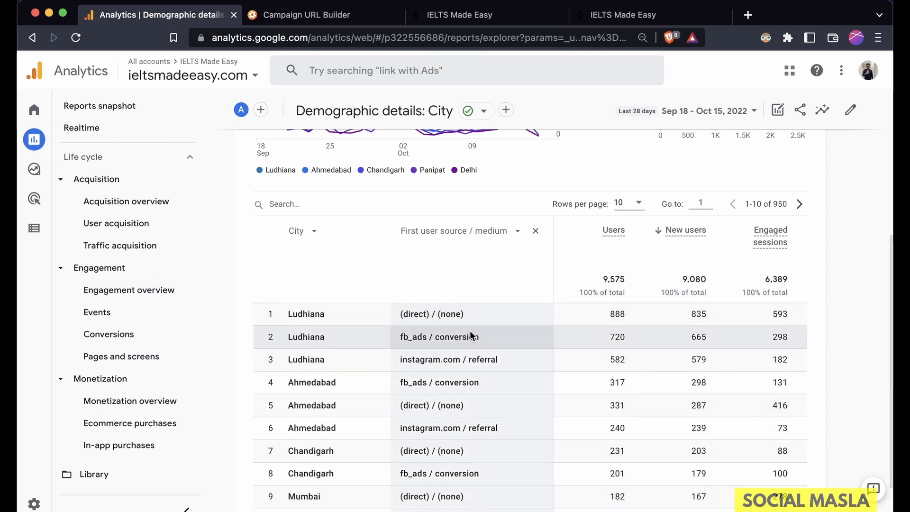
scroll(470, 335, down, 1)
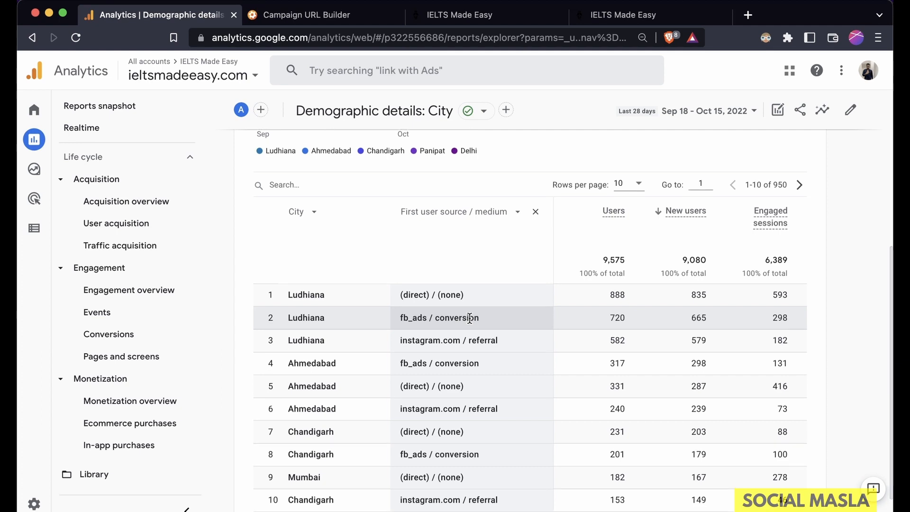
scroll(424, 326, down, 2)
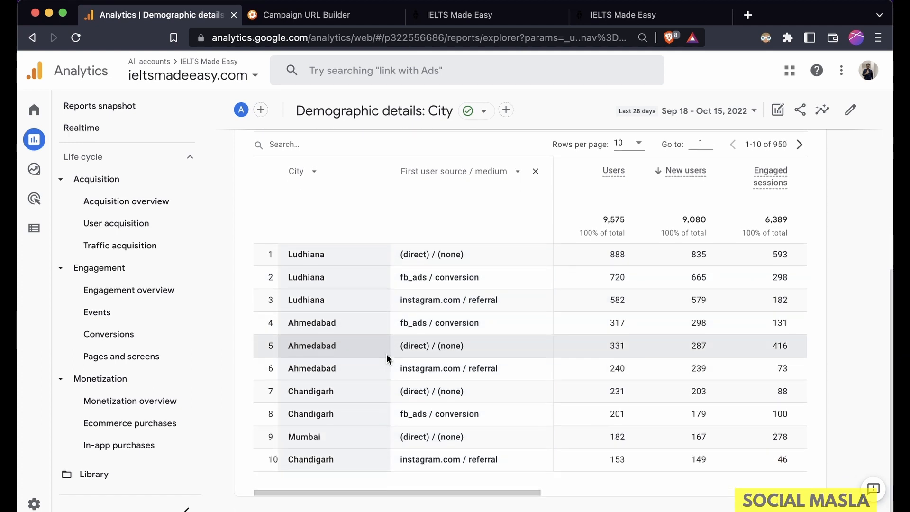
scroll(386, 354, up, 1)
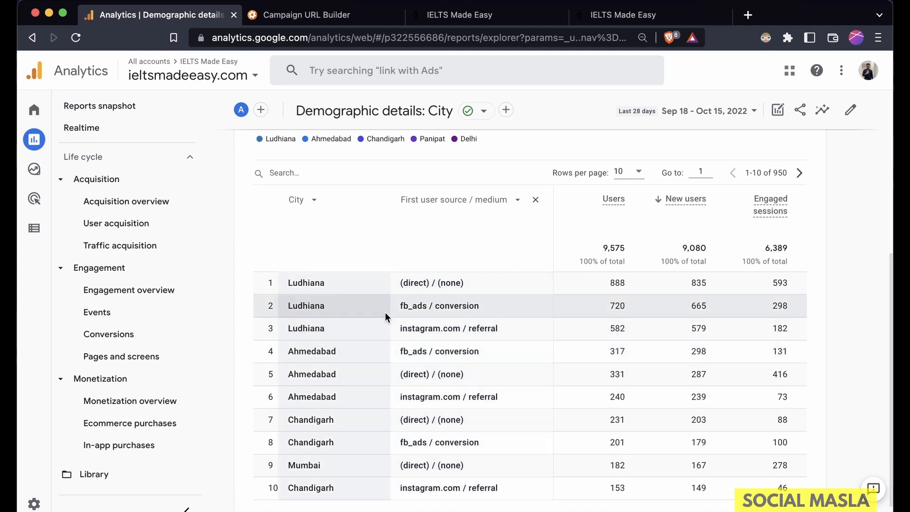
Start a report filter with a condition including First user source / medium equal to fb_ads / conversion.
scroll(385, 311, up, 8)
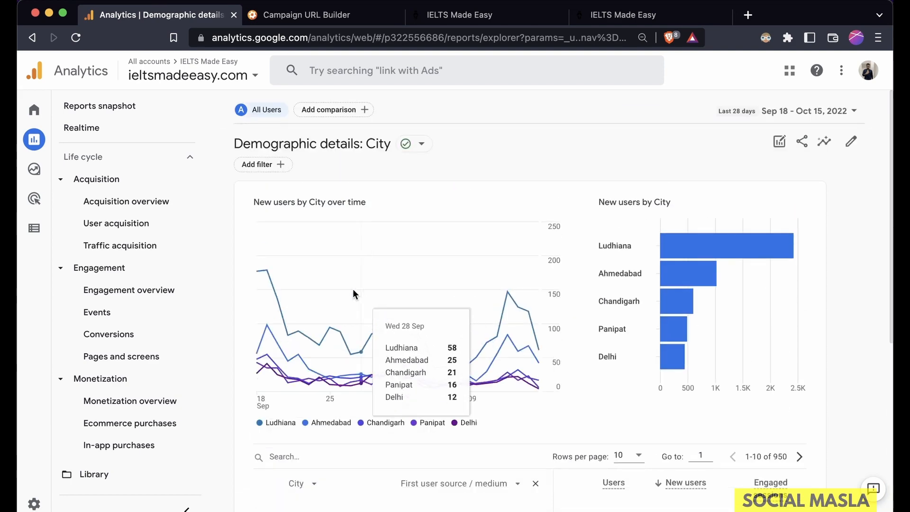
click(260, 172)
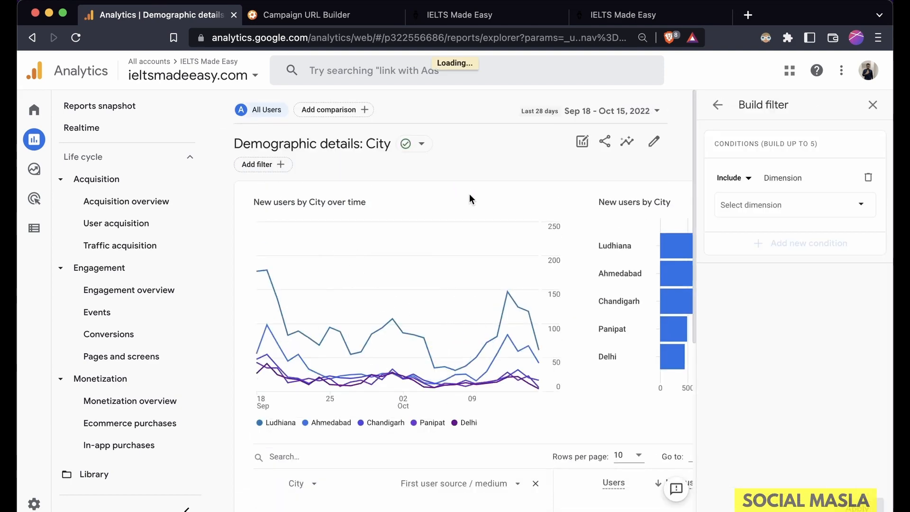
click(781, 207)
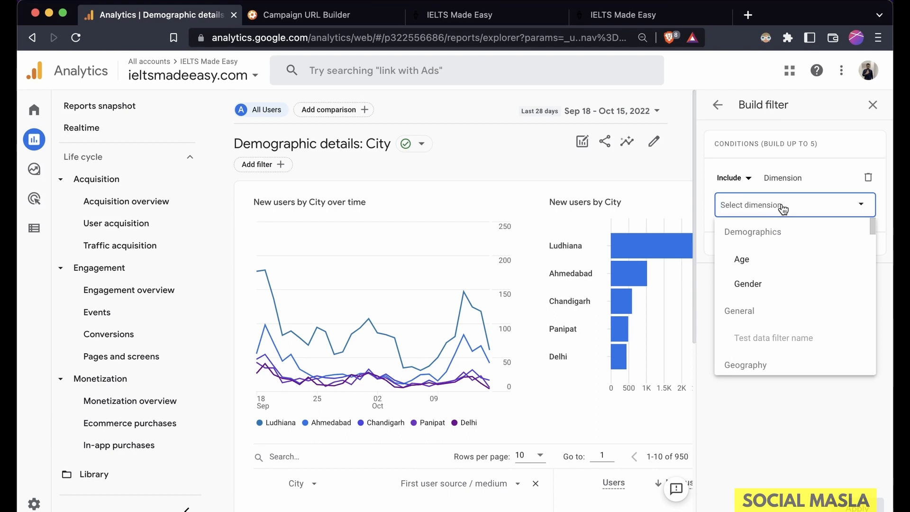
click(766, 284)
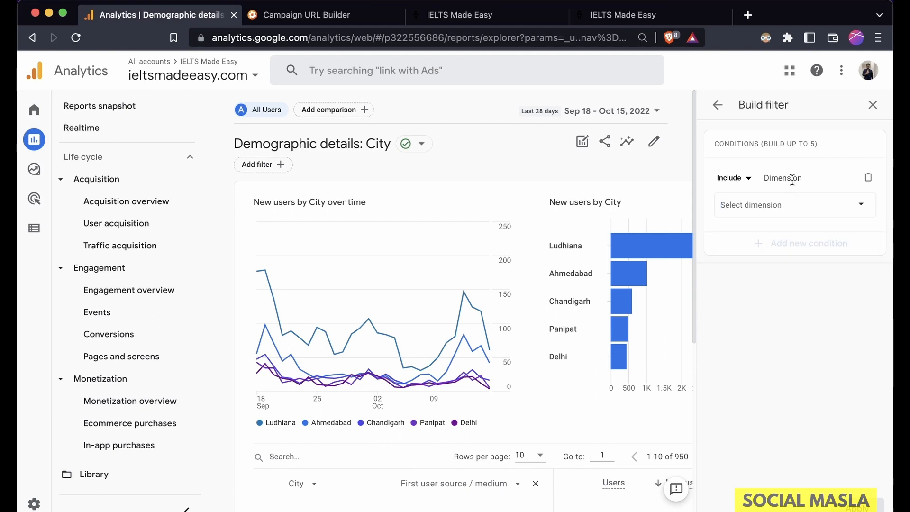
click(783, 205)
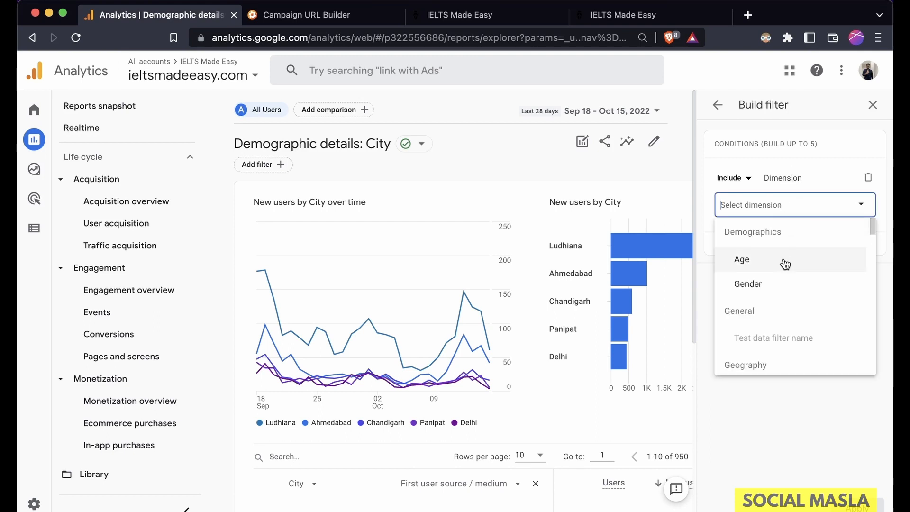
text(source)
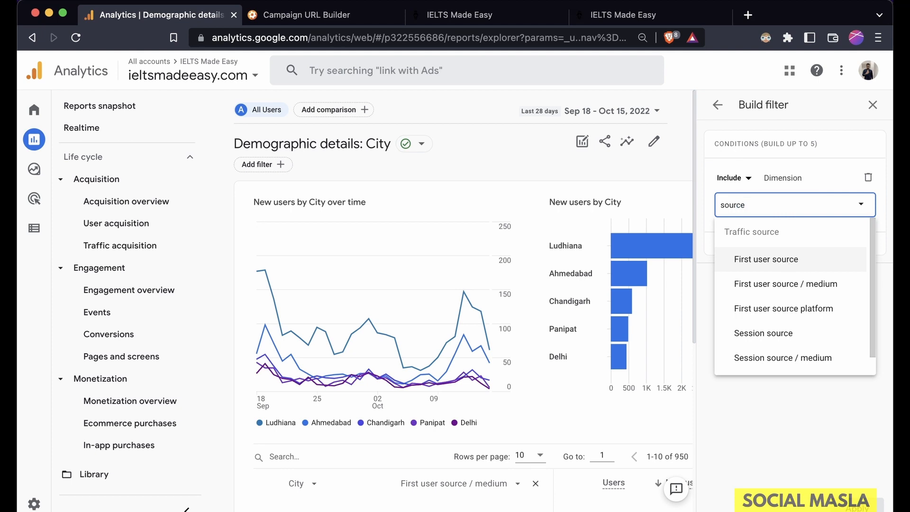
click(809, 284)
click(793, 253)
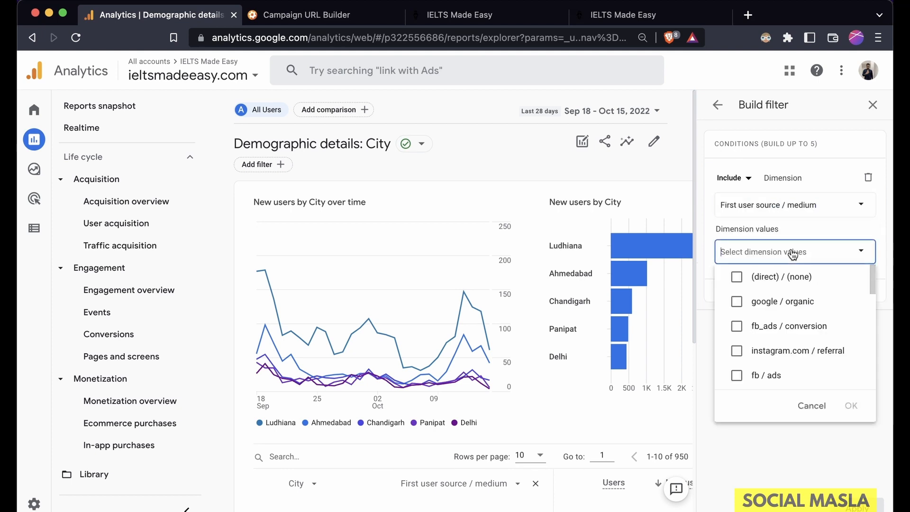
text(fb)
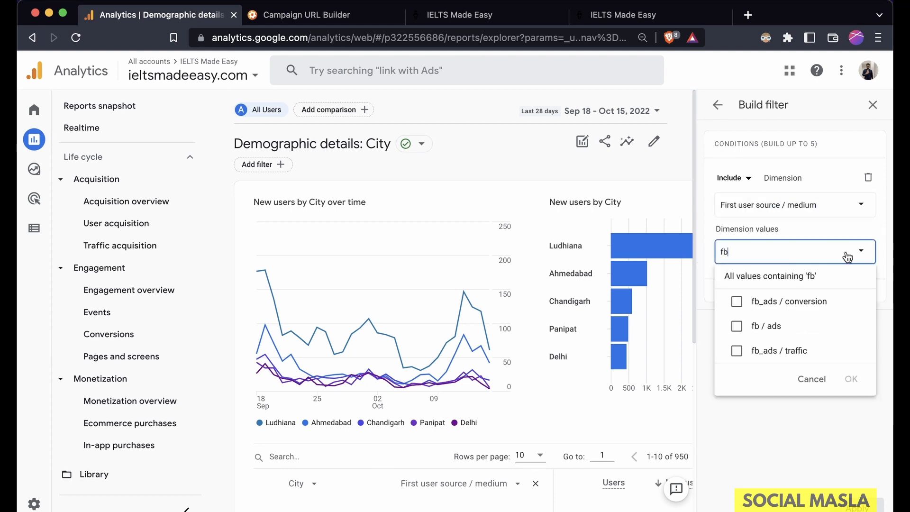
click(833, 300)
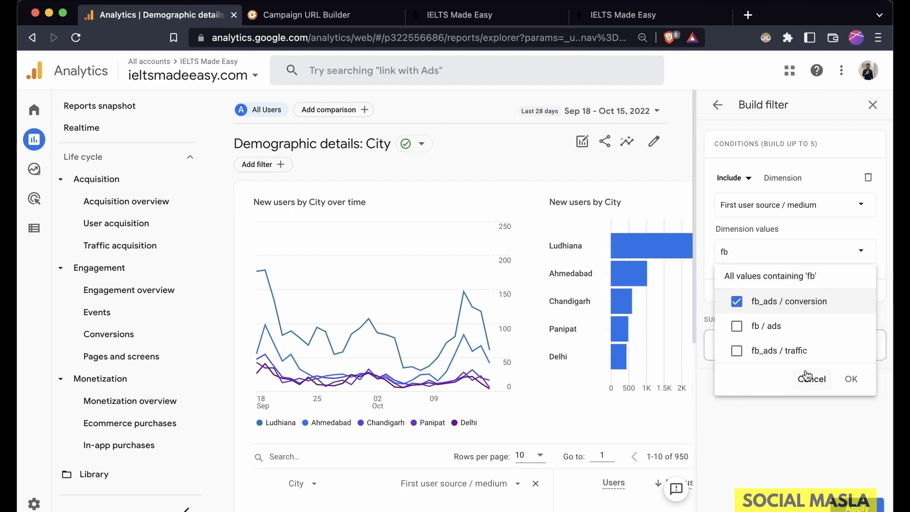
click(852, 379)
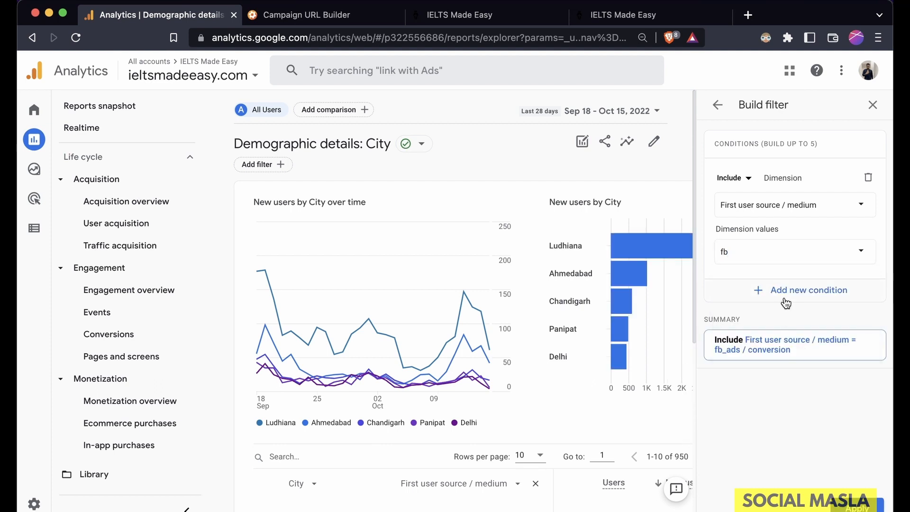
Add a second filter condition including First user campaign equal to interestbased, and apply the filter to the City report.
click(786, 300)
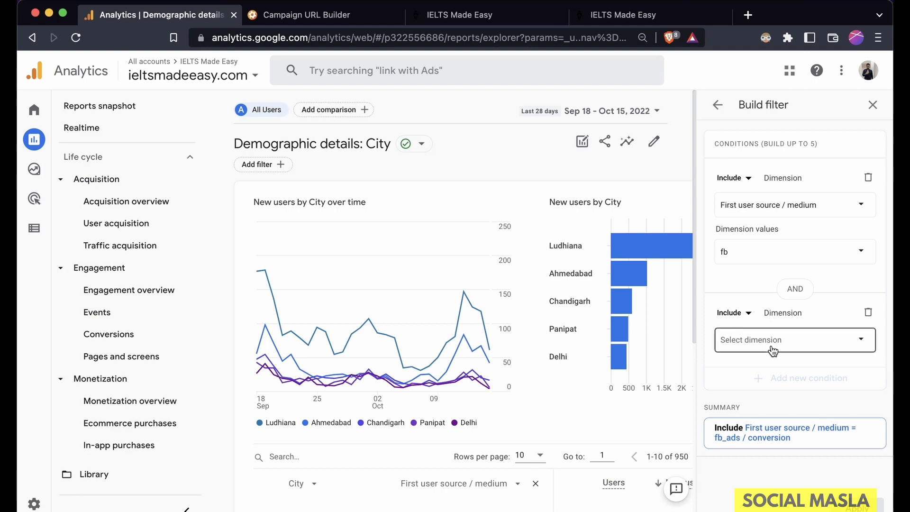
click(773, 351)
text(cam)
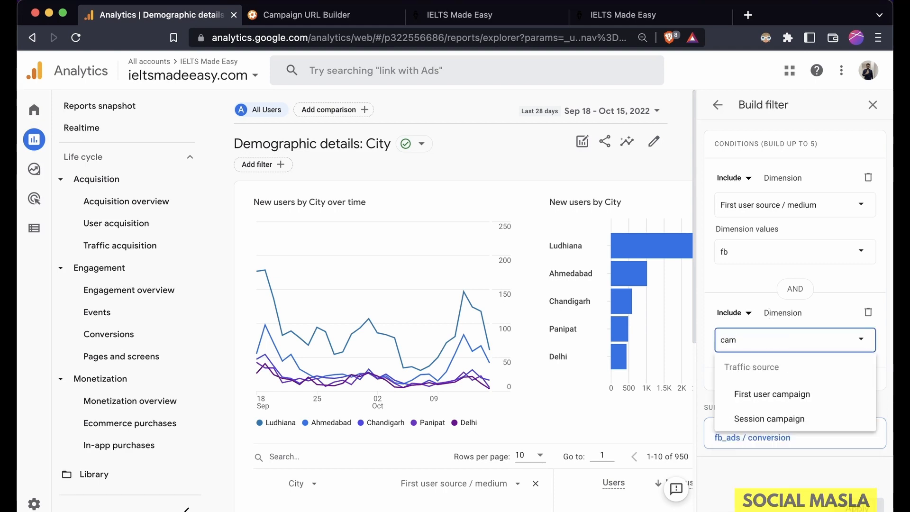
click(856, 397)
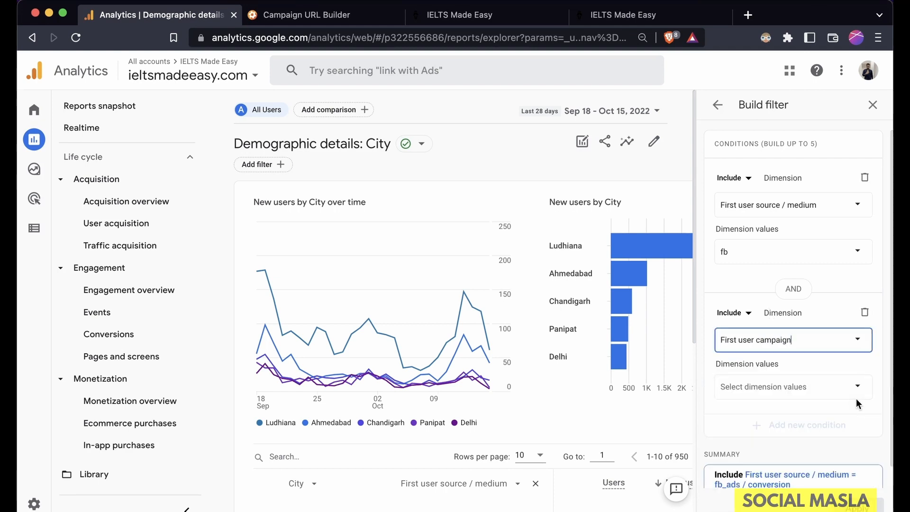
click(815, 387)
text(inter)
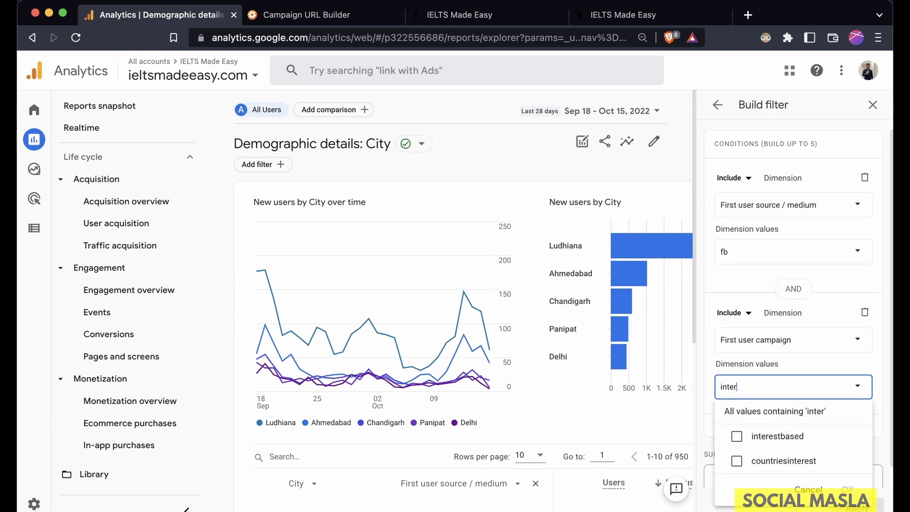
click(782, 435)
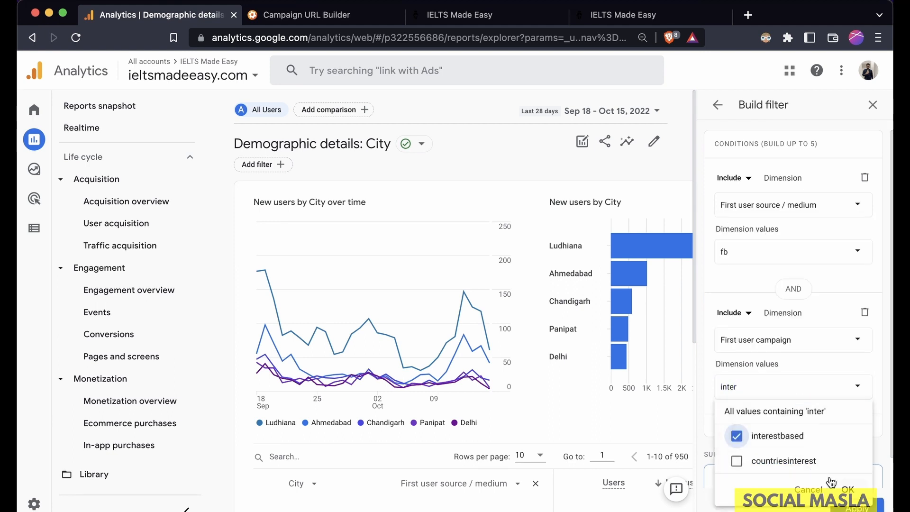
click(847, 489)
click(854, 506)
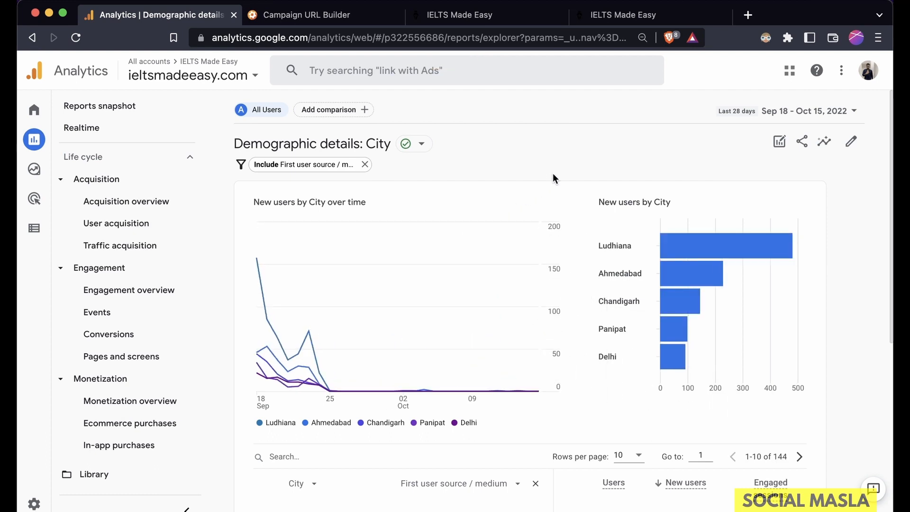
Examine the filtered City report's new-user chart and its table, including the columns beyond Engaged sessions.
mouse_move(278, 278)
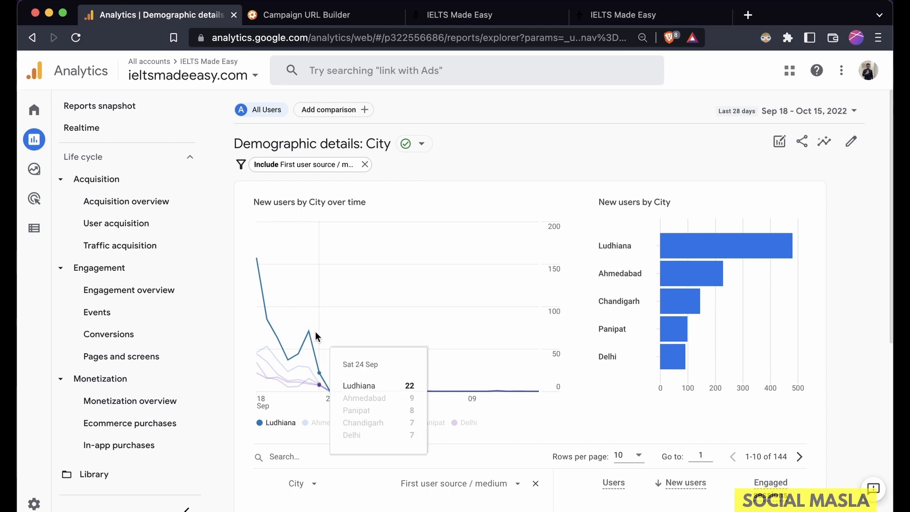
scroll(365, 305, down, 6)
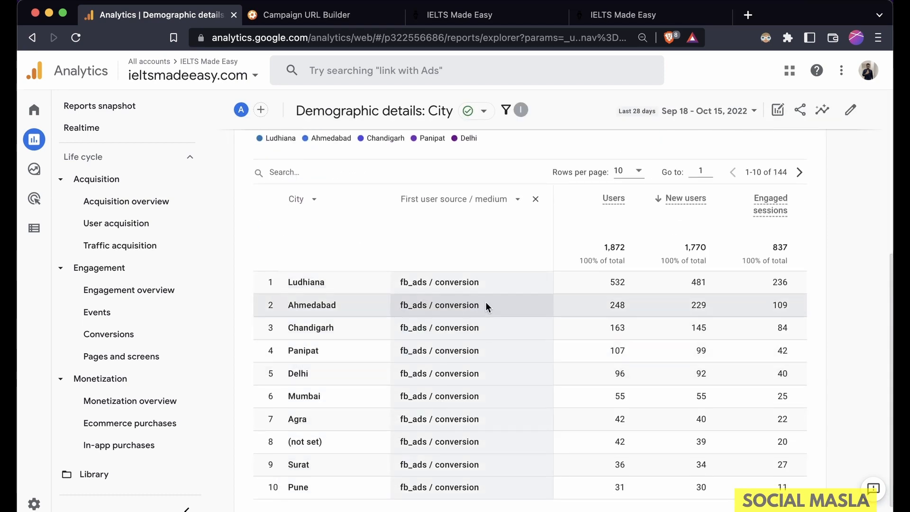
scroll(486, 308, down, 1)
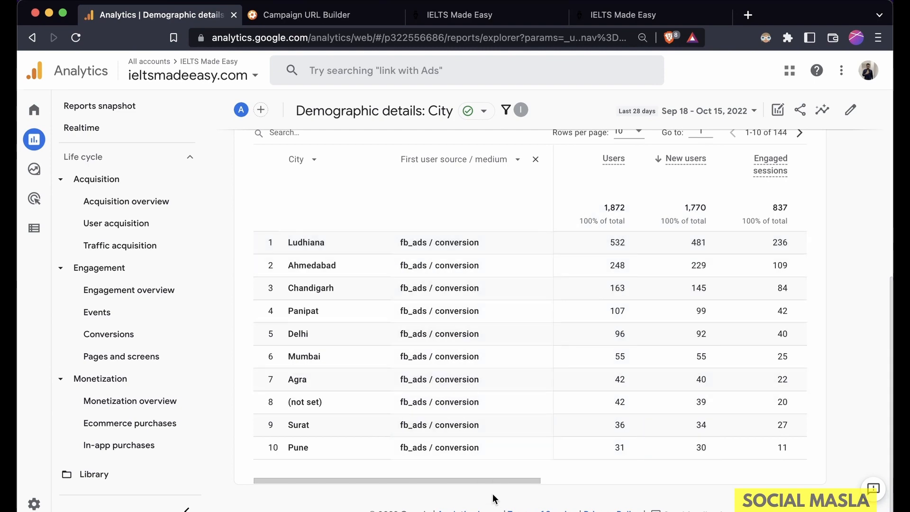
drag(494, 481, 767, 482)
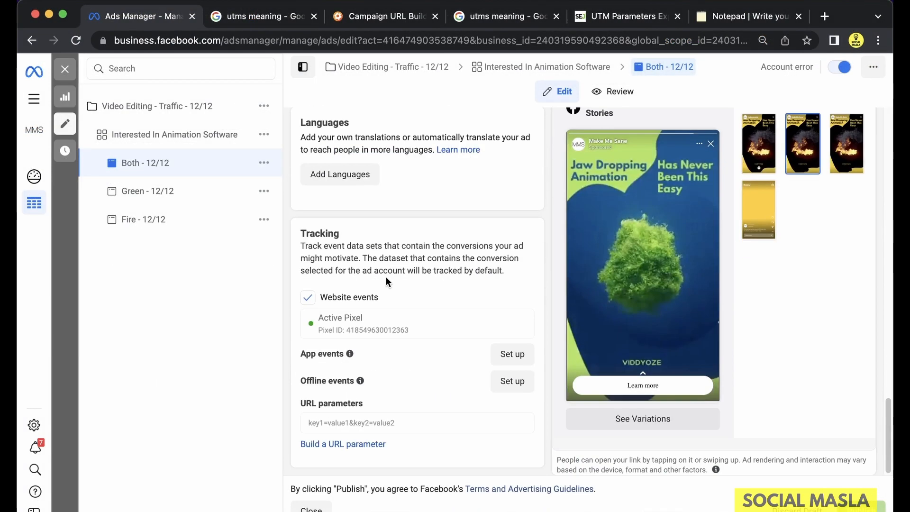
Start building URL parameters in the Both - 12/12 ad's tracking settings, with fb_ads as the campaign source.
scroll(386, 277, up, 6)
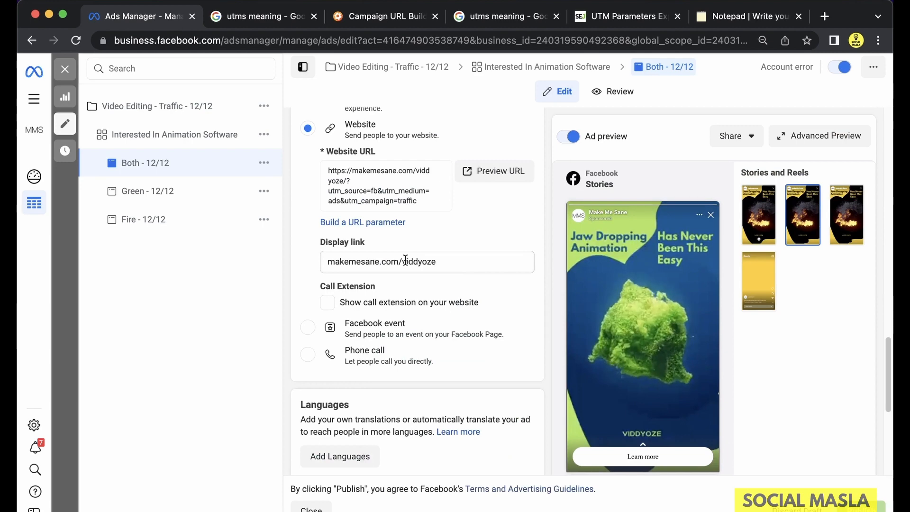
scroll(405, 256, down, 6)
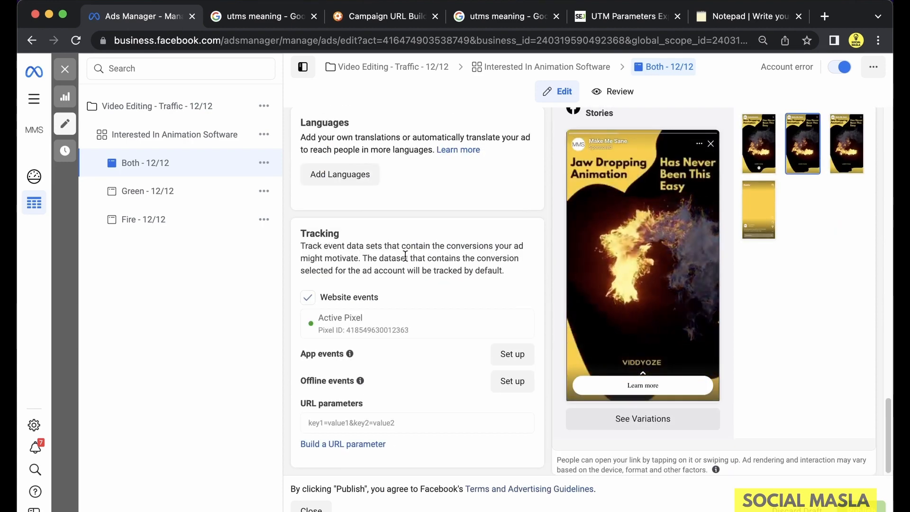
mouse_move(363, 381)
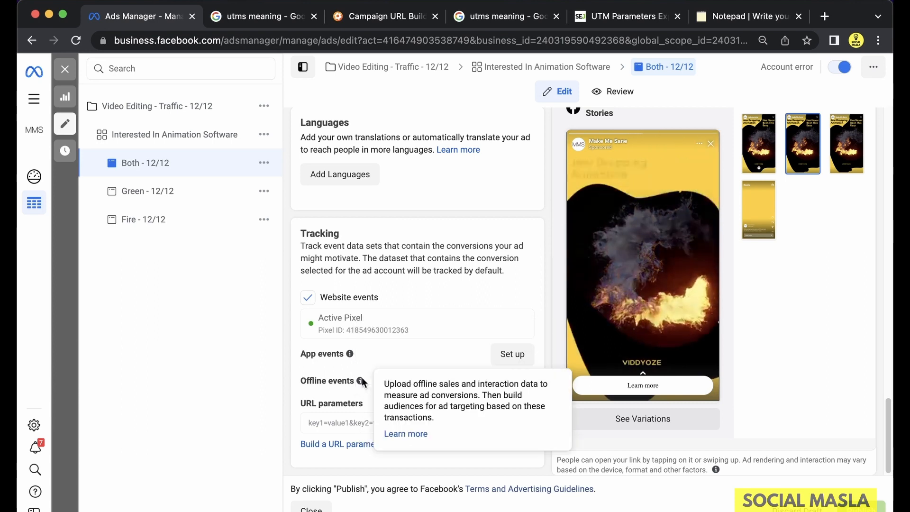
mouse_move(366, 405)
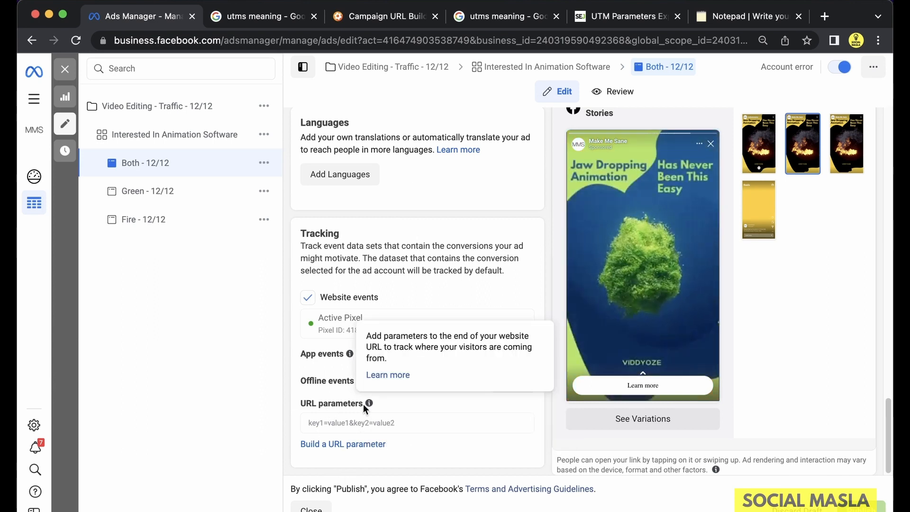
click(366, 442)
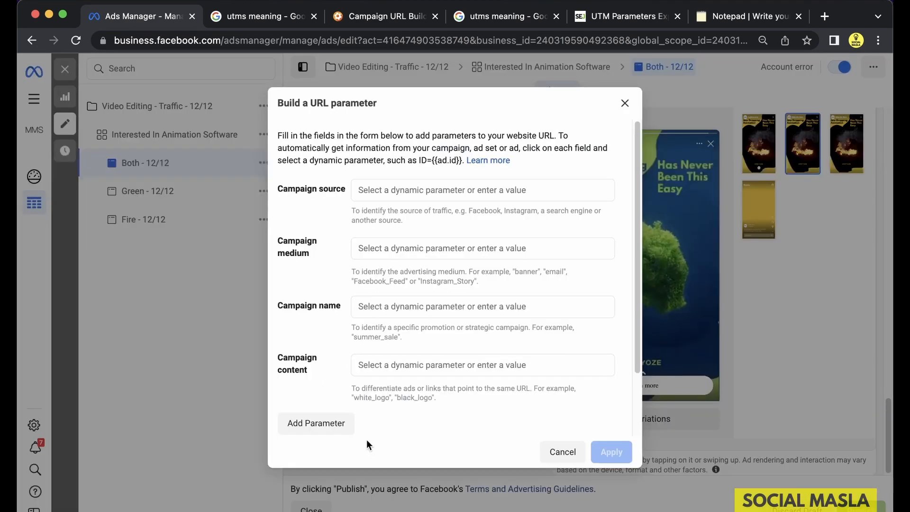
click(407, 190)
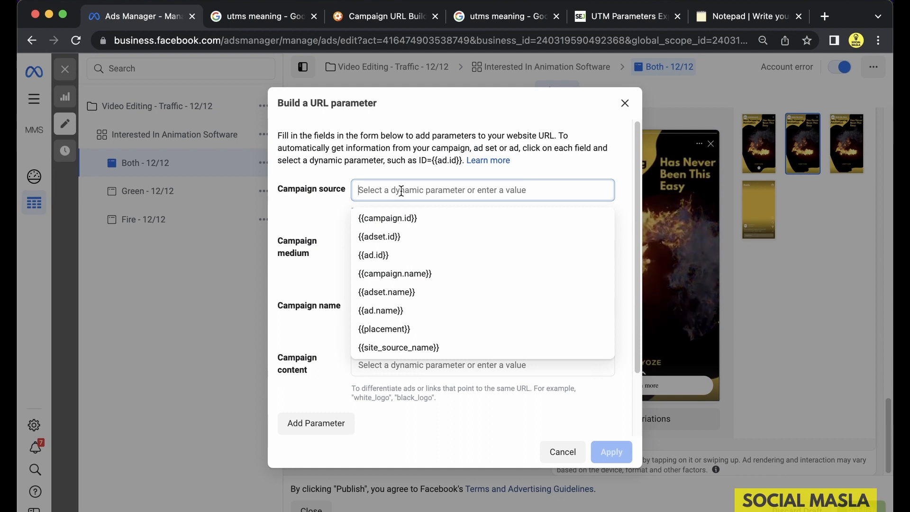
text(fb_ads)
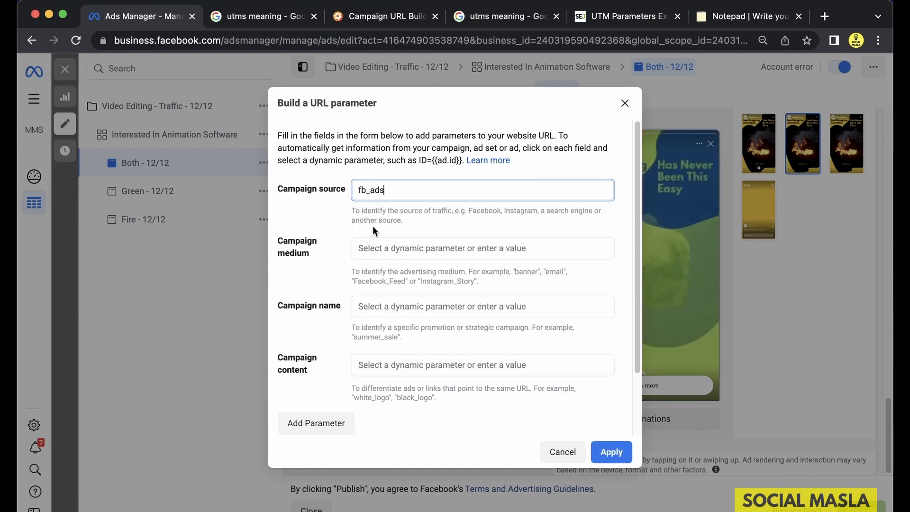
Set the URL parameter's campaign medium to conversion and its campaign name to interestbased.
click(378, 251)
text(conversion)
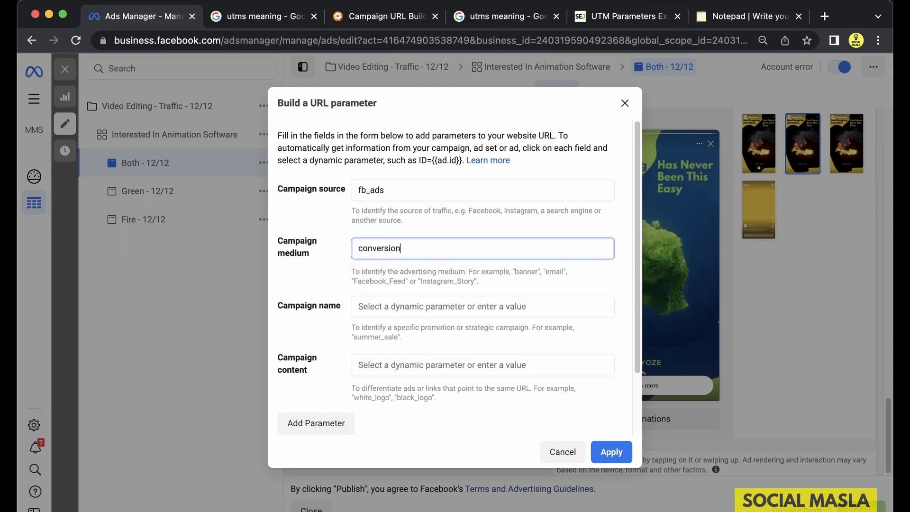
click(412, 306)
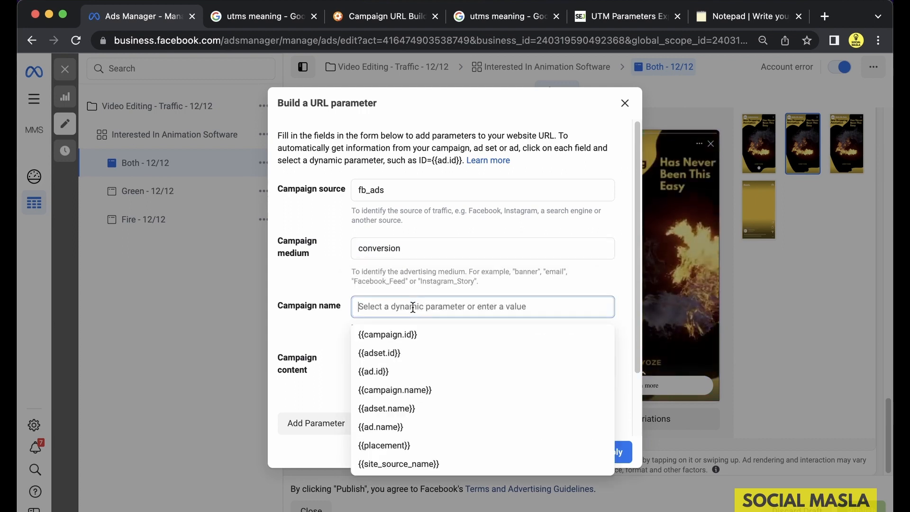
text(interestbased)
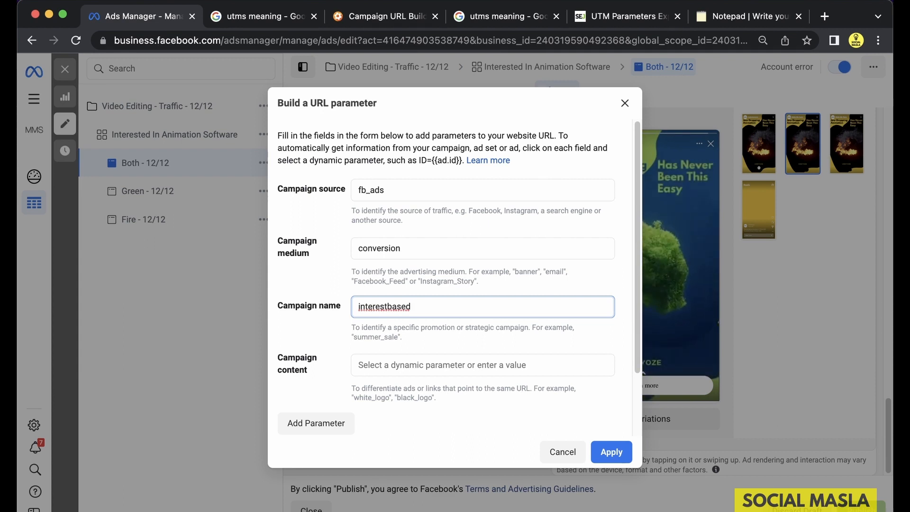
Replace the campaign medium with the dynamic parameter {{placement}} and point out the Instagram_Story and Facebook_Feed examples.
click(413, 252)
drag(423, 252, 326, 239)
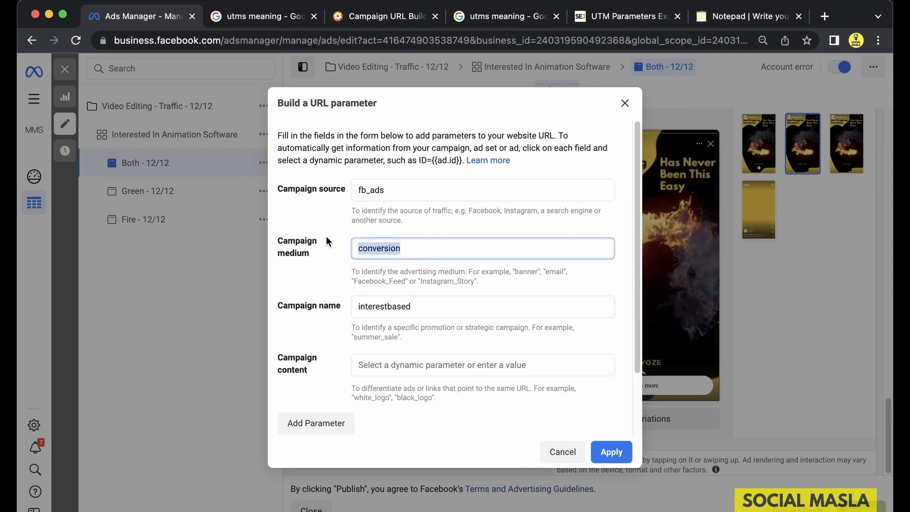
key(BackSpace)
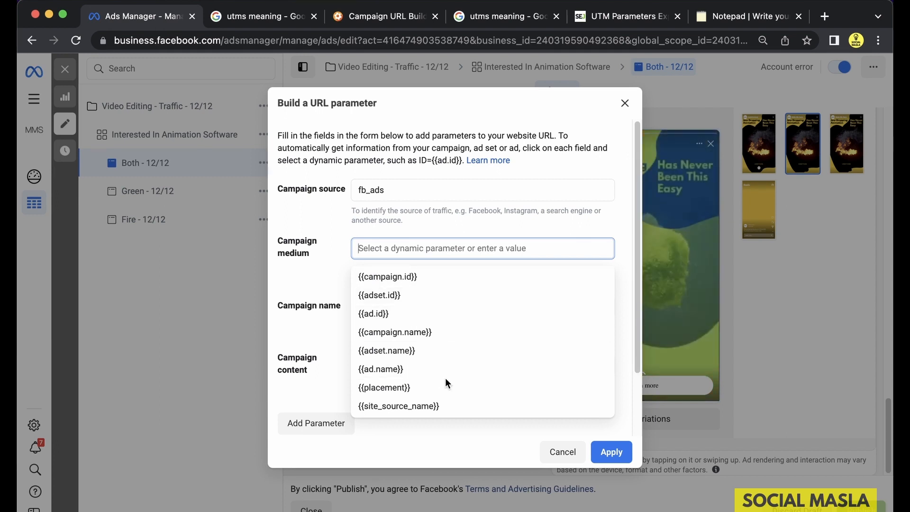
click(435, 386)
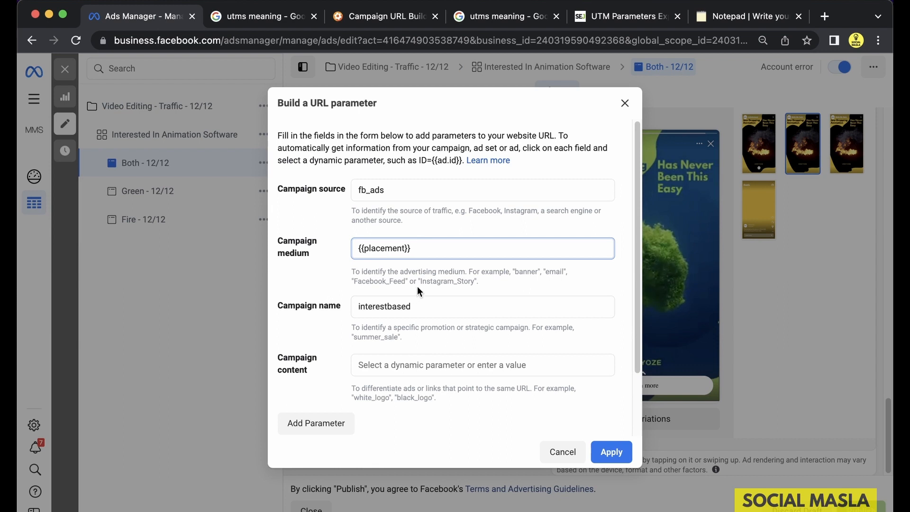
drag(421, 281, 472, 283)
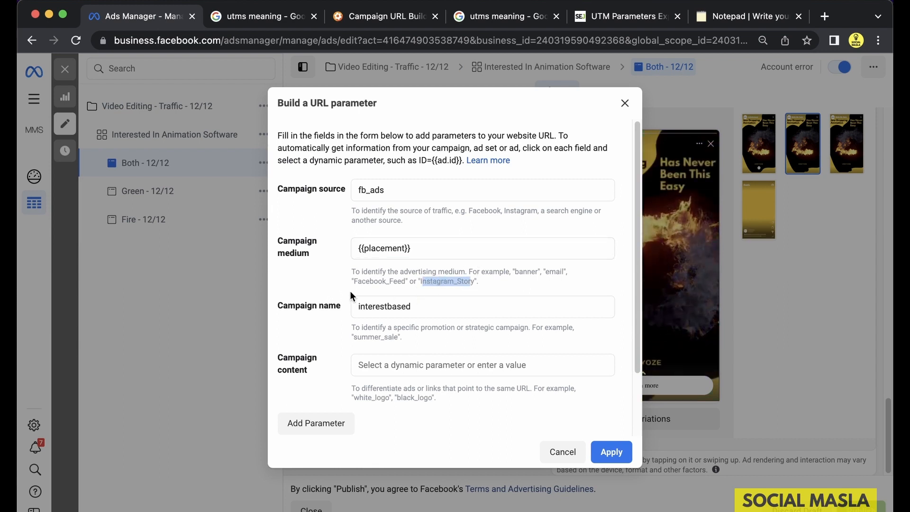
drag(353, 281, 405, 285)
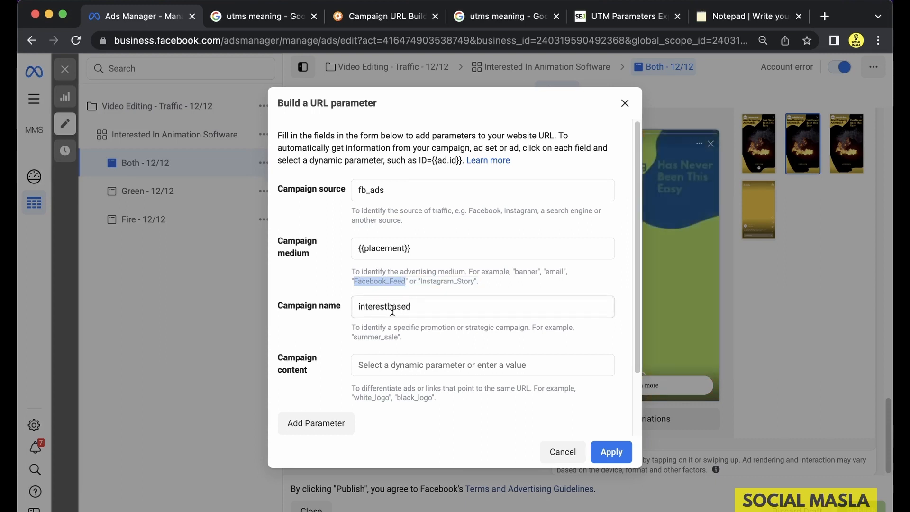
Replace the campaign name in the URL parameter form with the dynamic parameter {{campaign.id}}.
click(440, 304)
key(BackSpace)
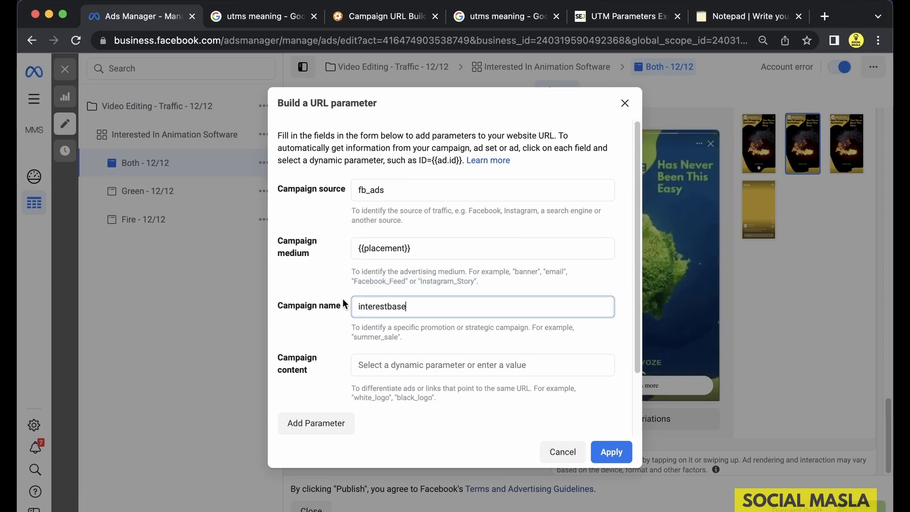
key(BackSpace)
key(BackSpace)
key(BackSpace)
key(BackSpace)
key(BackSpace)
key(BackSpace)
key(BackSpace)
key(BackSpace)
key(BackSpace)
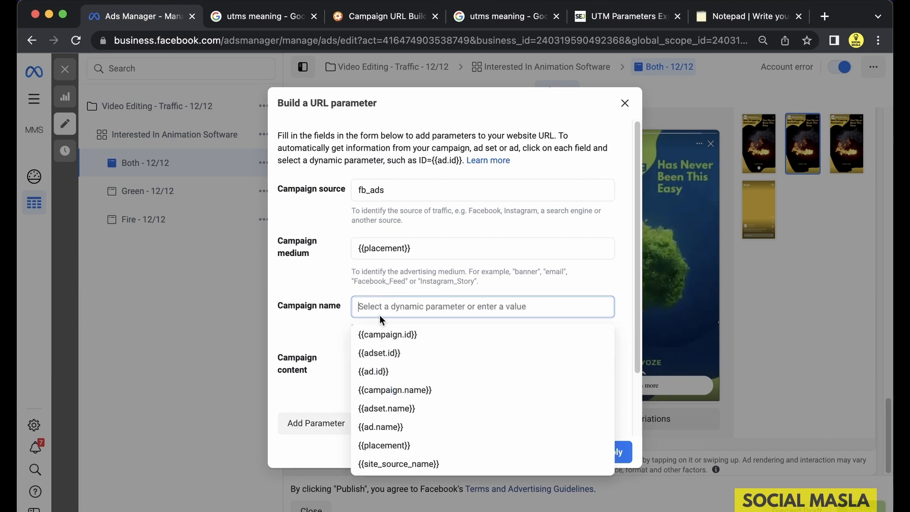
click(387, 334)
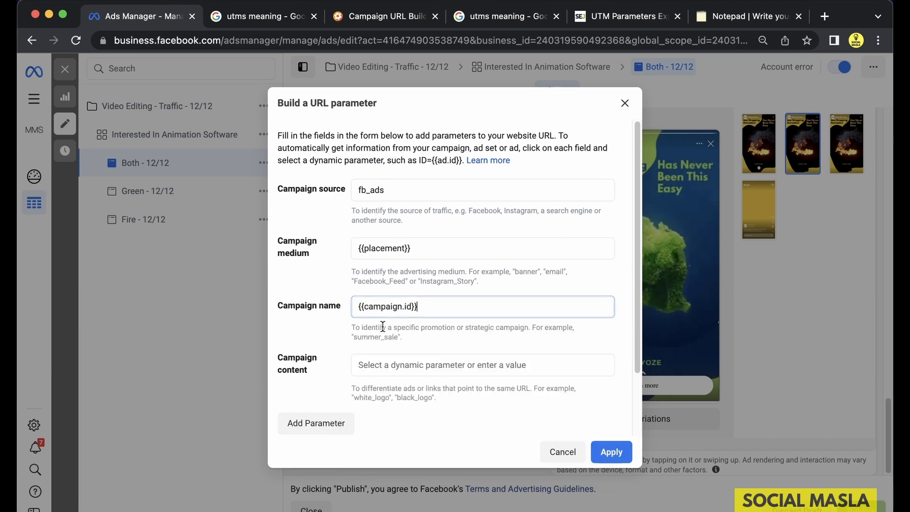
click(319, 319)
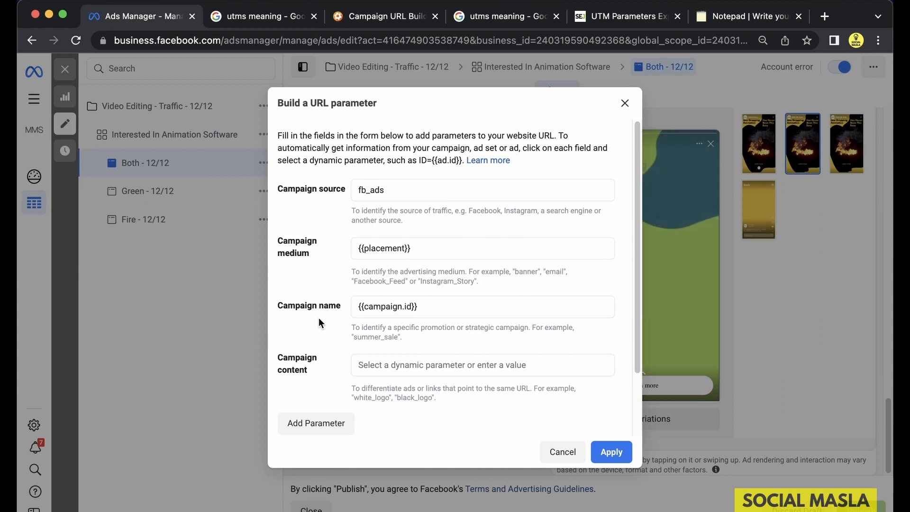
Review the parameter preview, apply the built parameters to the ad, and check the resulting URL parameters string.
scroll(319, 319, down, 3)
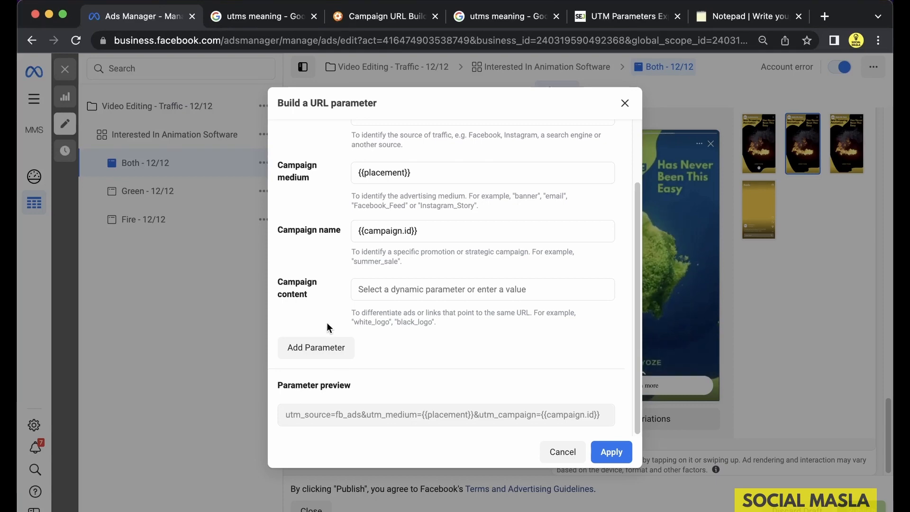
scroll(374, 394, up, 2)
scroll(373, 394, down, 2)
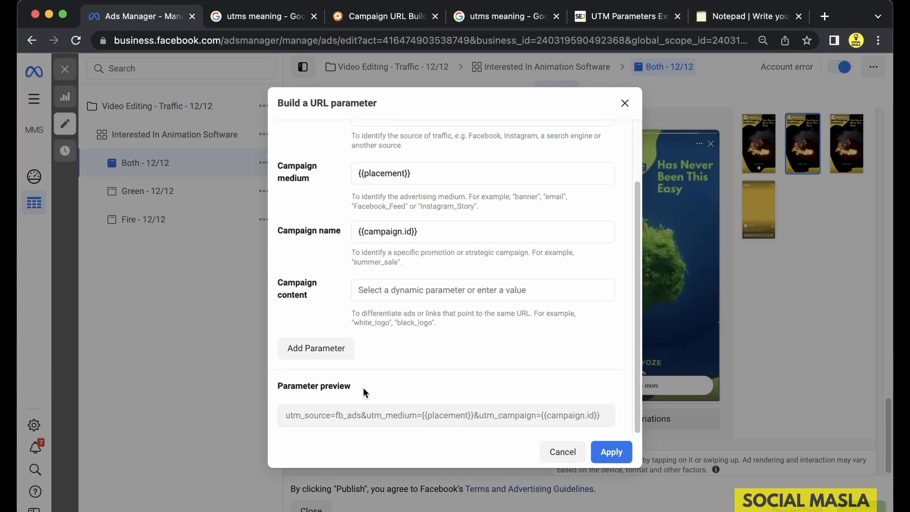
scroll(363, 388, up, 2)
scroll(362, 374, down, 2)
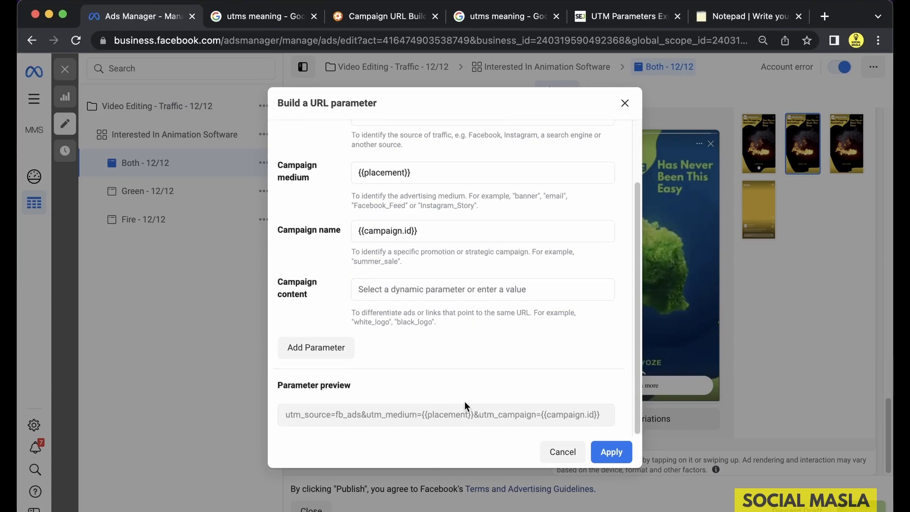
click(604, 450)
scroll(437, 382, down, 1)
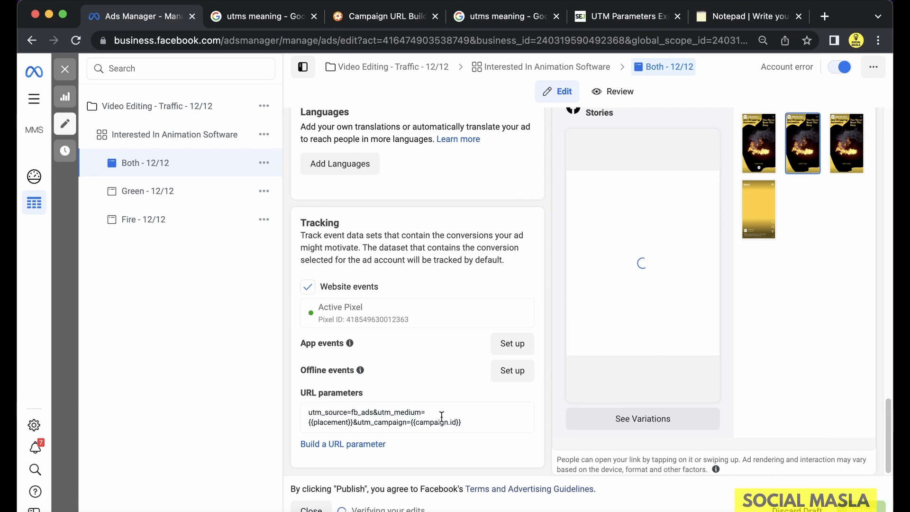
drag(495, 423, 237, 401)
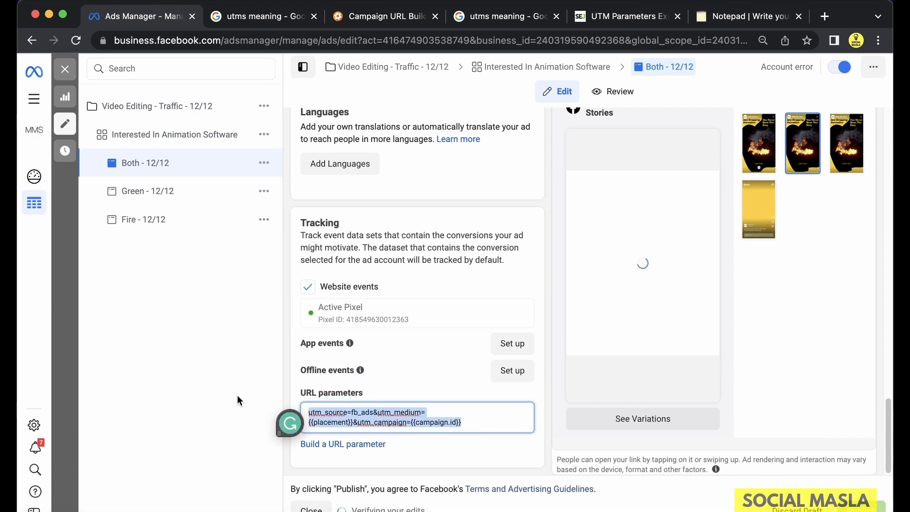
click(237, 396)
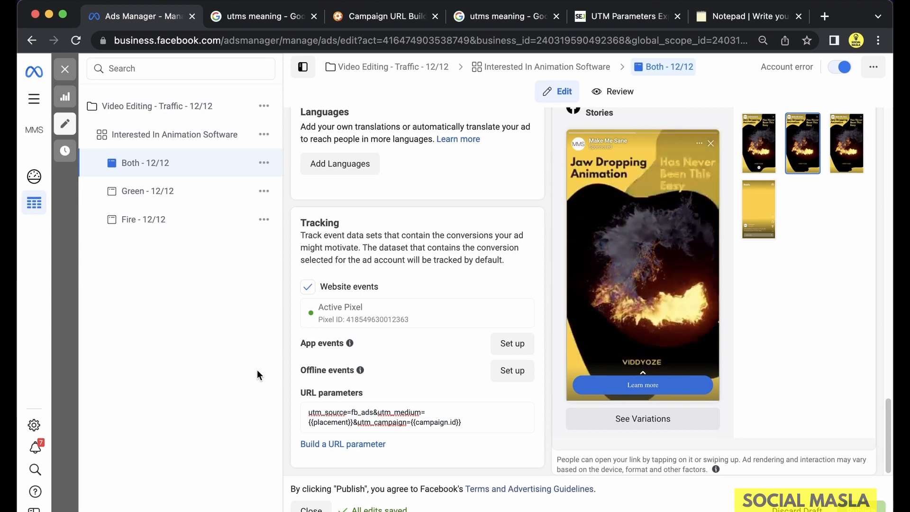
Search Google for "utm builder" in a new browser tab and open the Campaign URL Builder from GA Dev Tools.
click(826, 15)
text(utm bu)
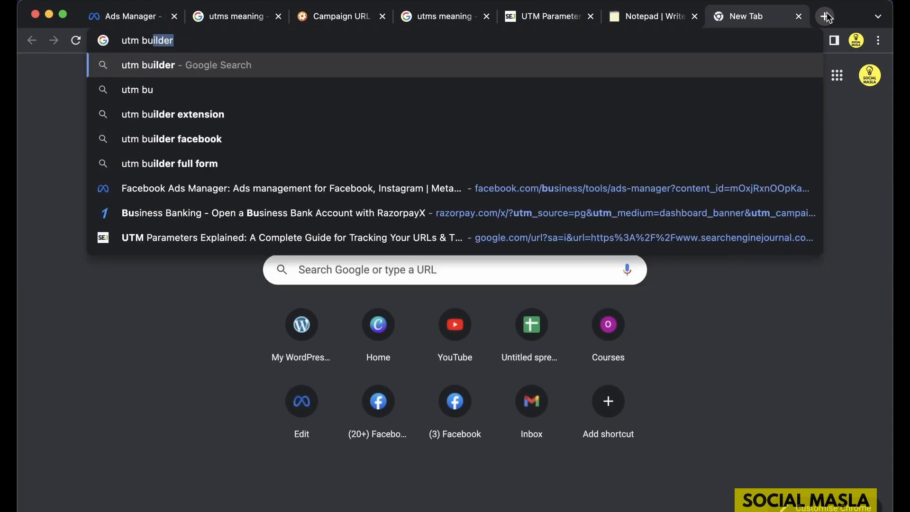
key(Return)
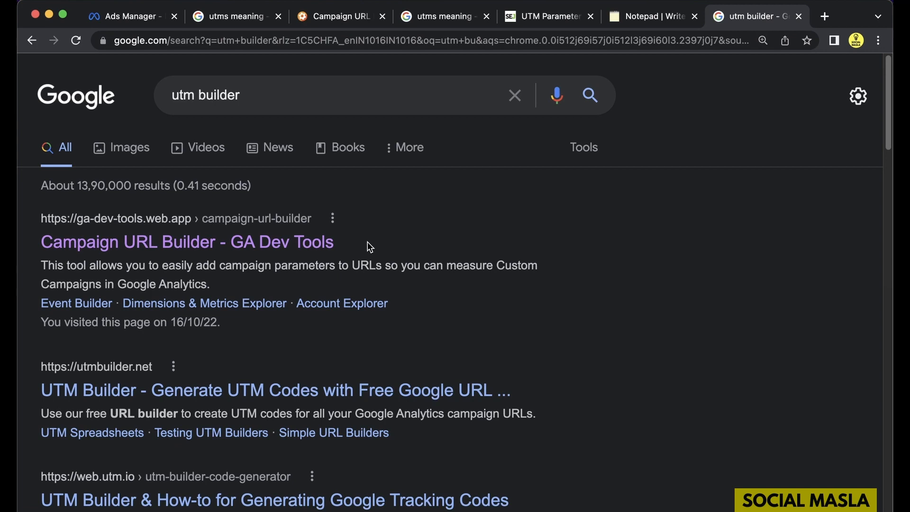
click(240, 243)
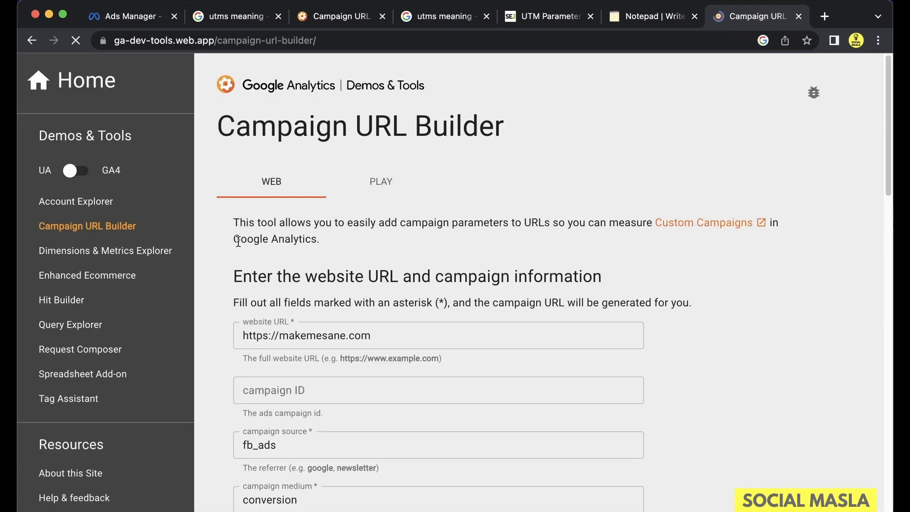
Examine the Campaign URL Builder's fields from website URL through campaign source, medium, name, term and content.
scroll(427, 268, down, 4)
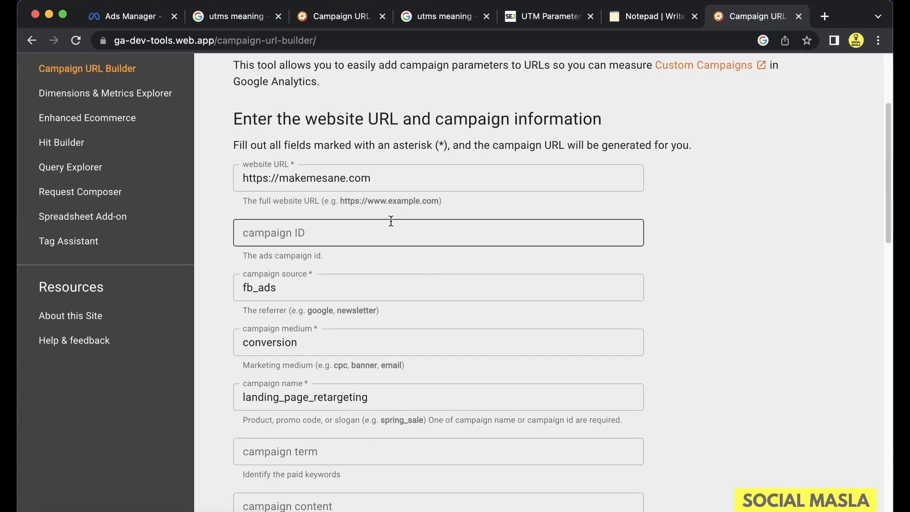
click(247, 166)
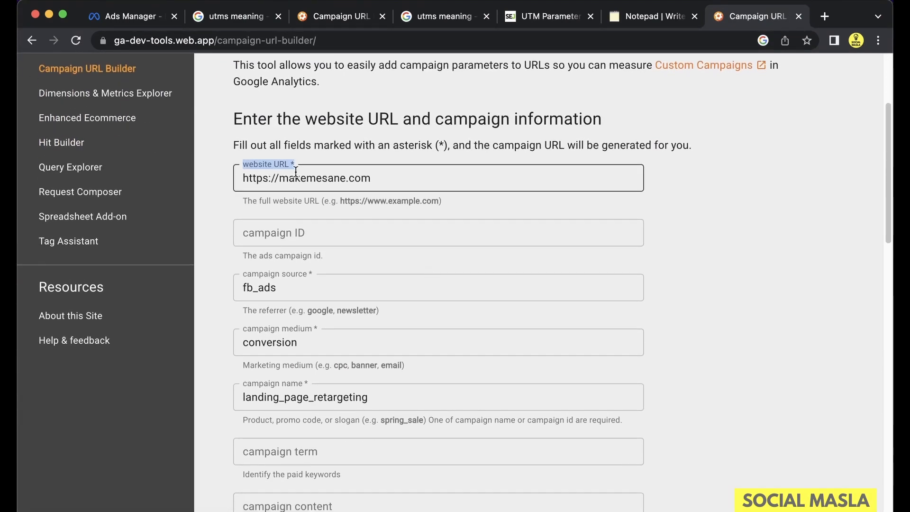
scroll(333, 199, down, 2)
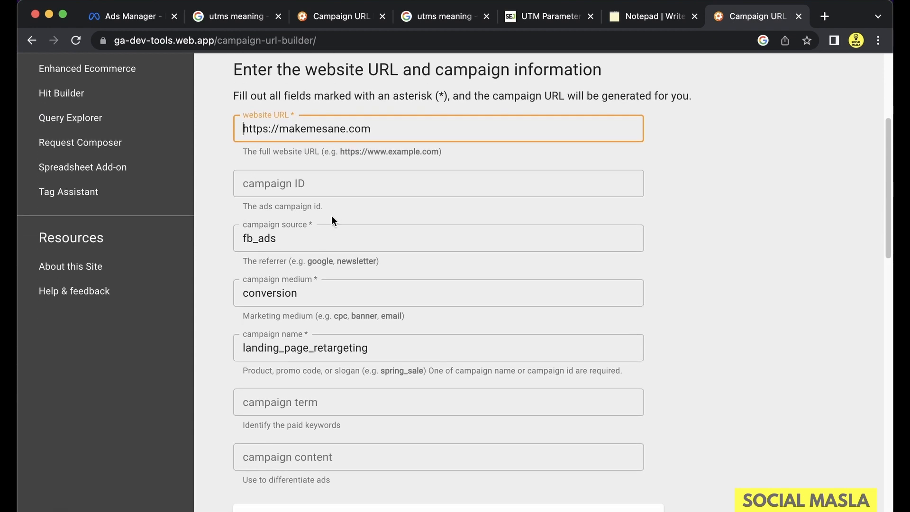
click(324, 233)
click(337, 290)
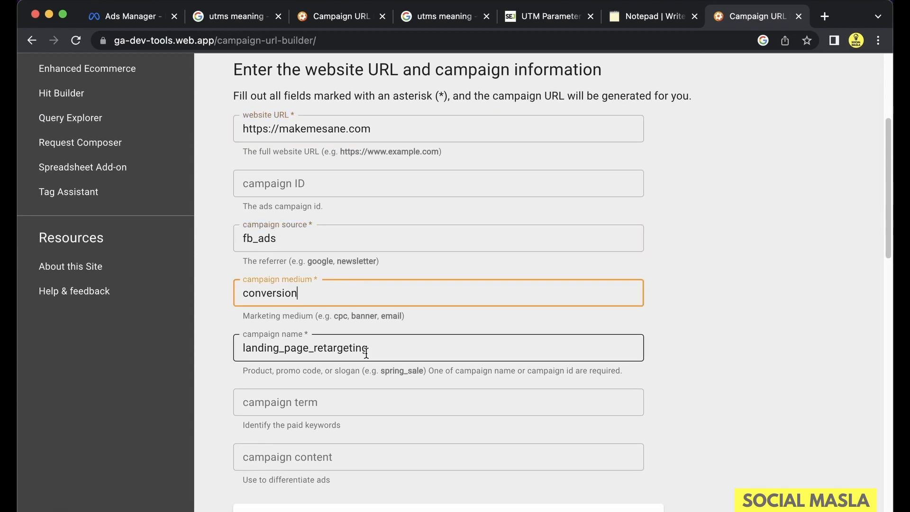
click(418, 350)
scroll(417, 350, down, 3)
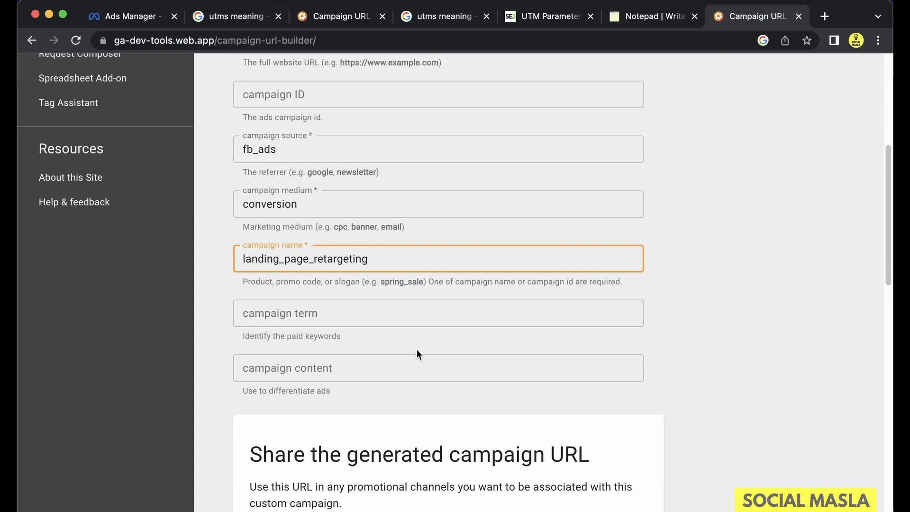
click(339, 312)
click(348, 367)
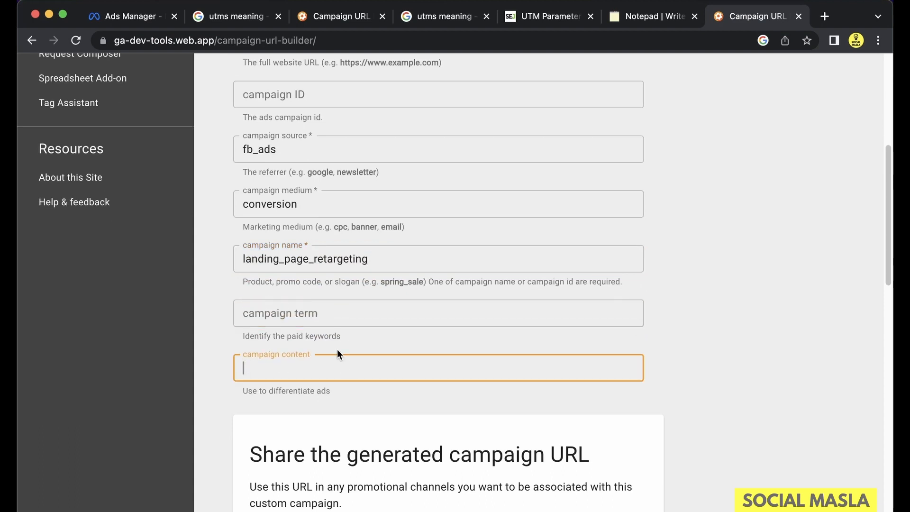
click(325, 308)
click(657, 351)
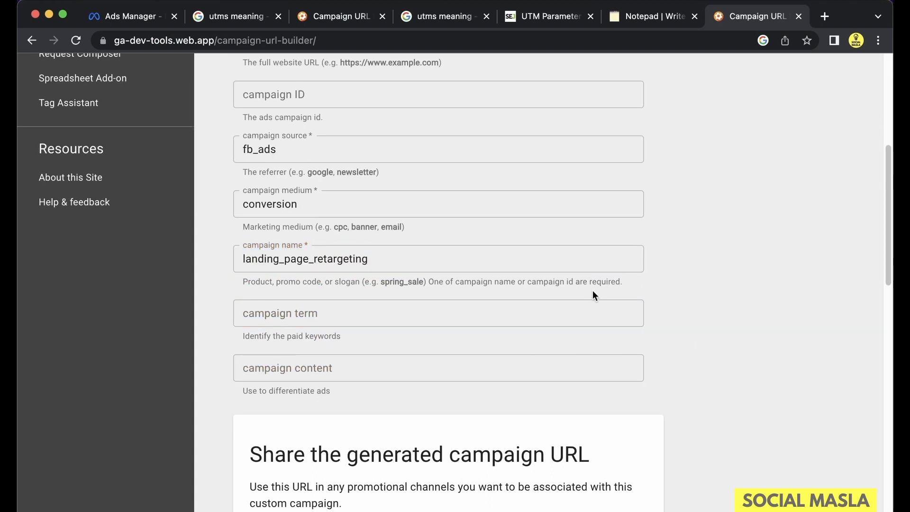
Review the website URL and campaign fields in the form, and copy the generated campaign URL.
scroll(593, 292, up, 6)
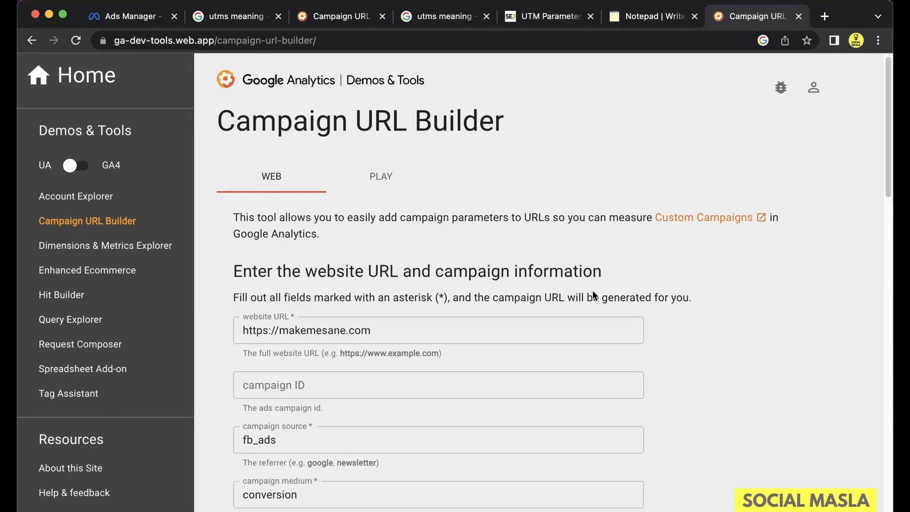
scroll(593, 292, down, 5)
scroll(591, 290, up, 2)
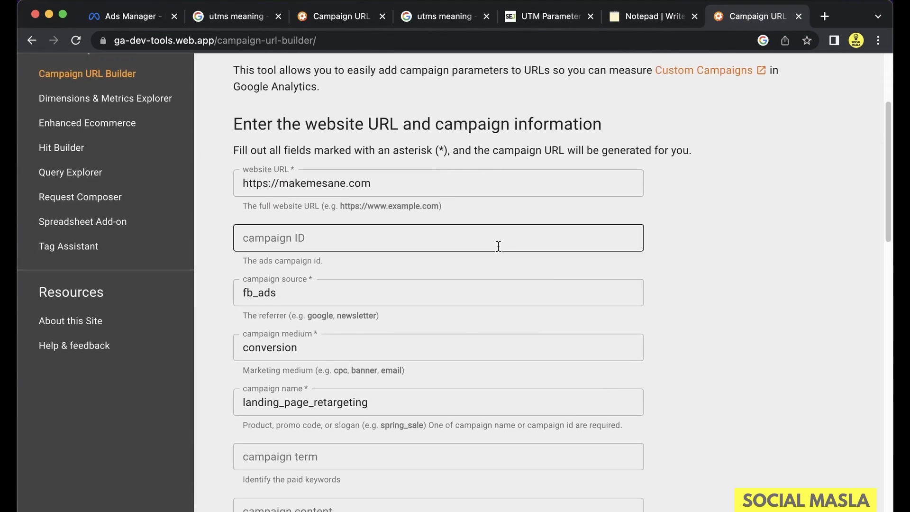
click(413, 190)
scroll(439, 212, down, 8)
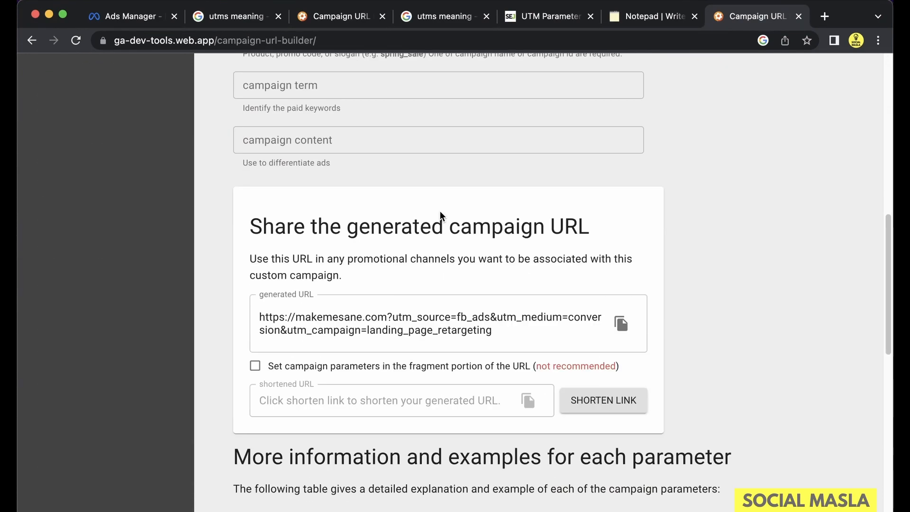
scroll(440, 212, down, 2)
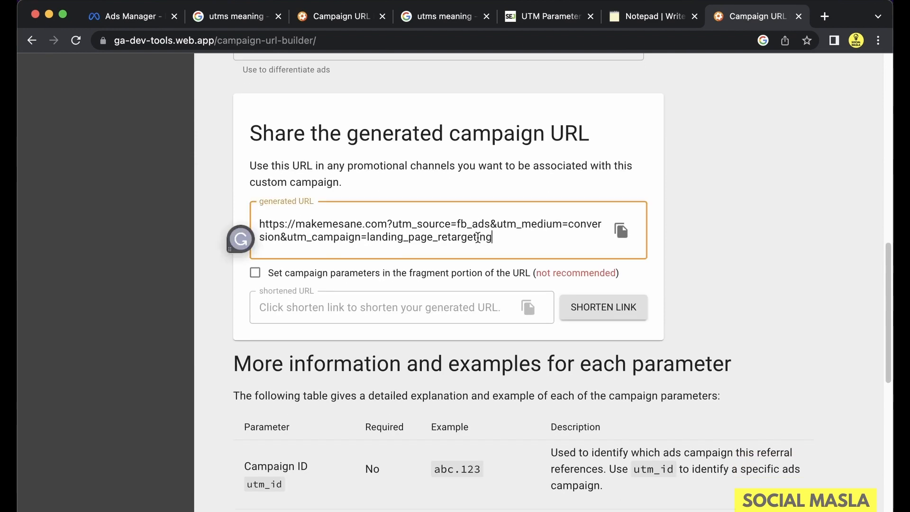
drag(493, 235, 259, 224)
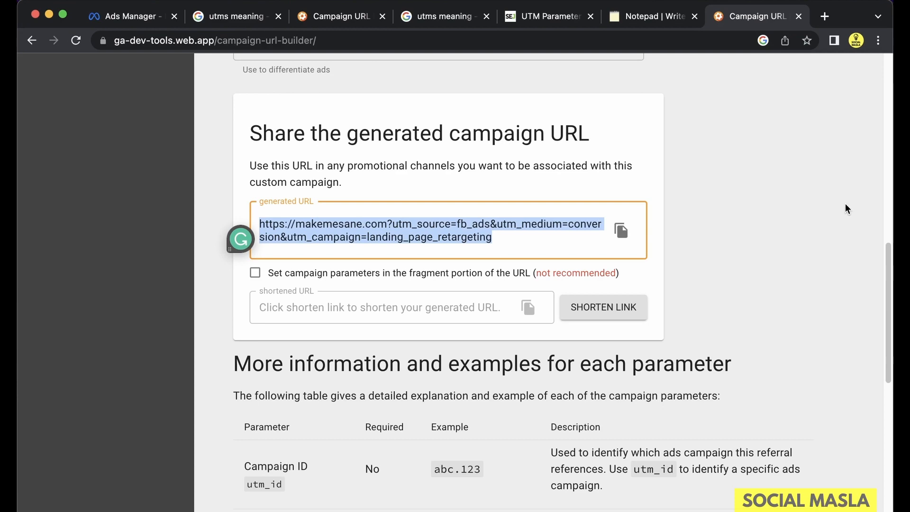
click(621, 231)
Examine the table that explains each campaign parameter, including which are required and their examples.
scroll(645, 227, down, 10)
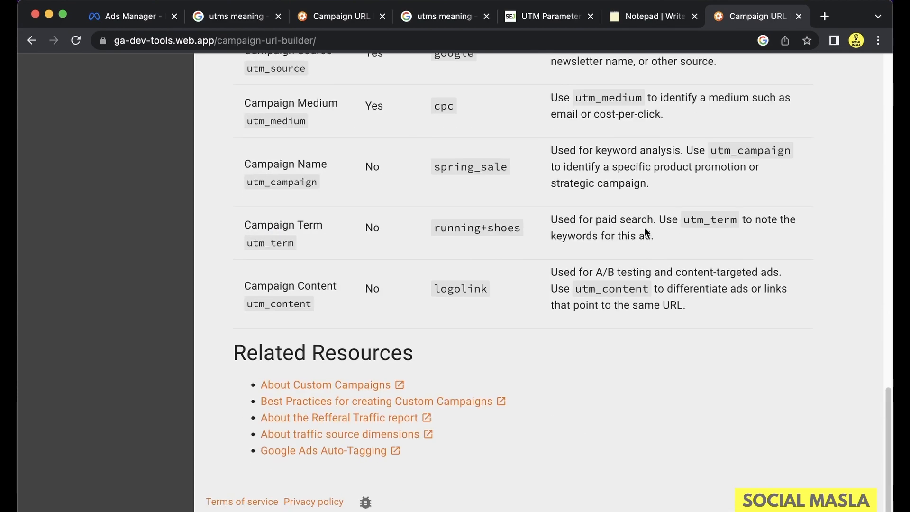
scroll(645, 231, up, 4)
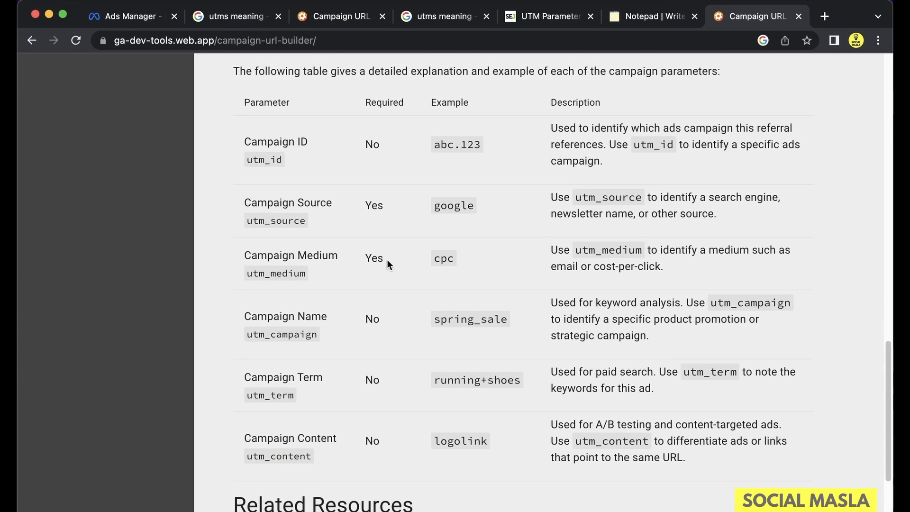